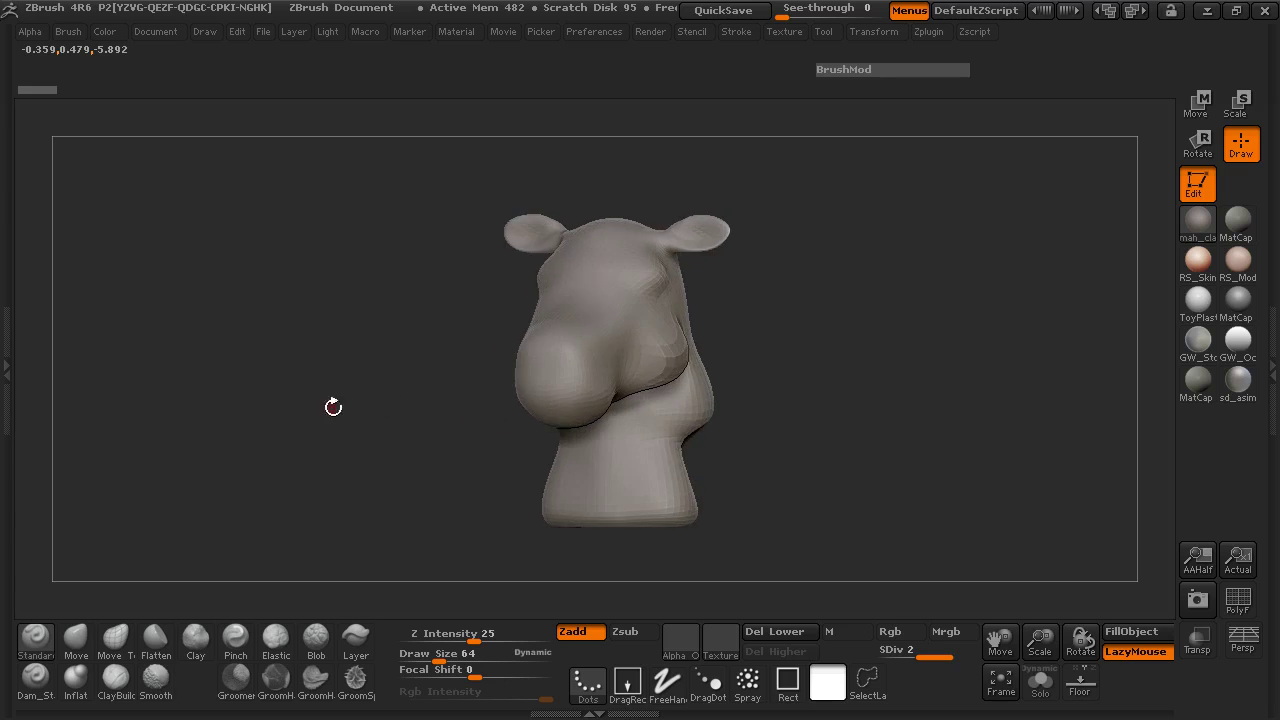
Step: Turn off LazyMouse and load the RhinoSpotlight reference image into Spotlight
{"action": "left_click", "coordinate": [1133, 656]}
{"action": "left_click_drag", "start_coordinate": [315, 398], "coordinate": [348, 418]}
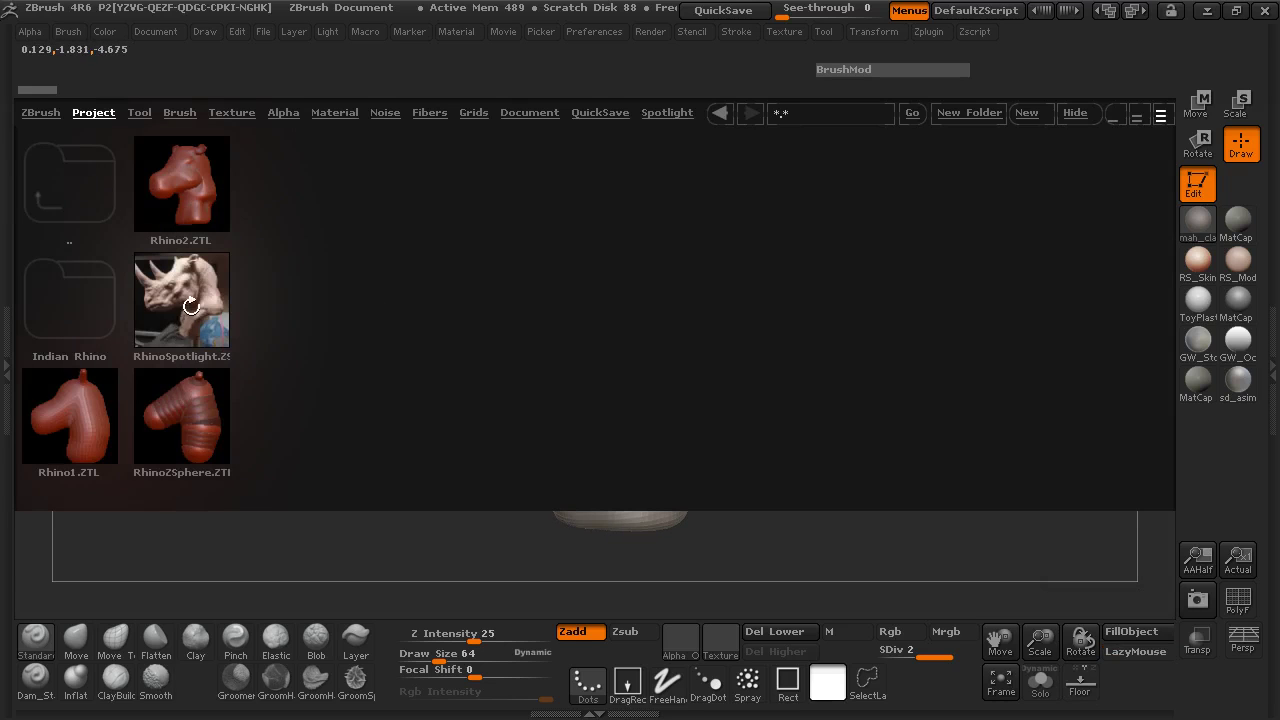
{"action": "double_click", "coordinate": [193, 305]}
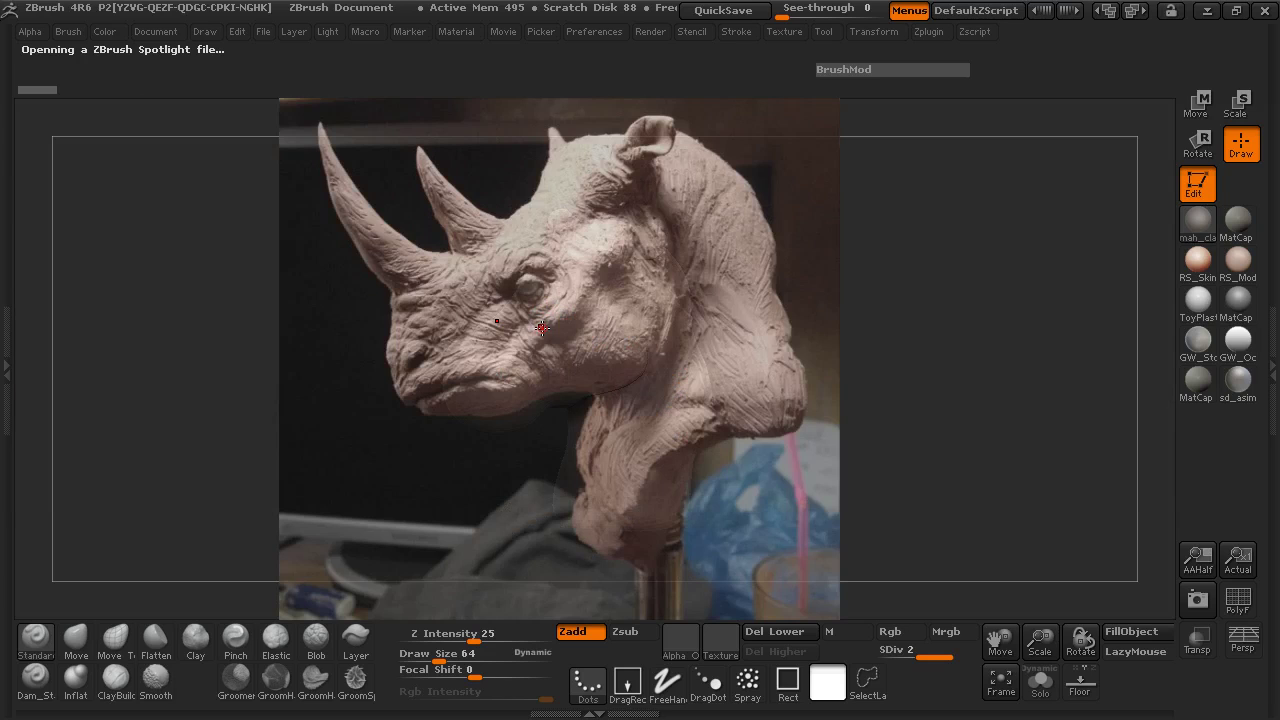
{"action": "key", "text": "comma"}
{"action": "key", "text": "comma"}
Step: Scale the Spotlight reference image down slightly, lower its opacity and leave Spotlight editing
{"action": "key", "text": "z"}
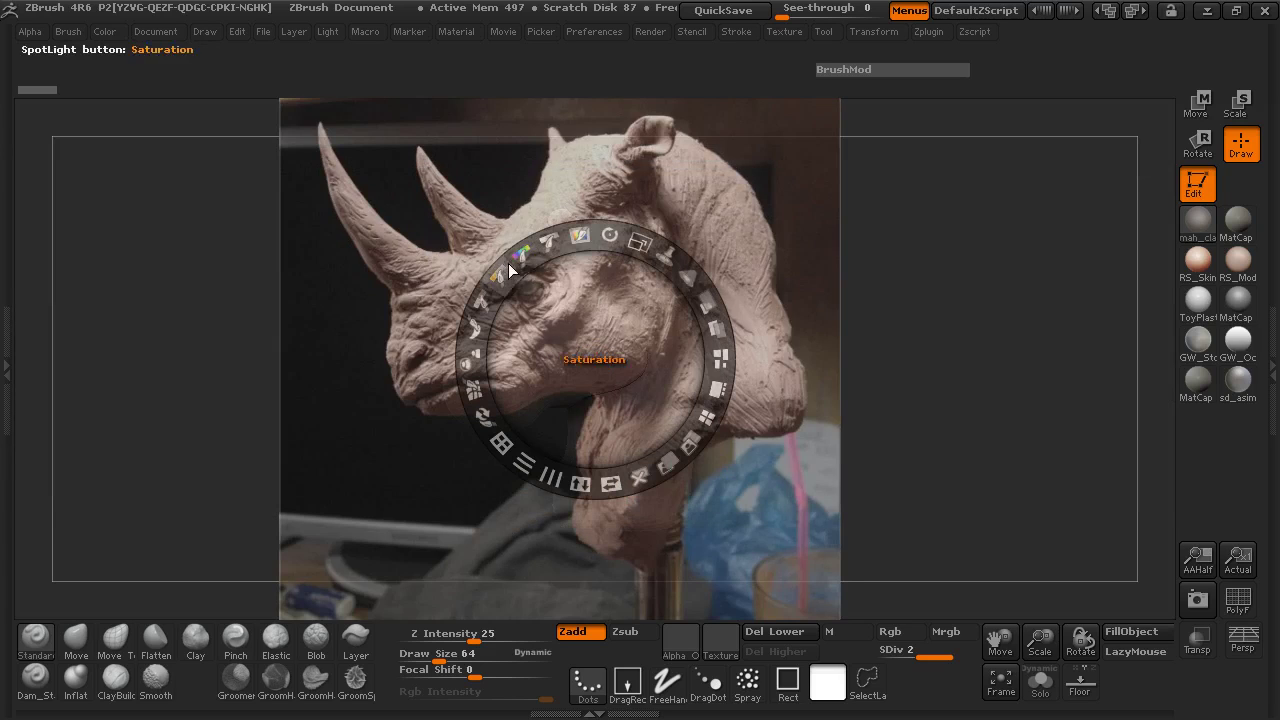
{"action": "mouse_move", "coordinate": [638, 245]}
{"action": "left_mouse_down"}
{"action": "mouse_move", "coordinate": [686, 305]}
{"action": "mouse_move", "coordinate": [702, 290]}
{"action": "mouse_move", "coordinate": [648, 245]}
{"action": "left_mouse_up"}
{"action": "key", "text": "z"}
Step: Turn the head model to a side profile and line it up with the rhino reference image
{"action": "mouse_move", "coordinate": [455, 317]}
{"action": "left_mouse_down"}
{"action": "mouse_move", "coordinate": [280, 366]}
{"action": "mouse_move", "coordinate": [356, 330]}
{"action": "mouse_move", "coordinate": [618, 294]}
{"action": "left_mouse_up"}
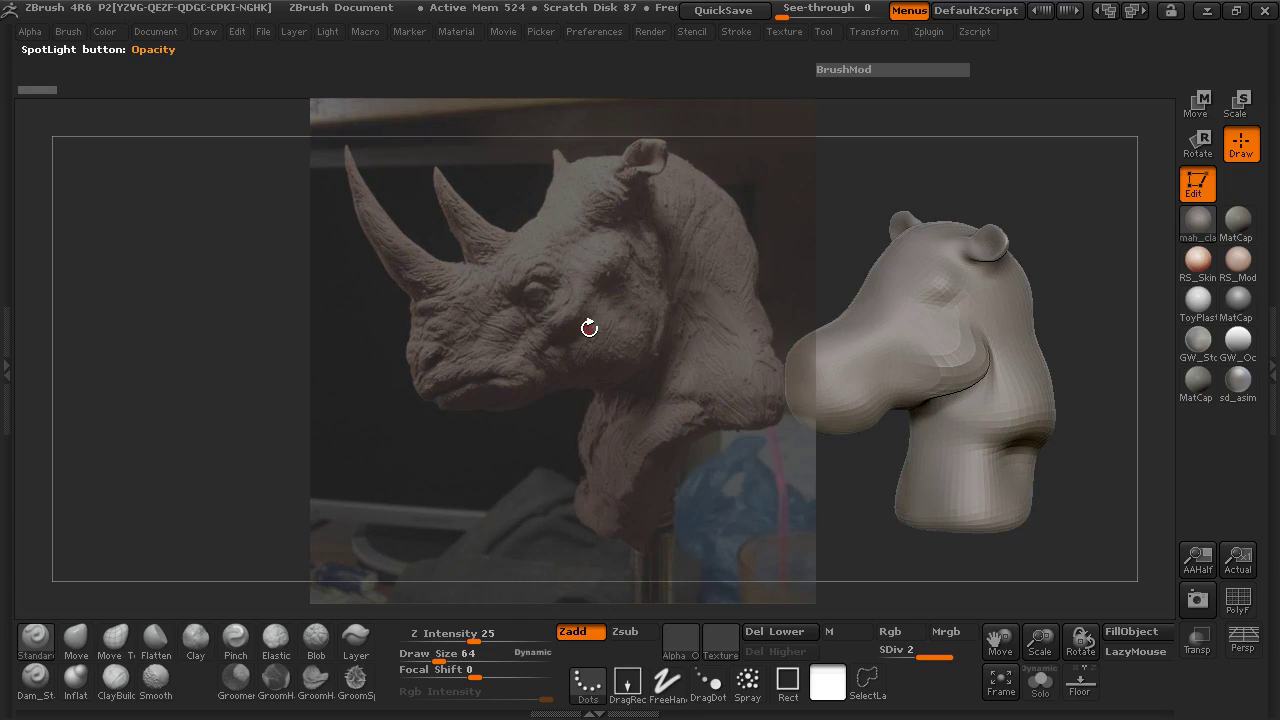
{"action": "left_click_drag", "start_coordinate": [403, 392], "coordinate": [252, 433]}
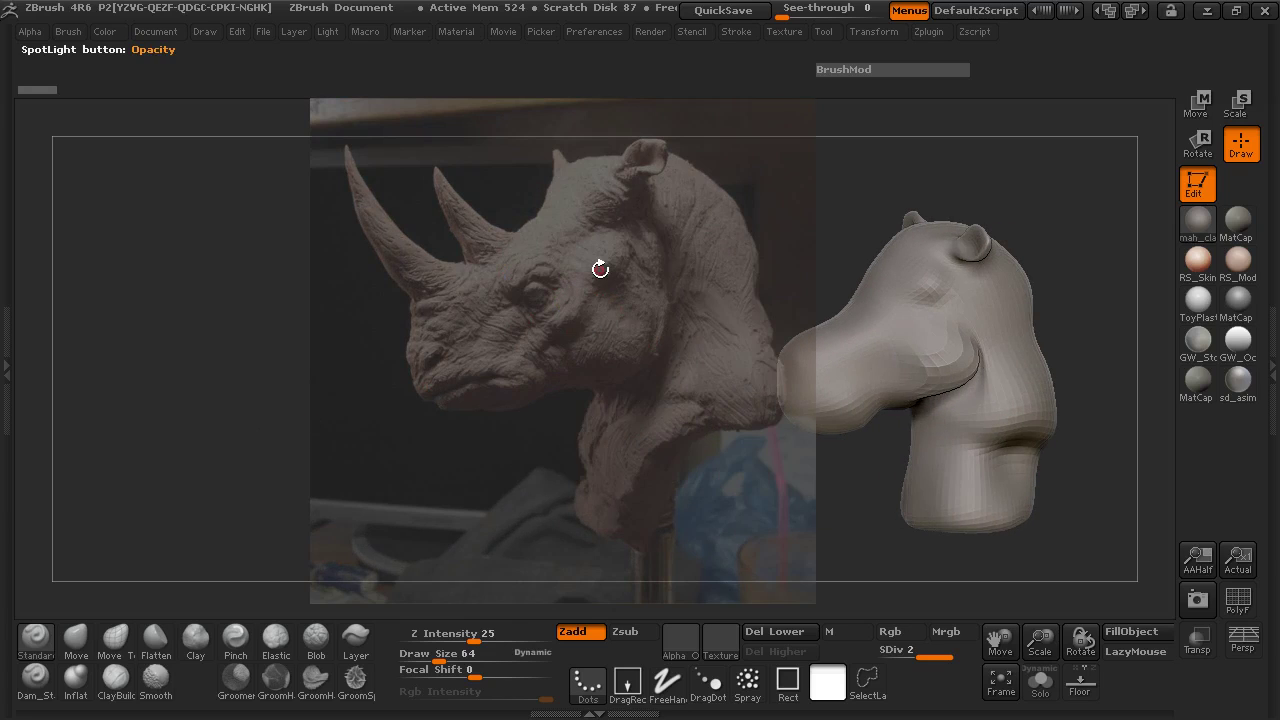
{"action": "left_click_drag", "start_coordinate": [416, 347], "coordinate": [267, 375]}
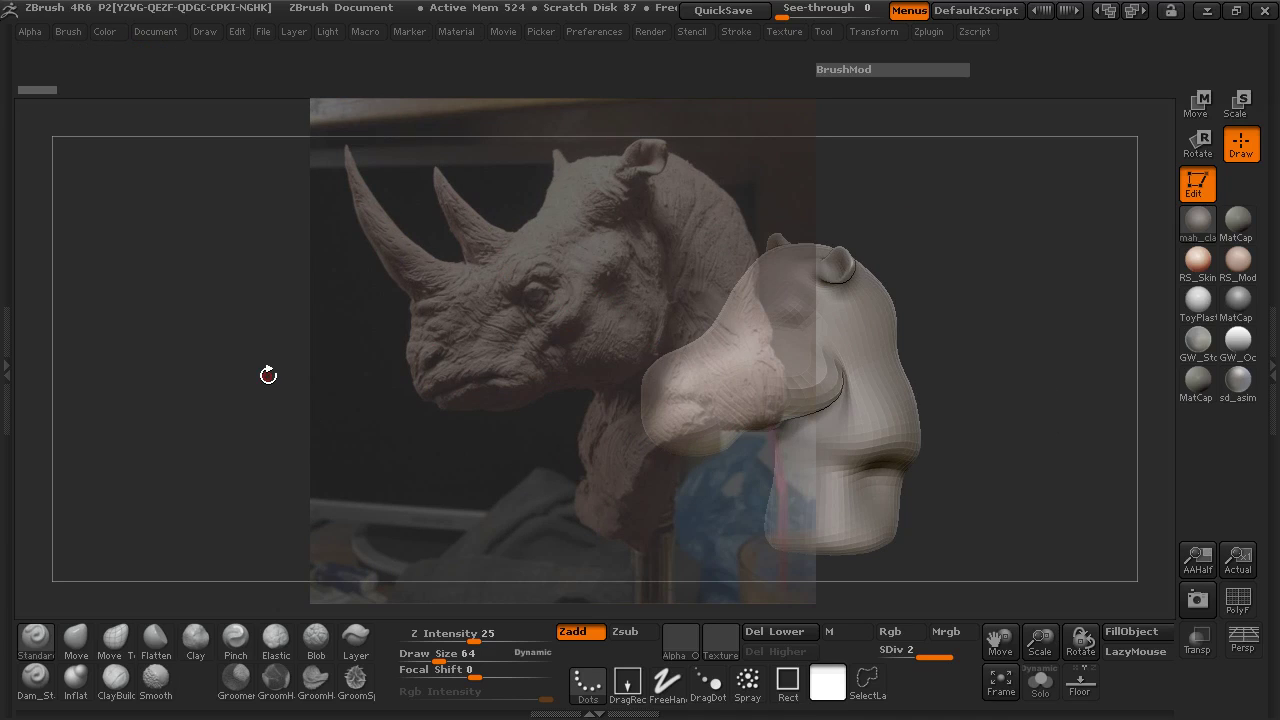
{"action": "mouse_move", "coordinate": [547, 339]}
{"action": "left_mouse_down", "text": "alt"}
{"action": "mouse_move", "coordinate": [454, 333]}
{"action": "mouse_move", "coordinate": [354, 291]}
{"action": "mouse_move", "coordinate": [328, 311]}
{"action": "mouse_move", "coordinate": [358, 317]}
{"action": "left_mouse_up", "text": "alt"}
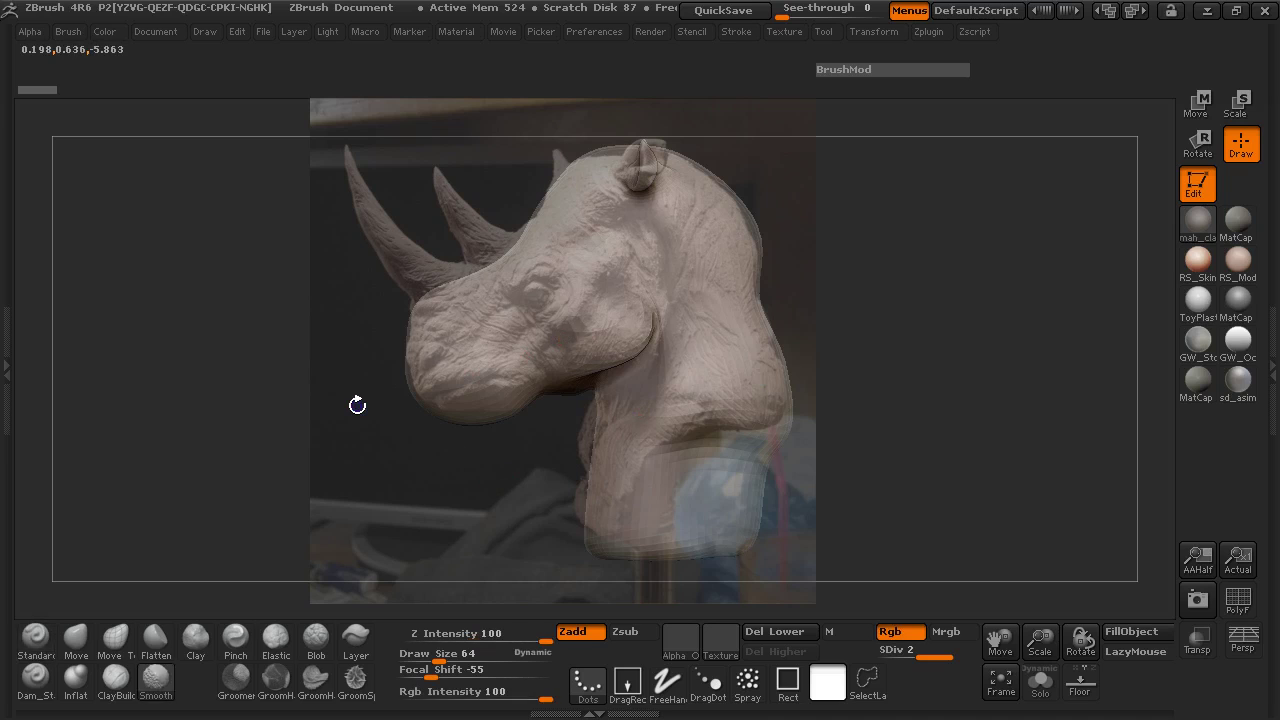
Step: Choose the Dam_Standard brush with Z Intensity 8 and Draw Size 17
{"action": "left_click", "coordinate": [35, 678]}
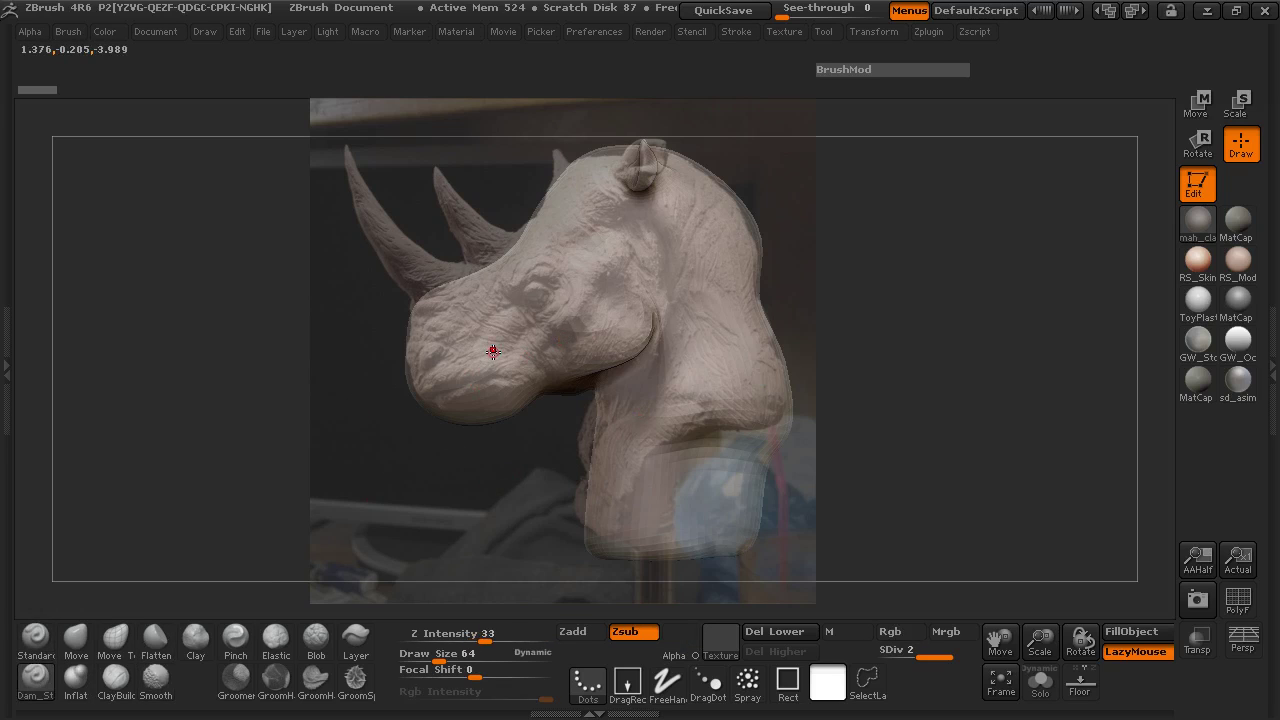
{"action": "key", "text": "space"}
{"action": "left_click_drag", "start_coordinate": [505, 352], "coordinate": [597, 358]}
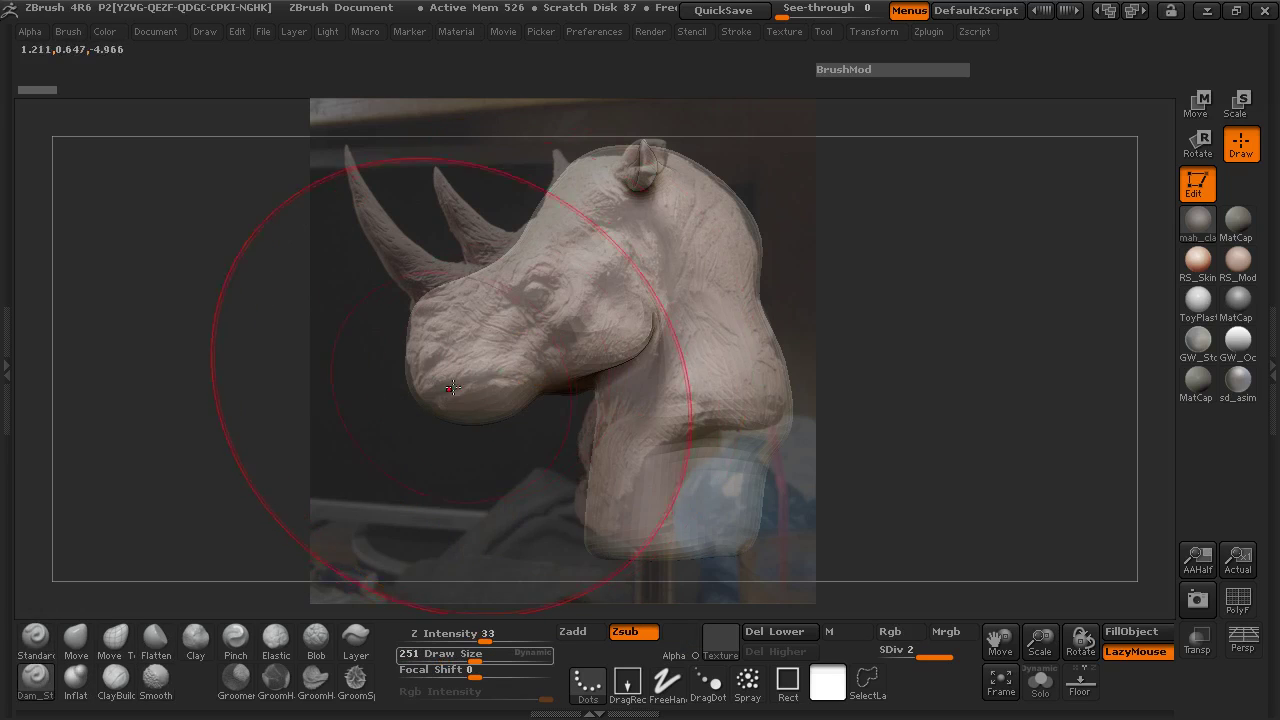
{"action": "key", "text": "space"}
{"action": "left_click_drag", "start_coordinate": [474, 388], "coordinate": [430, 388]}
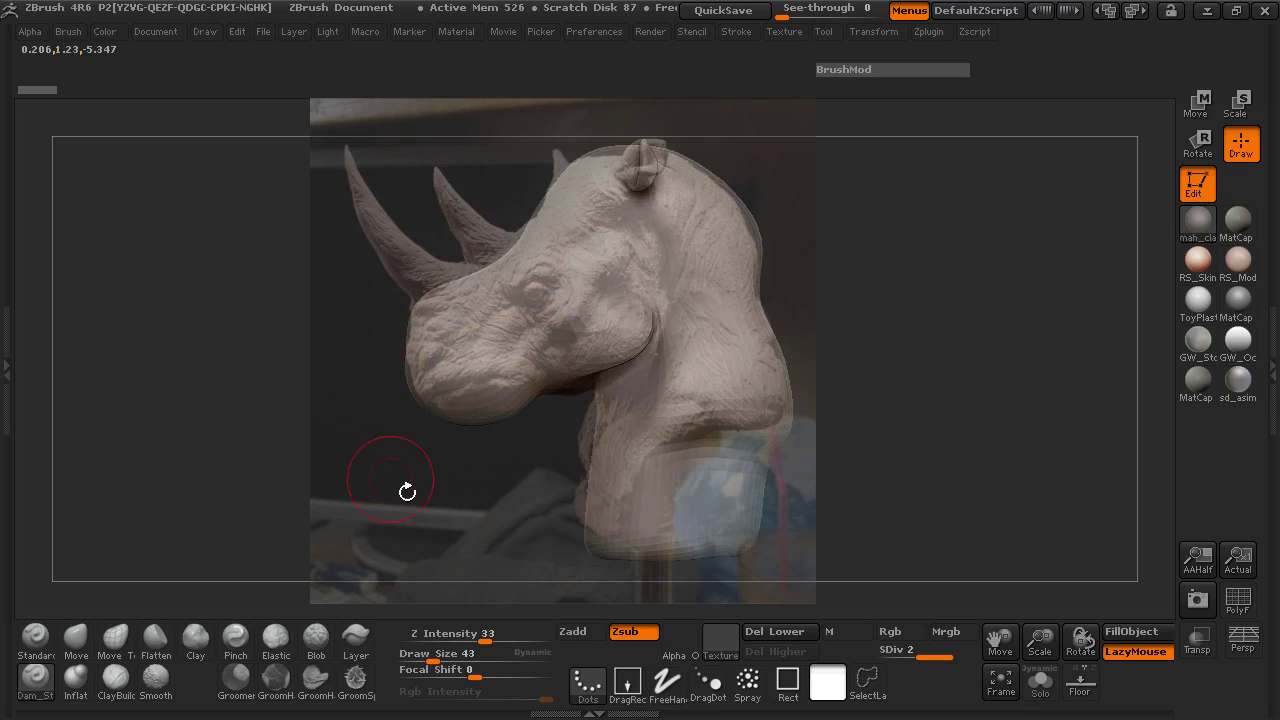
{"action": "left_click_drag", "start_coordinate": [483, 640], "coordinate": [461, 638]}
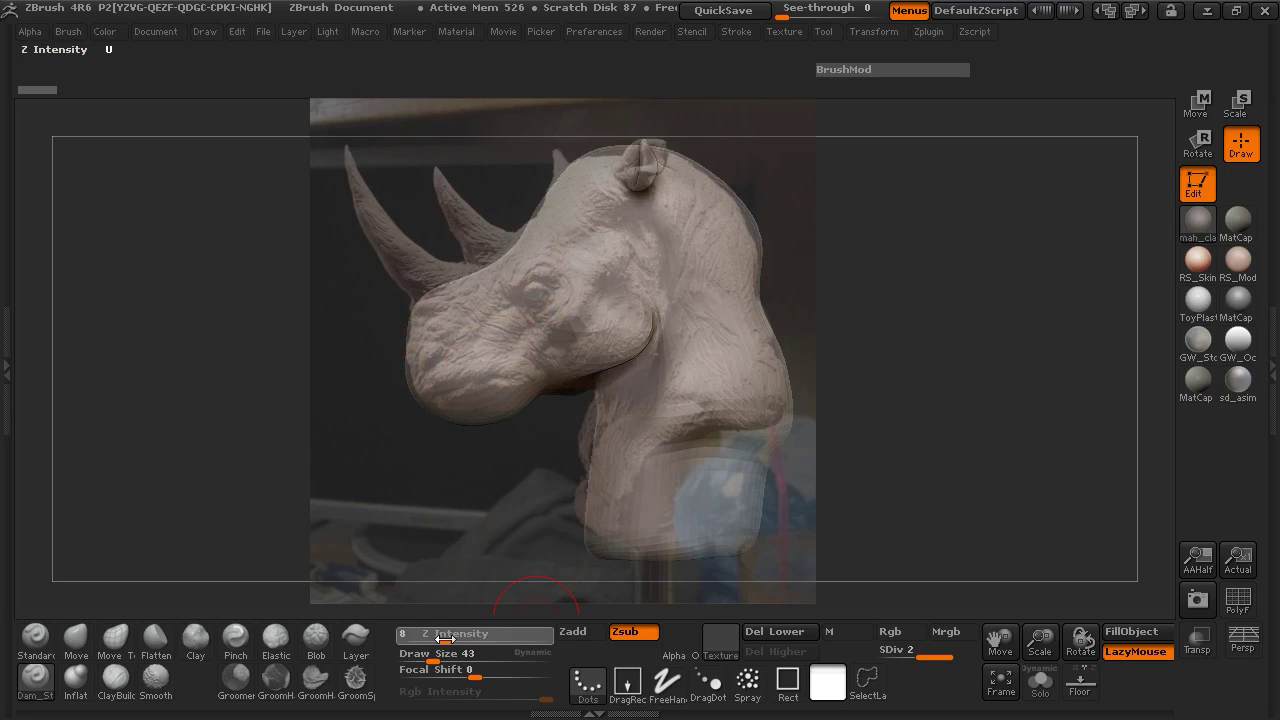
{"action": "key", "text": "space"}
Step: Mask the mouth area following the reference and subdivide the mesh to SDiv 3
{"action": "mouse_move", "coordinate": [437, 365]}
{"action": "left_mouse_down"}
{"action": "mouse_move", "coordinate": [452, 387]}
{"action": "mouse_move", "coordinate": [503, 378]}
{"action": "left_mouse_up"}
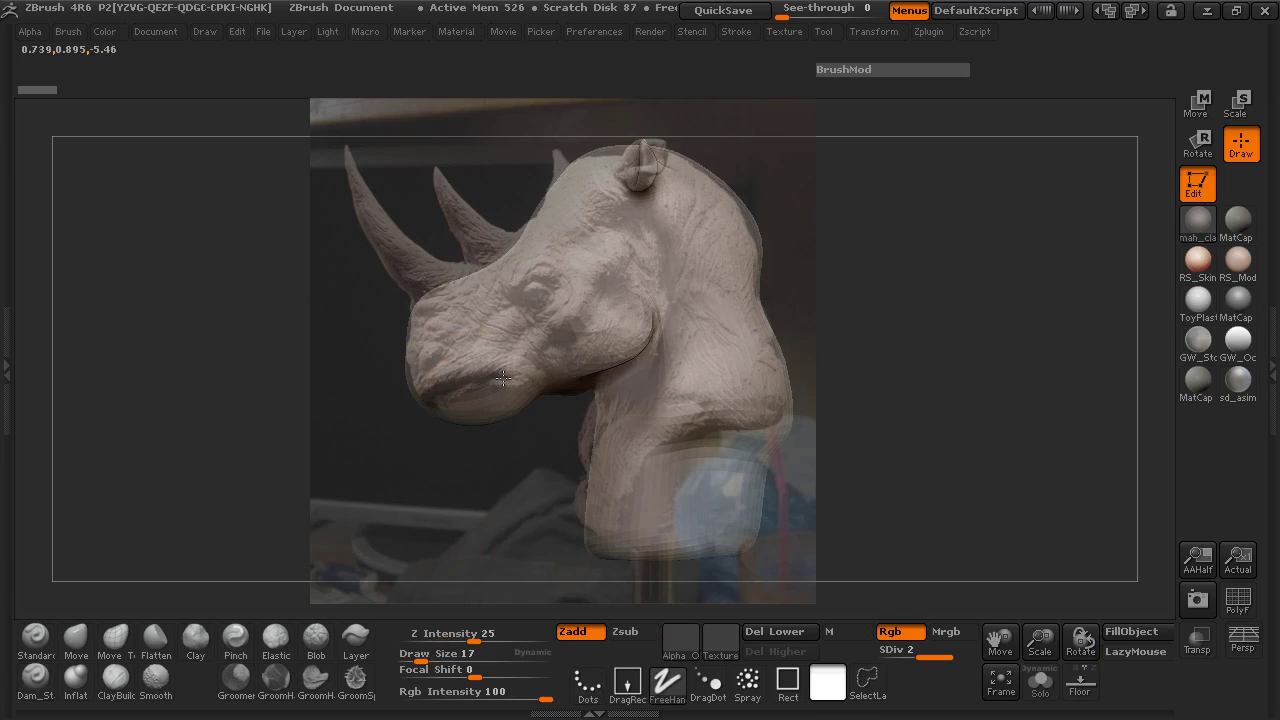
{"action": "left_click_drag", "start_coordinate": [318, 383], "coordinate": [302, 381], "text": "ctrl"}
{"action": "key", "text": "ctrl+d"}
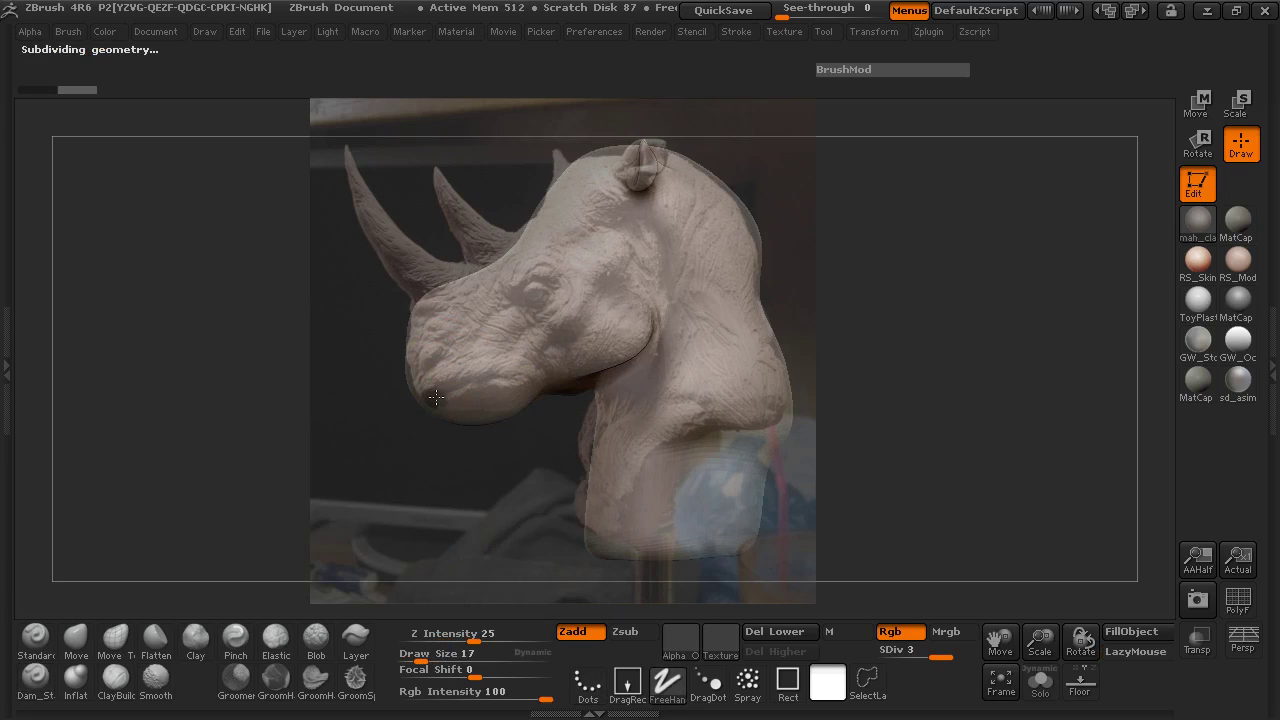
{"action": "left_click_drag", "start_coordinate": [464, 386], "coordinate": [508, 381]}
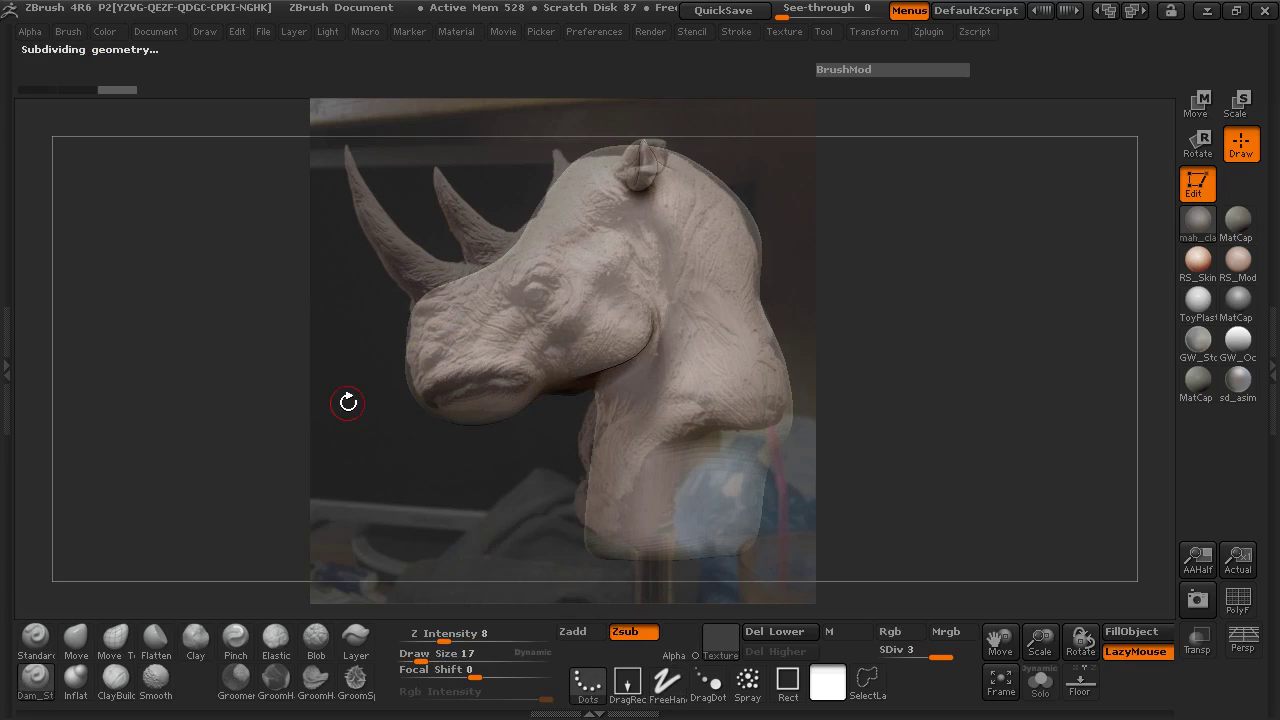
Step: Hide the reference image and invert the mask so only the mouth area stays editable
{"action": "key", "text": "shift+z"}
{"action": "mouse_move", "coordinate": [301, 404]}
{"action": "left_mouse_down"}
{"action": "mouse_move", "coordinate": [408, 380]}
{"action": "mouse_move", "coordinate": [611, 397]}
{"action": "mouse_move", "coordinate": [583, 397]}
{"action": "left_mouse_up"}
{"action": "key", "text": "ctrl"}
{"action": "mouse_move", "coordinate": [373, 406]}
{"action": "left_mouse_down", "text": "ctrl"}
{"action": "mouse_move", "coordinate": [410, 404]}
{"action": "mouse_move", "coordinate": [237, 453]}
{"action": "left_mouse_up", "text": "ctrl"}
{"action": "left_click", "coordinate": [237, 453], "text": "ctrl"}
{"action": "right_click_drag", "start_coordinate": [270, 452], "coordinate": [366, 406], "text": "alt"}
{"action": "mouse_move", "coordinate": [299, 379]}
{"action": "right_mouse_down", "text": "alt"}
{"action": "mouse_move", "coordinate": [286, 459]}
{"action": "mouse_move", "coordinate": [234, 423]}
{"action": "right_mouse_up", "text": "alt"}
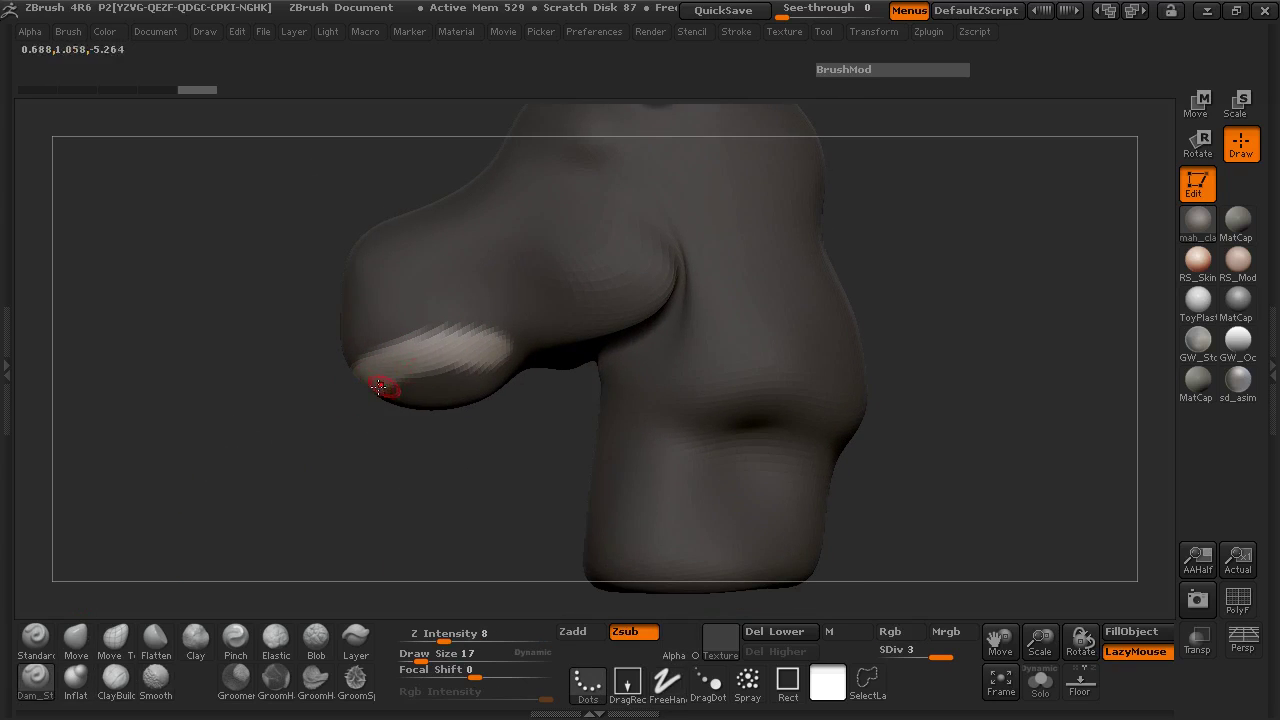
Step: Carve the mouth line around the front and both sides of the muzzle and clear the mask
{"action": "mouse_move", "coordinate": [492, 351]}
{"action": "left_mouse_down"}
{"action": "mouse_move", "coordinate": [371, 379]}
{"action": "mouse_move", "coordinate": [498, 352]}
{"action": "left_mouse_up"}
{"action": "mouse_move", "coordinate": [415, 355]}
{"action": "left_mouse_down"}
{"action": "mouse_move", "coordinate": [377, 376]}
{"action": "mouse_move", "coordinate": [446, 388]}
{"action": "left_mouse_up"}
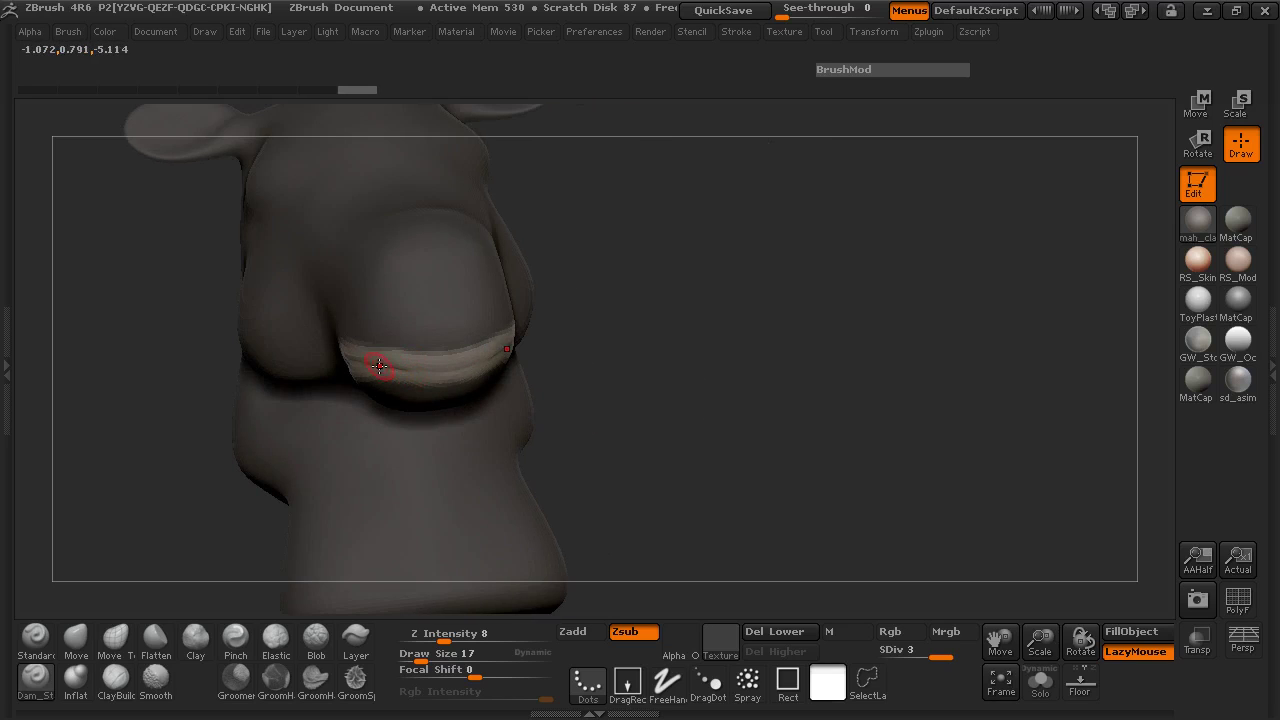
{"action": "left_click_drag", "start_coordinate": [461, 370], "coordinate": [468, 367]}
{"action": "mouse_move", "coordinate": [620, 385]}
{"action": "left_mouse_down"}
{"action": "mouse_move", "coordinate": [458, 380]}
{"action": "mouse_move", "coordinate": [452, 351]}
{"action": "mouse_move", "coordinate": [506, 350]}
{"action": "left_mouse_up"}
{"action": "mouse_move", "coordinate": [262, 384]}
{"action": "left_mouse_down", "text": "ctrl"}
{"action": "mouse_move", "coordinate": [228, 389]}
{"action": "mouse_move", "coordinate": [406, 394]}
{"action": "left_mouse_up", "text": "ctrl"}
{"action": "mouse_move", "coordinate": [492, 398]}
{"action": "left_mouse_down"}
{"action": "mouse_move", "coordinate": [631, 386]}
{"action": "mouse_move", "coordinate": [589, 406]}
{"action": "mouse_move", "coordinate": [580, 386]}
{"action": "mouse_move", "coordinate": [650, 426]}
{"action": "left_mouse_up"}
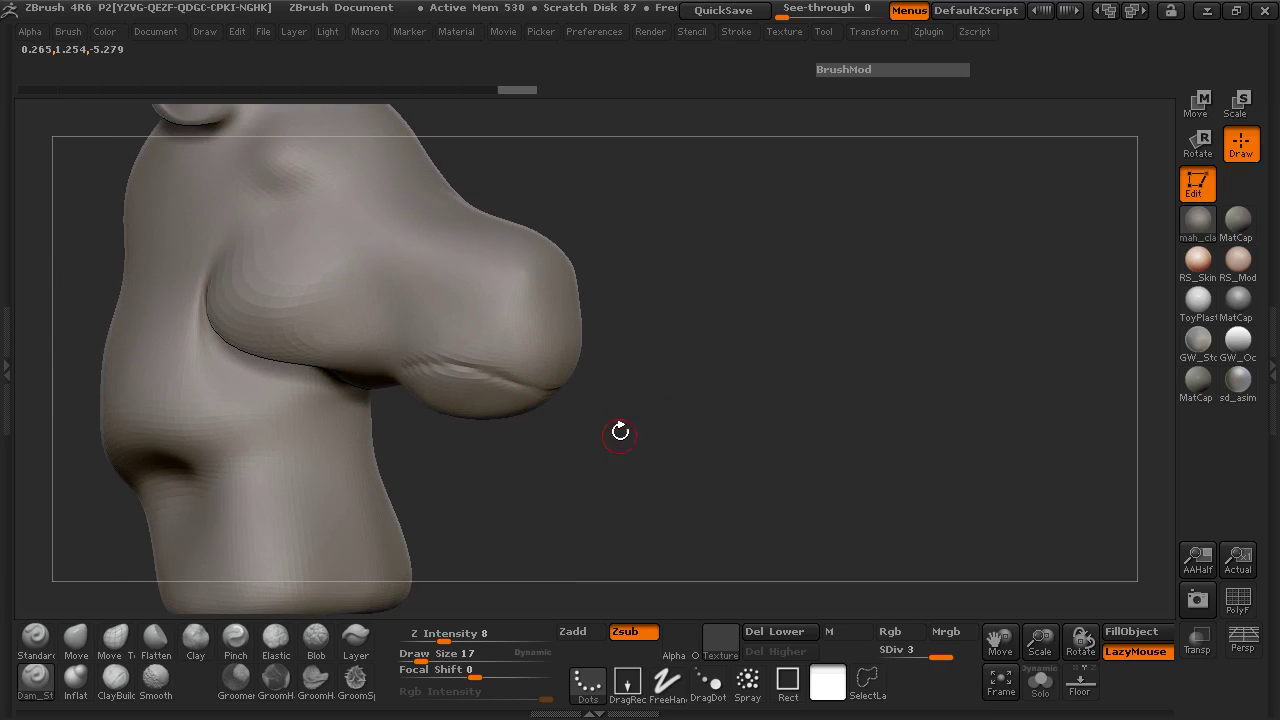
{"action": "key", "text": "ctrl"}
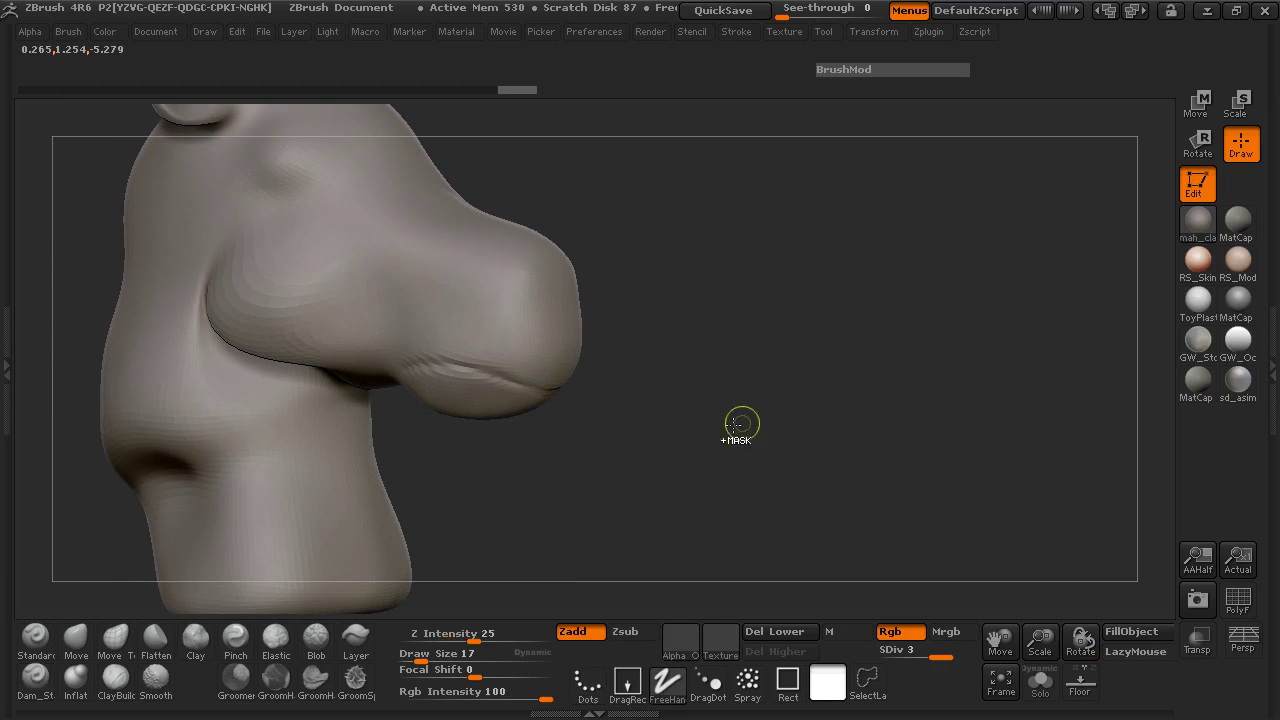
Step: Inspect the carved mouth from several angles and compare its profile with the Spotlight reference
{"action": "mouse_move", "coordinate": [757, 380]}
{"action": "left_mouse_down"}
{"action": "mouse_move", "coordinate": [694, 409]}
{"action": "mouse_move", "coordinate": [245, 436]}
{"action": "mouse_move", "coordinate": [223, 391]}
{"action": "mouse_move", "coordinate": [543, 420]}
{"action": "mouse_move", "coordinate": [414, 437]}
{"action": "mouse_move", "coordinate": [640, 409]}
{"action": "left_mouse_up"}
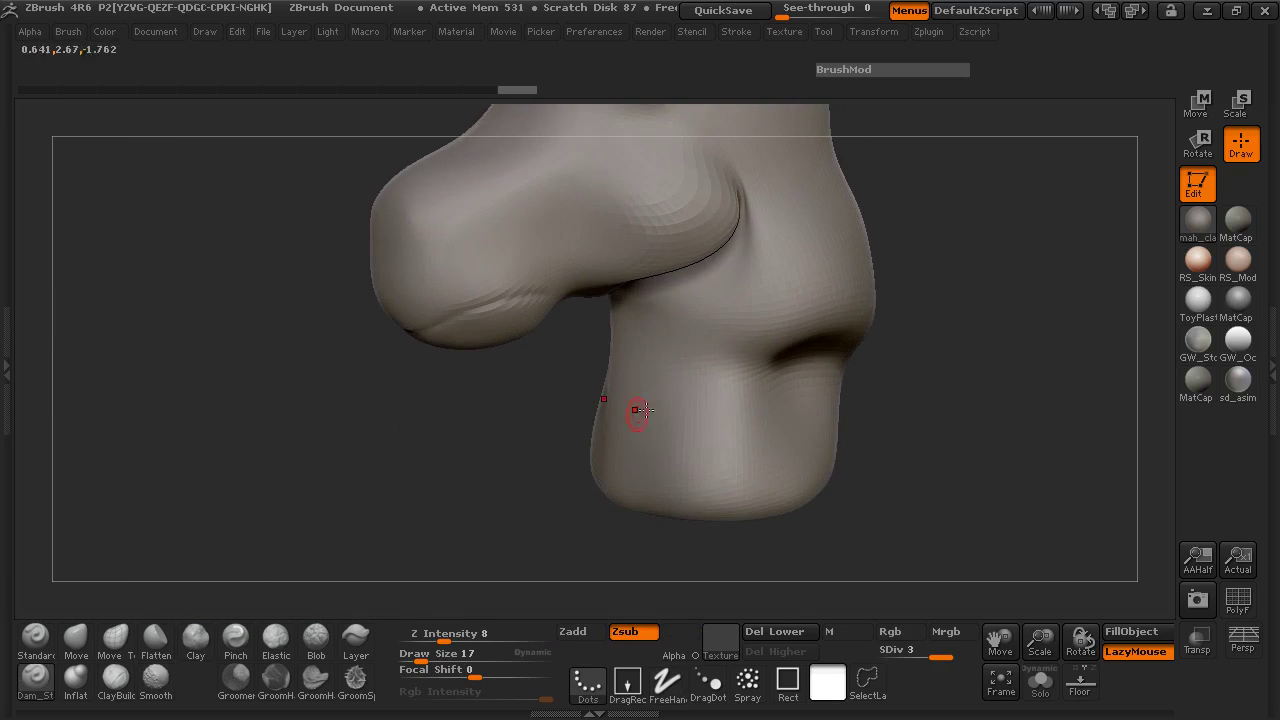
{"action": "mouse_move", "coordinate": [391, 429]}
{"action": "left_mouse_down"}
{"action": "mouse_move", "coordinate": [494, 289]}
{"action": "mouse_move", "coordinate": [428, 293]}
{"action": "left_mouse_up"}
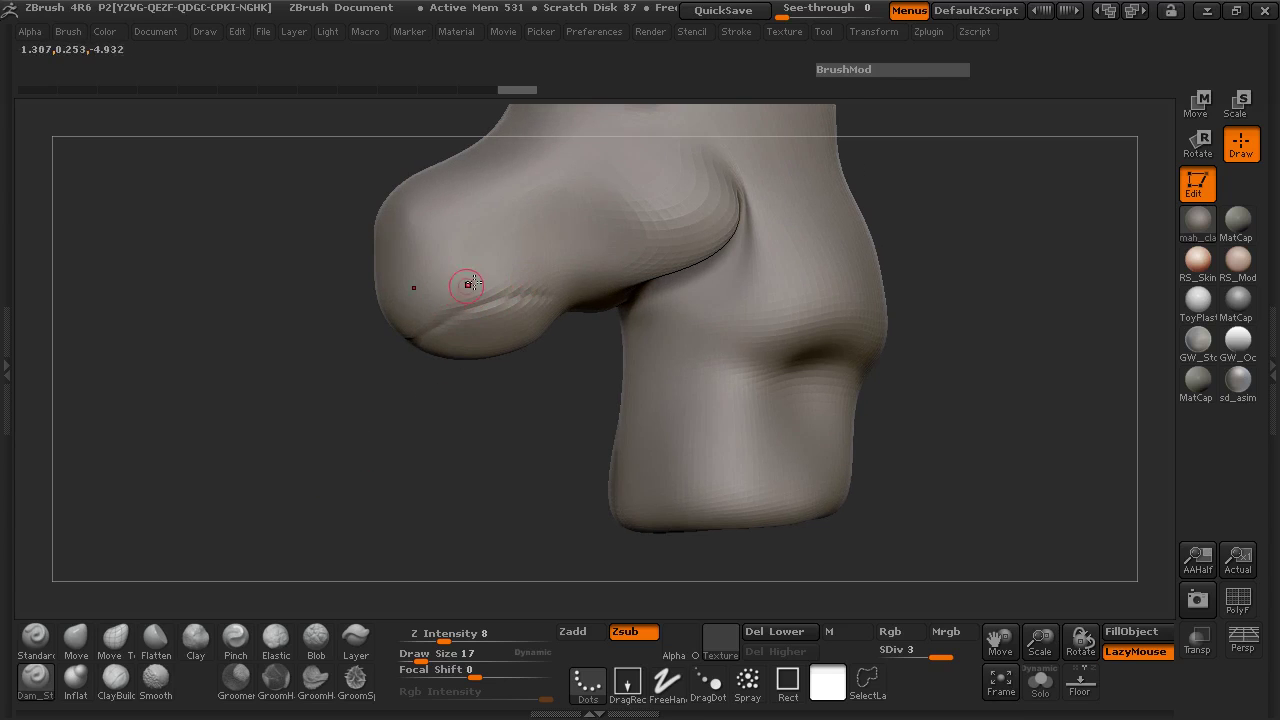
{"action": "mouse_move", "coordinate": [380, 400]}
{"action": "left_mouse_down"}
{"action": "mouse_move", "coordinate": [343, 437]}
{"action": "mouse_move", "coordinate": [397, 393]}
{"action": "left_mouse_up"}
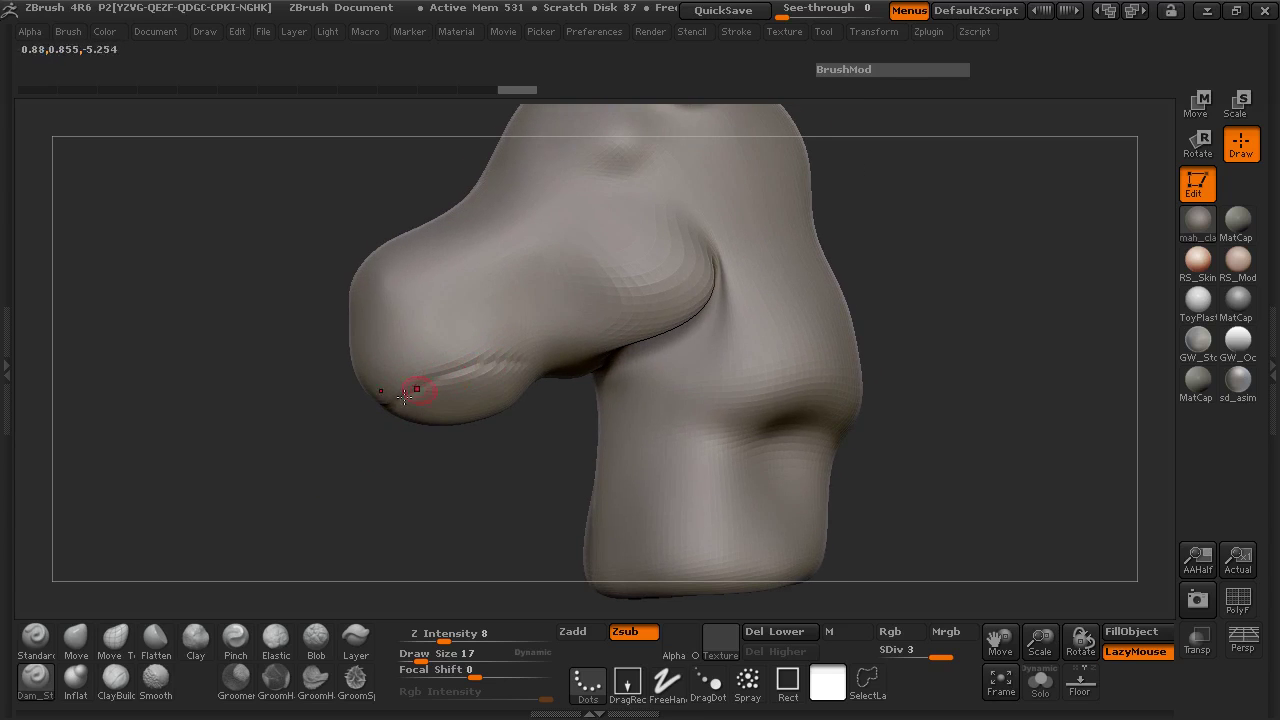
{"action": "key", "text": "shift+z"}
{"action": "key", "text": "z"}
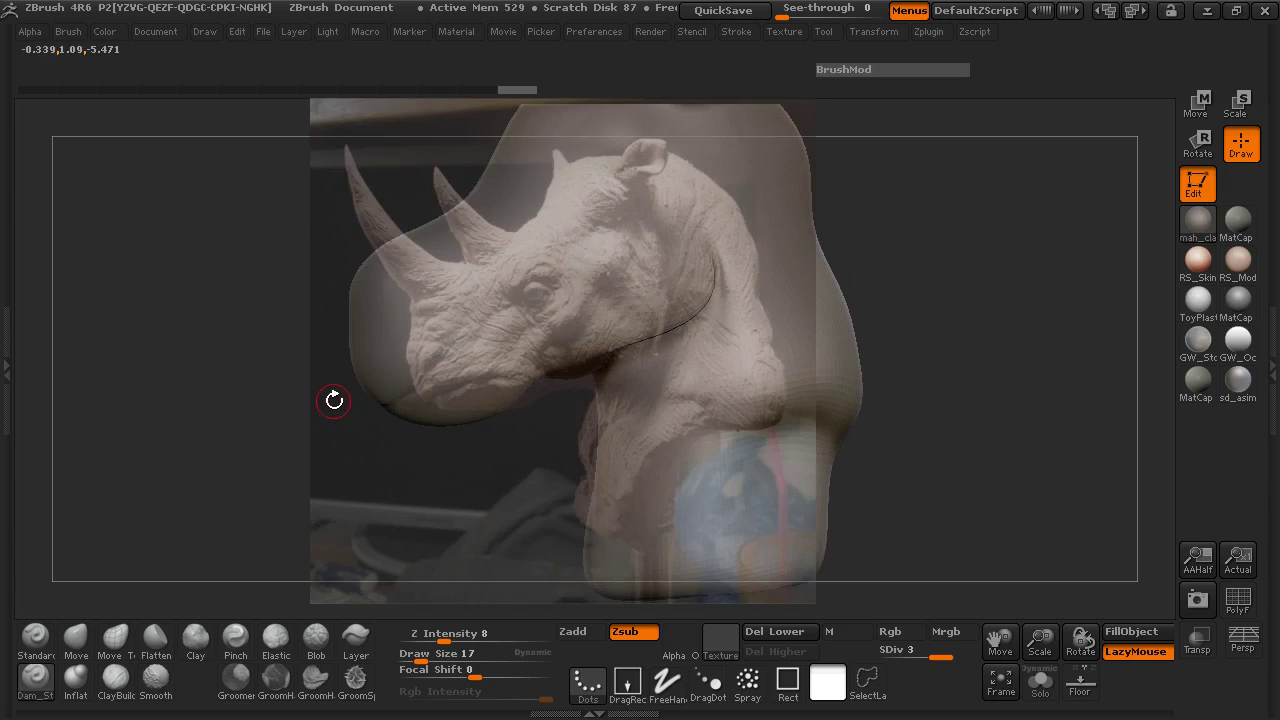
{"action": "left_click_drag", "start_coordinate": [337, 400], "coordinate": [690, 377], "text": "alt"}
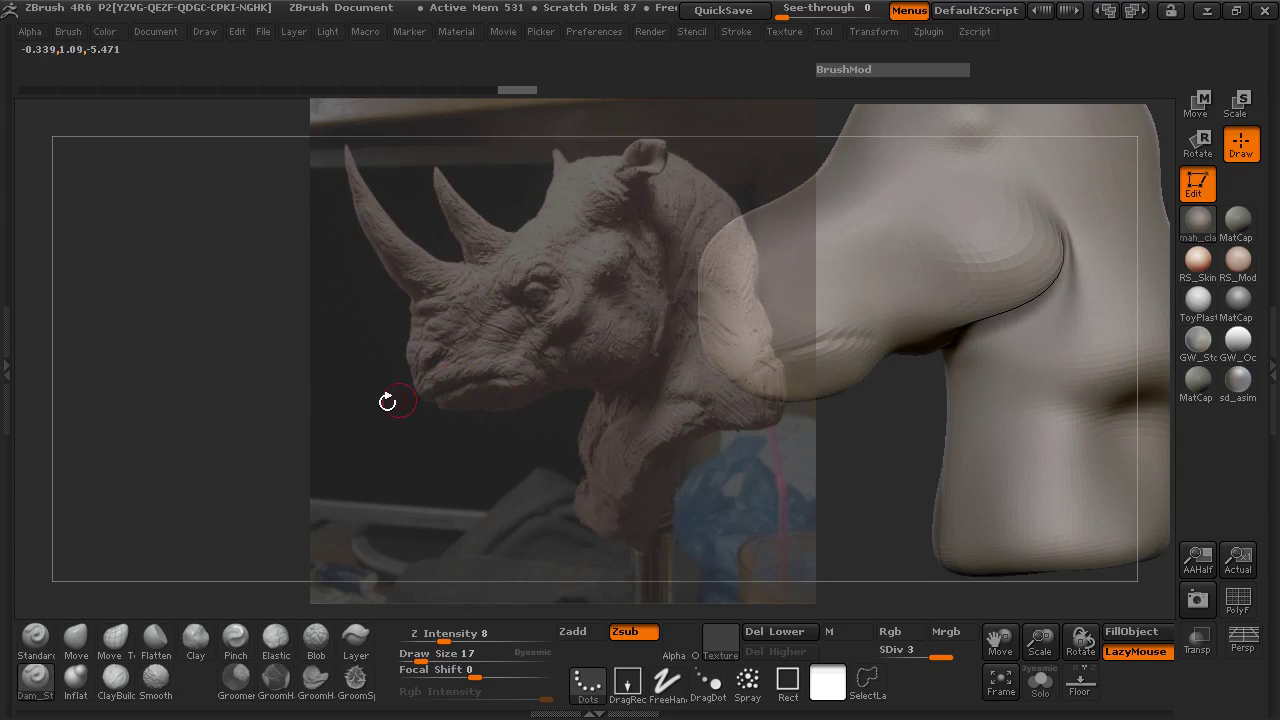
{"action": "left_click_drag", "start_coordinate": [392, 405], "coordinate": [165, 398]}
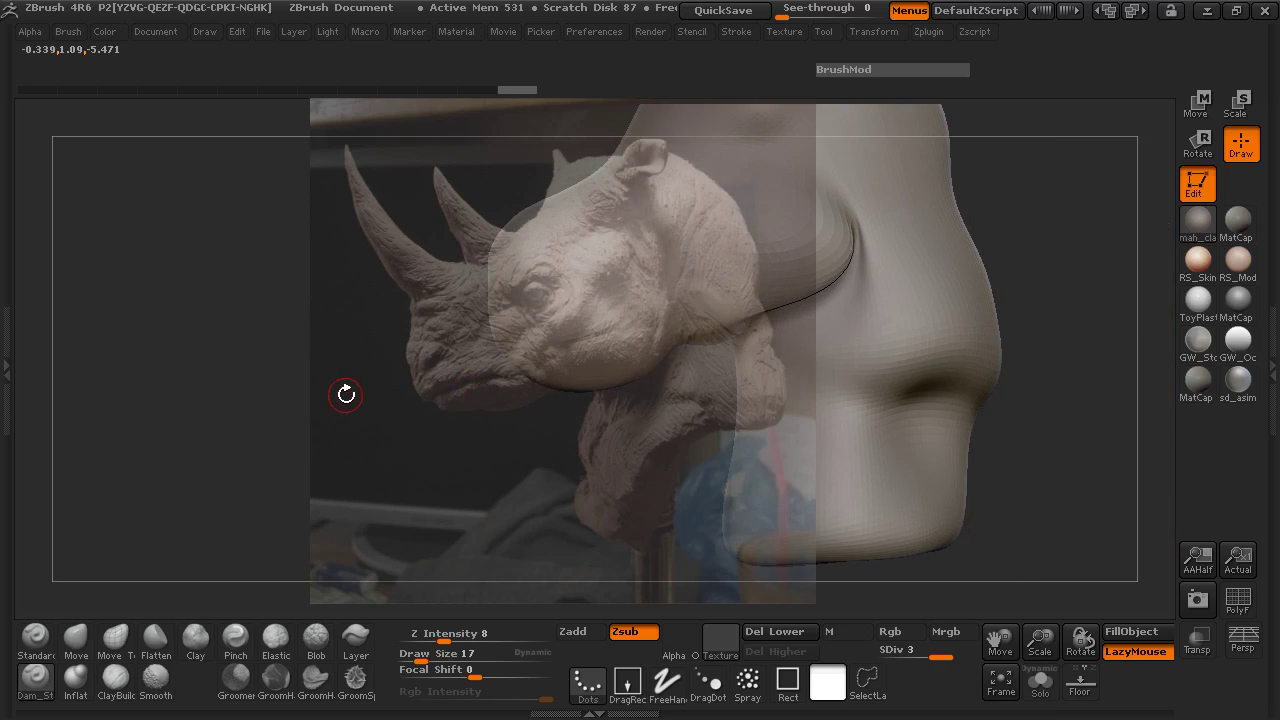
{"action": "key", "text": "shift+z"}
{"action": "mouse_move", "coordinate": [380, 414]}
{"action": "left_mouse_down"}
{"action": "mouse_move", "coordinate": [314, 429]}
{"action": "mouse_move", "coordinate": [381, 416]}
{"action": "left_mouse_up"}
Step: Choose the ClayBuildup brush and set its Draw Size to 46 for shaping the lips
{"action": "left_click", "coordinate": [116, 680]}
{"action": "right_click_drag", "start_coordinate": [478, 367], "coordinate": [506, 325], "text": "ctrl"}
{"action": "key", "text": "space"}
{"action": "left_click_drag", "start_coordinate": [441, 390], "coordinate": [497, 390]}
{"action": "left_click", "coordinate": [419, 377]}
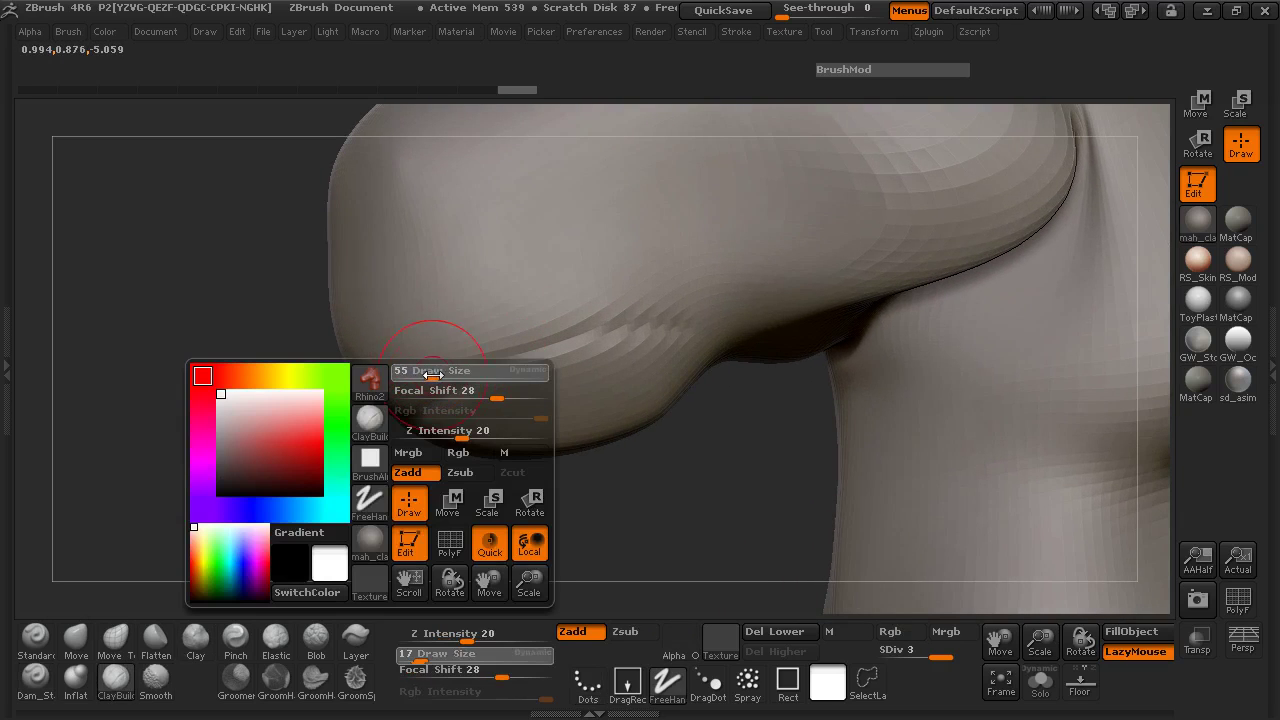
{"action": "left_click_drag", "start_coordinate": [405, 370], "coordinate": [700, 285]}
{"action": "mouse_move", "coordinate": [300, 428]}
{"action": "left_mouse_down"}
{"action": "mouse_move", "coordinate": [517, 380]}
{"action": "mouse_move", "coordinate": [737, 363]}
{"action": "mouse_move", "coordinate": [446, 397]}
{"action": "mouse_move", "coordinate": [557, 396]}
{"action": "mouse_move", "coordinate": [514, 334]}
{"action": "left_mouse_up"}
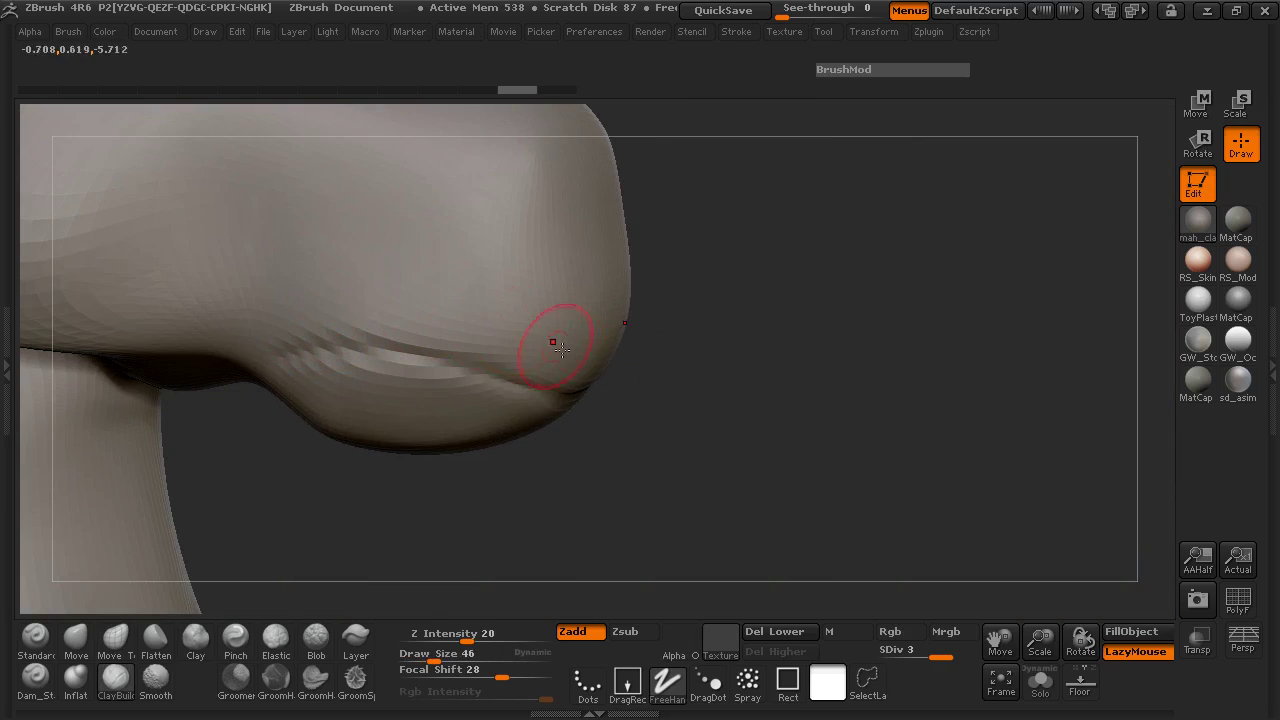
Step: Lower the ClayBuildup intensity and build up the upper and lower lips around the mouth line
{"action": "left_click_drag", "start_coordinate": [466, 633], "coordinate": [447, 633]}
{"action": "left_click_drag", "start_coordinate": [549, 367], "coordinate": [460, 331]}
{"action": "mouse_move", "coordinate": [514, 349]}
{"action": "left_mouse_down"}
{"action": "mouse_move", "coordinate": [374, 316]}
{"action": "mouse_move", "coordinate": [326, 330]}
{"action": "left_mouse_up"}
{"action": "mouse_move", "coordinate": [286, 377]}
{"action": "left_mouse_down"}
{"action": "mouse_move", "coordinate": [390, 368]}
{"action": "mouse_move", "coordinate": [512, 402]}
{"action": "left_mouse_up"}
{"action": "left_click_drag", "start_coordinate": [655, 414], "coordinate": [750, 405]}
{"action": "left_click_drag", "start_coordinate": [491, 396], "coordinate": [600, 442]}
{"action": "mouse_move", "coordinate": [703, 437]}
{"action": "left_mouse_down"}
{"action": "mouse_move", "coordinate": [313, 402]}
{"action": "mouse_move", "coordinate": [343, 406]}
{"action": "left_mouse_up"}
Step: Set the Smooth brush's Z Intensity to 6 and soften the clay strokes around the lips and chin
{"action": "left_click_drag", "start_coordinate": [542, 635], "coordinate": [437, 634], "text": "shift"}
{"action": "left_click_drag", "start_coordinate": [417, 584], "coordinate": [580, 343]}
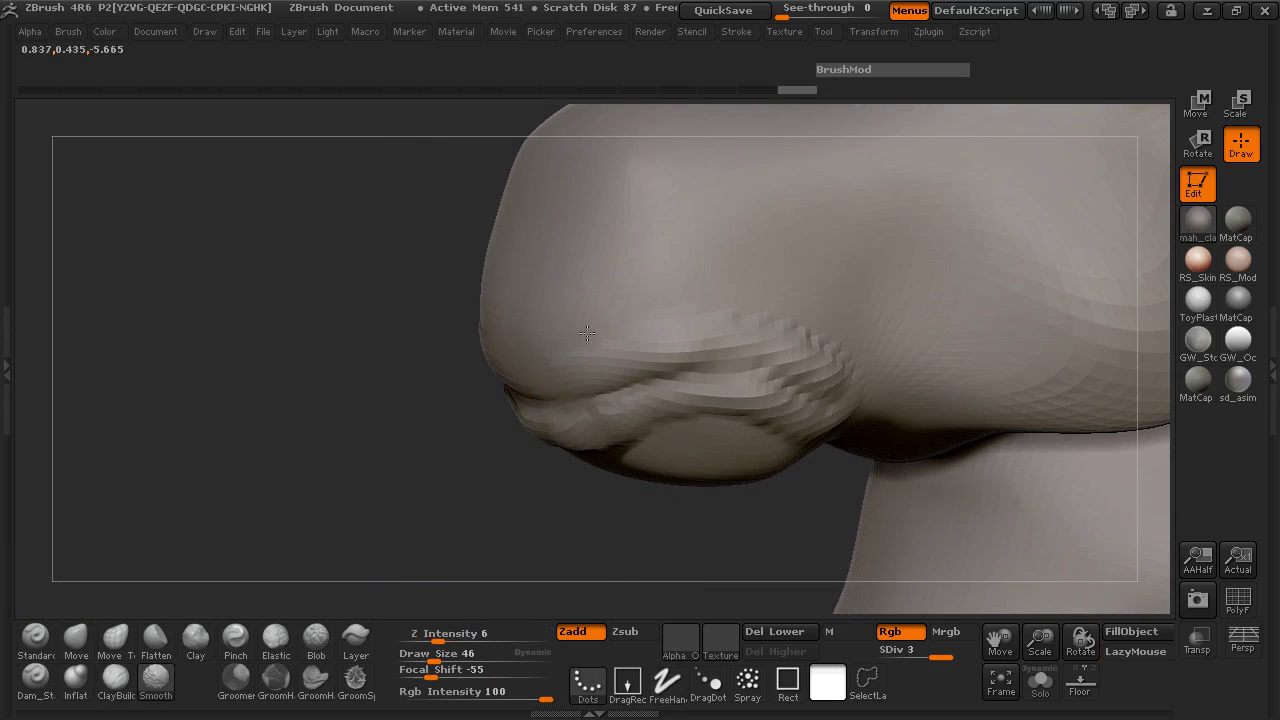
{"action": "mouse_move", "coordinate": [420, 450]}
{"action": "left_mouse_down"}
{"action": "mouse_move", "coordinate": [720, 429]}
{"action": "mouse_move", "coordinate": [660, 390]}
{"action": "left_mouse_up"}
{"action": "left_click_drag", "start_coordinate": [429, 369], "coordinate": [342, 351], "text": "shift"}
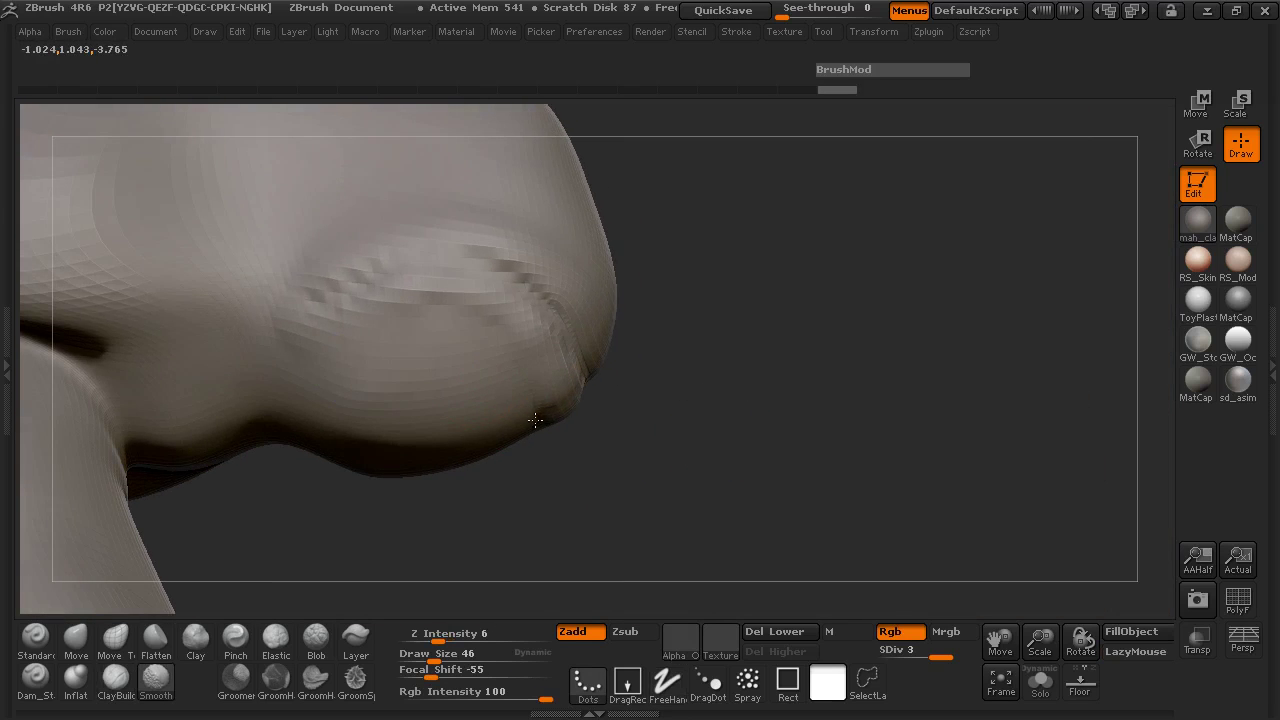
{"action": "left_click_drag", "start_coordinate": [600, 465], "coordinate": [672, 475]}
{"action": "mouse_move", "coordinate": [597, 290]}
{"action": "left_mouse_down"}
{"action": "mouse_move", "coordinate": [471, 251]}
{"action": "mouse_move", "coordinate": [640, 300]}
{"action": "left_mouse_up"}
{"action": "mouse_move", "coordinate": [753, 305]}
{"action": "left_mouse_down"}
{"action": "mouse_move", "coordinate": [594, 323]}
{"action": "mouse_move", "coordinate": [720, 285]}
{"action": "left_mouse_up"}
{"action": "mouse_move", "coordinate": [440, 325]}
{"action": "left_mouse_down"}
{"action": "mouse_move", "coordinate": [354, 329]}
{"action": "mouse_move", "coordinate": [366, 346]}
{"action": "mouse_move", "coordinate": [340, 370]}
{"action": "left_mouse_up"}
Step: Choose the Inflat brush with Z Intensity 6 and inflate the lip along the mouth line
{"action": "left_click", "coordinate": [80, 684]}
{"action": "type", "text": "u6"}
{"action": "key", "text": "Return"}
{"action": "mouse_move", "coordinate": [512, 332]}
{"action": "left_mouse_down"}
{"action": "mouse_move", "coordinate": [490, 326]}
{"action": "mouse_move", "coordinate": [460, 349]}
{"action": "mouse_move", "coordinate": [640, 384]}
{"action": "mouse_move", "coordinate": [552, 360]}
{"action": "left_mouse_up"}
Step: Set the Inflat brush's Z Intensity to 3 and gently swell the lips along the mouth line
{"action": "left_click", "coordinate": [436, 640]}
{"action": "type", "text": "3"}
{"action": "key", "text": "Return"}
{"action": "left_click_drag", "start_coordinate": [462, 600], "coordinate": [350, 580]}
{"action": "mouse_move", "coordinate": [572, 312]}
{"action": "left_mouse_down"}
{"action": "mouse_move", "coordinate": [485, 323]}
{"action": "mouse_move", "coordinate": [422, 297]}
{"action": "left_mouse_up"}
{"action": "left_click_drag", "start_coordinate": [580, 348], "coordinate": [512, 348]}
{"action": "left_click_drag", "start_coordinate": [550, 318], "coordinate": [470, 350]}
{"action": "mouse_move", "coordinate": [788, 311]}
{"action": "left_mouse_down"}
{"action": "mouse_move", "coordinate": [540, 340]}
{"action": "mouse_move", "coordinate": [606, 323]}
{"action": "left_mouse_up"}
Step: Try inflating the folds above the mouth corner at Z Intensity 6 and undo the stroke
{"action": "left_click", "coordinate": [429, 640]}
{"action": "type", "text": "6"}
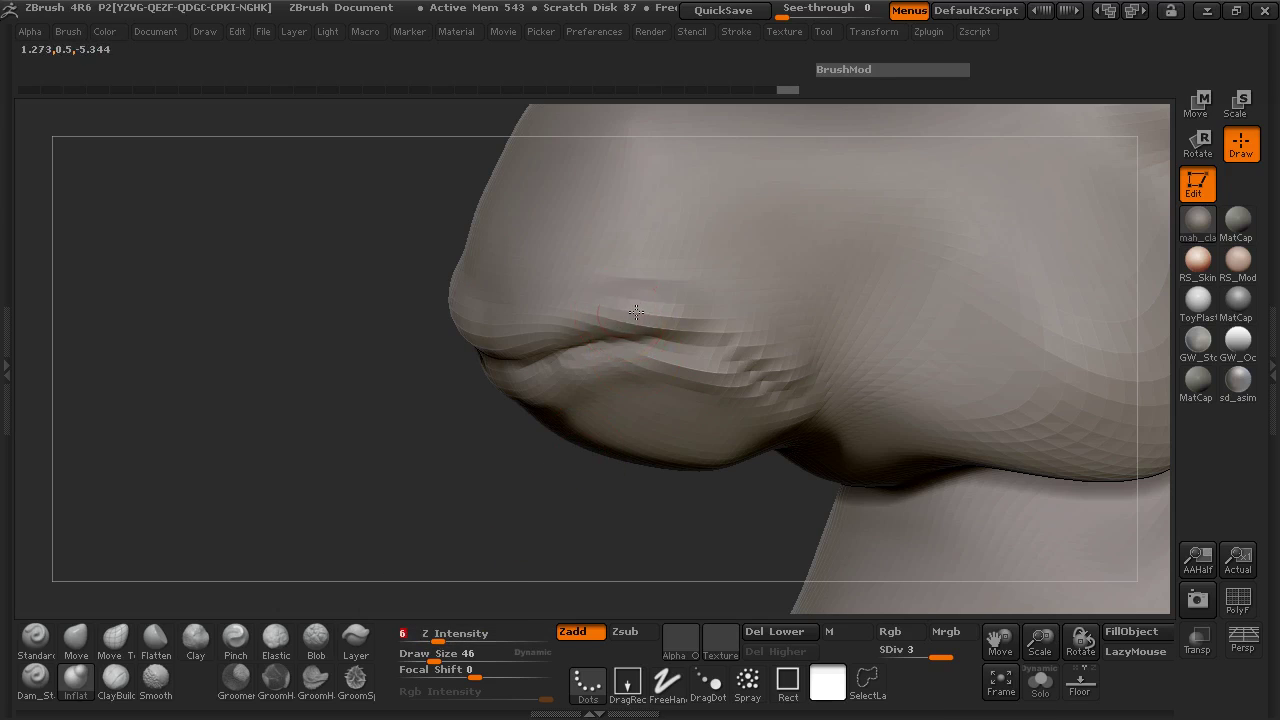
{"action": "left_click_drag", "start_coordinate": [620, 319], "coordinate": [751, 352]}
{"action": "key", "text": "ctrl+z"}
Step: Set the Inflat brush's Z Intensity to 10 and puff up the upper lip and the folds around the mouth
{"action": "left_click", "coordinate": [452, 645]}
{"action": "left_click_drag", "start_coordinate": [451, 645], "coordinate": [462, 640]}
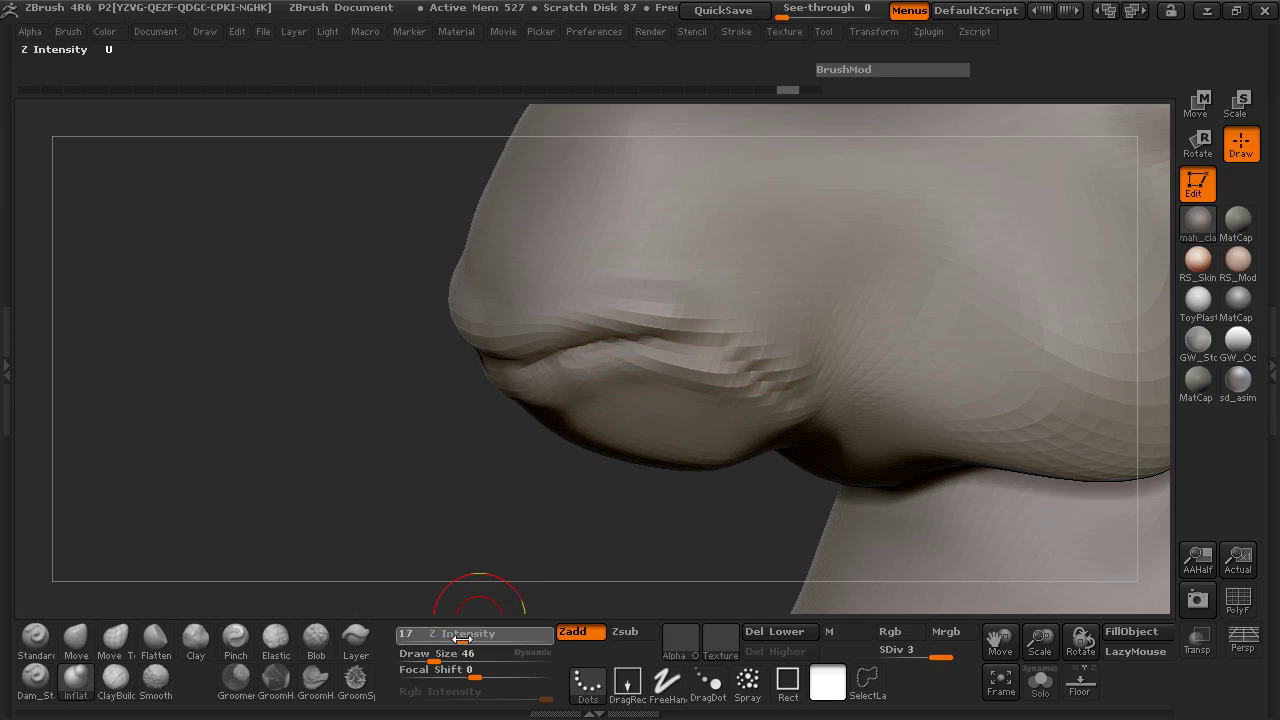
{"action": "mouse_move", "coordinate": [660, 240]}
{"action": "left_mouse_down"}
{"action": "mouse_move", "coordinate": [790, 215]}
{"action": "mouse_move", "coordinate": [880, 315]}
{"action": "left_mouse_up"}
{"action": "mouse_move", "coordinate": [365, 357]}
{"action": "left_mouse_down"}
{"action": "mouse_move", "coordinate": [569, 298]}
{"action": "mouse_move", "coordinate": [694, 207]}
{"action": "left_mouse_up"}
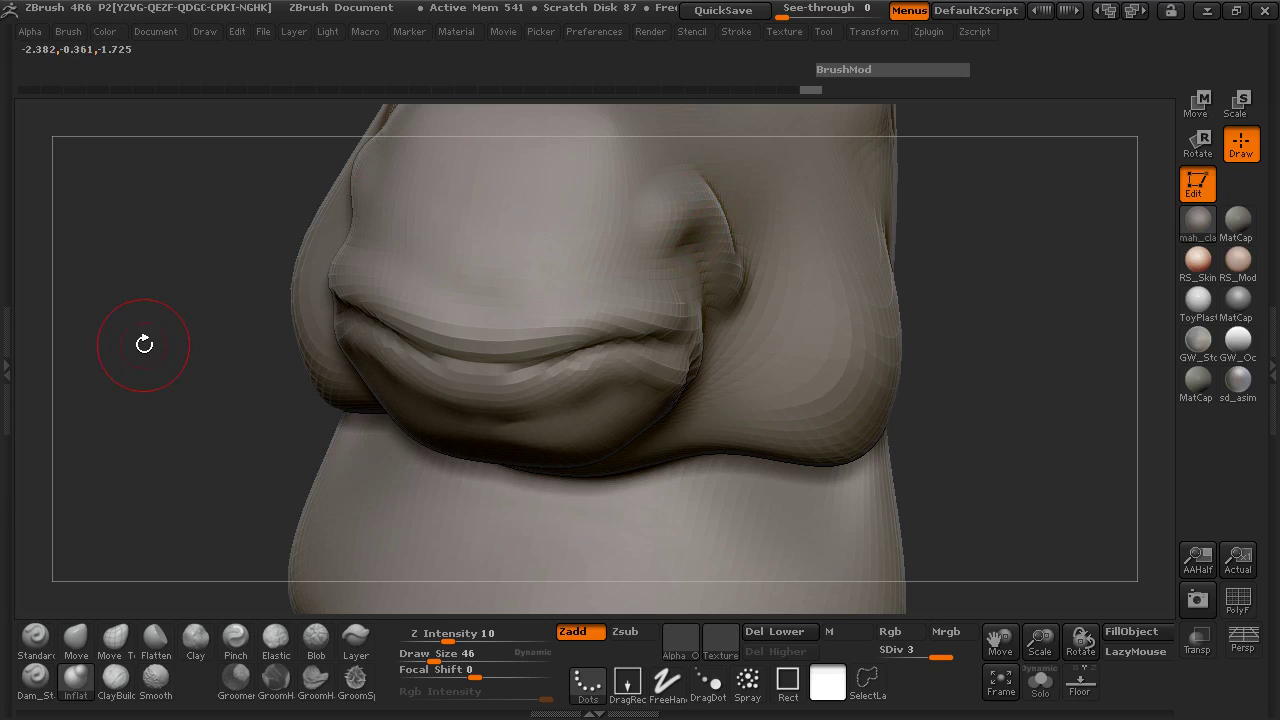
{"action": "left_click_drag", "start_coordinate": [149, 343], "coordinate": [261, 418]}
{"action": "mouse_move", "coordinate": [262, 419]}
{"action": "left_mouse_down"}
{"action": "mouse_move", "coordinate": [781, 409]}
{"action": "mouse_move", "coordinate": [751, 420]}
{"action": "left_mouse_up"}
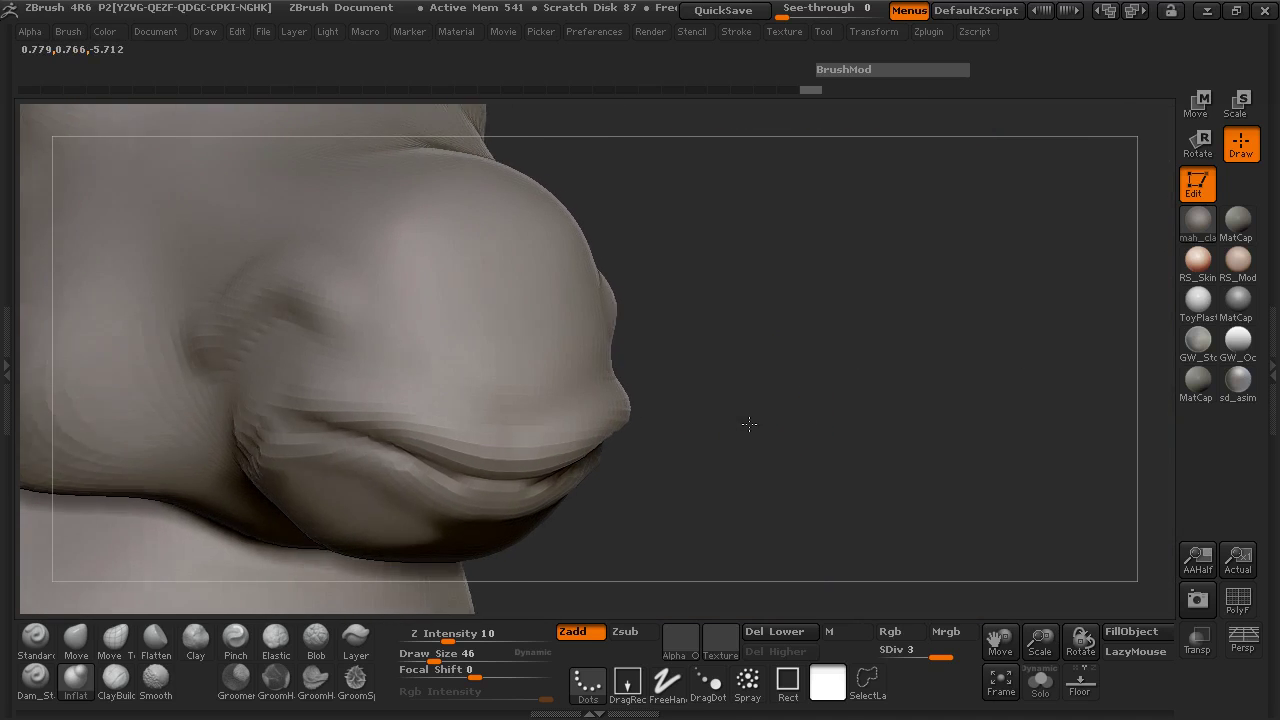
{"action": "left_click_drag", "start_coordinate": [576, 290], "coordinate": [618, 322], "text": "shift"}
{"action": "mouse_move", "coordinate": [808, 388]}
{"action": "left_mouse_down"}
{"action": "mouse_move", "coordinate": [688, 418]}
{"action": "mouse_move", "coordinate": [277, 357]}
{"action": "left_mouse_up"}
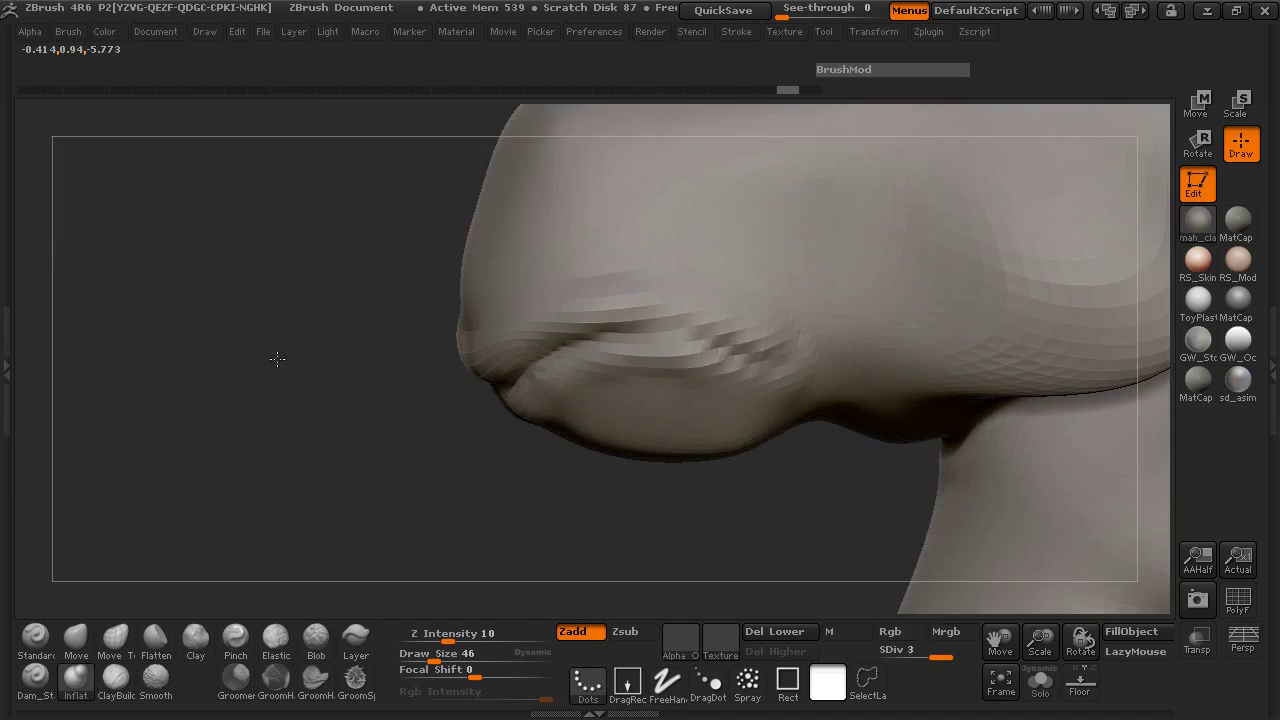
Step: Set the Inflat brush's Z Intensity to 5 and swell the lips and the folds toward the mouth corner
{"action": "left_click_drag", "start_coordinate": [443, 638], "coordinate": [438, 635]}
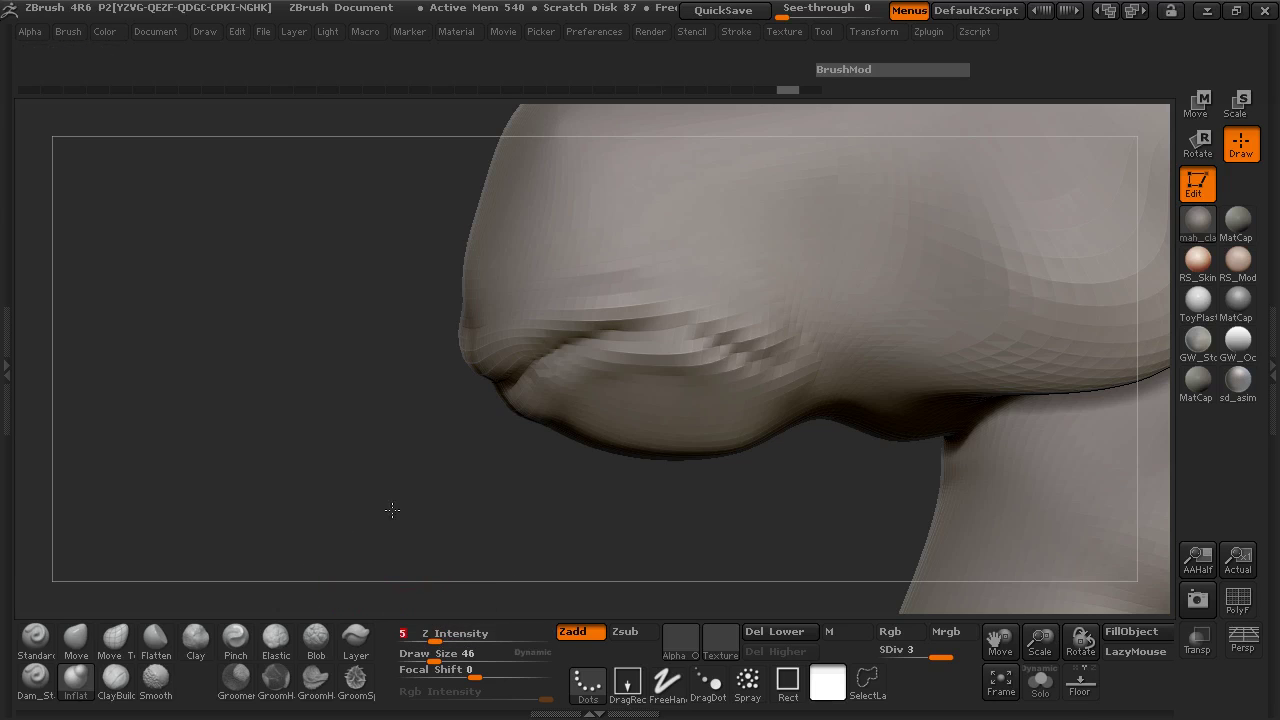
{"action": "left_click_drag", "start_coordinate": [392, 510], "coordinate": [503, 369]}
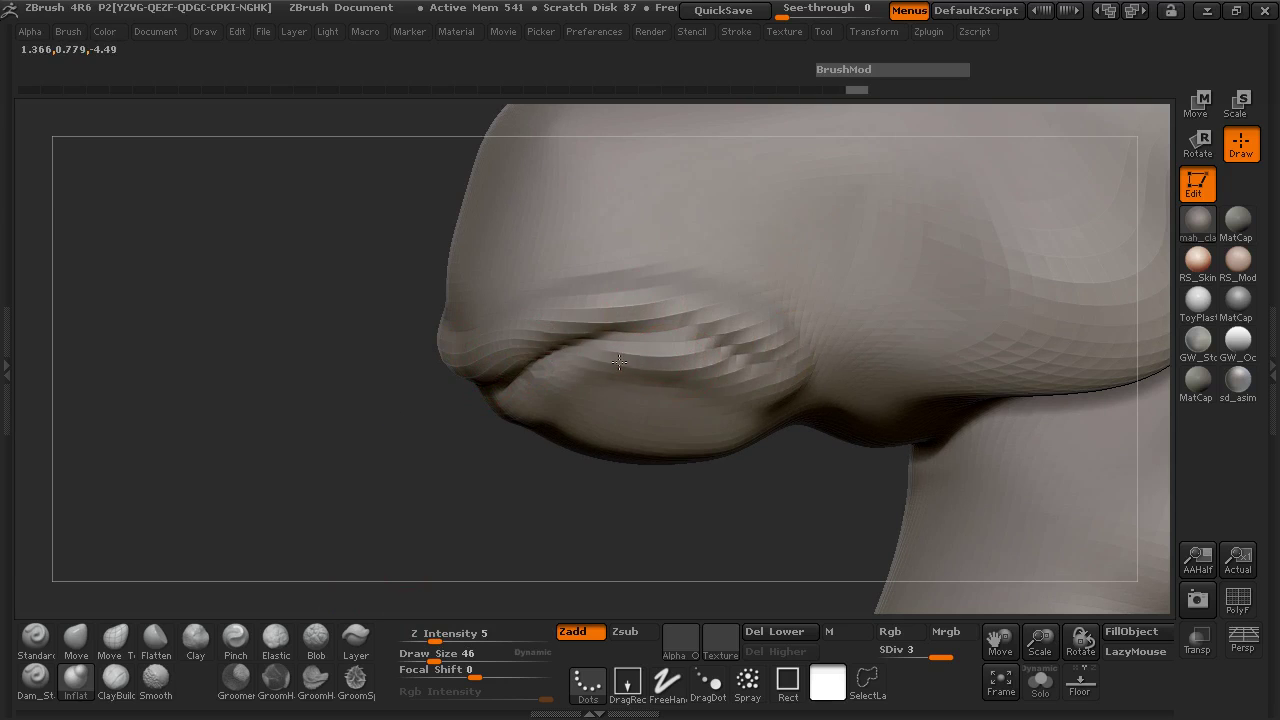
{"action": "left_click_drag", "start_coordinate": [405, 443], "coordinate": [490, 425]}
{"action": "left_click_drag", "start_coordinate": [420, 420], "coordinate": [510, 428]}
{"action": "mouse_move", "coordinate": [600, 432]}
{"action": "left_mouse_down"}
{"action": "mouse_move", "coordinate": [740, 408]}
{"action": "mouse_move", "coordinate": [707, 404]}
{"action": "mouse_move", "coordinate": [726, 378]}
{"action": "mouse_move", "coordinate": [803, 409]}
{"action": "mouse_move", "coordinate": [809, 451]}
{"action": "left_mouse_up"}
Step: Choose the Pinch brush with Z Intensity 5 and Draw Size 49 and tighten the crease between the lips
{"action": "left_click", "coordinate": [235, 640]}
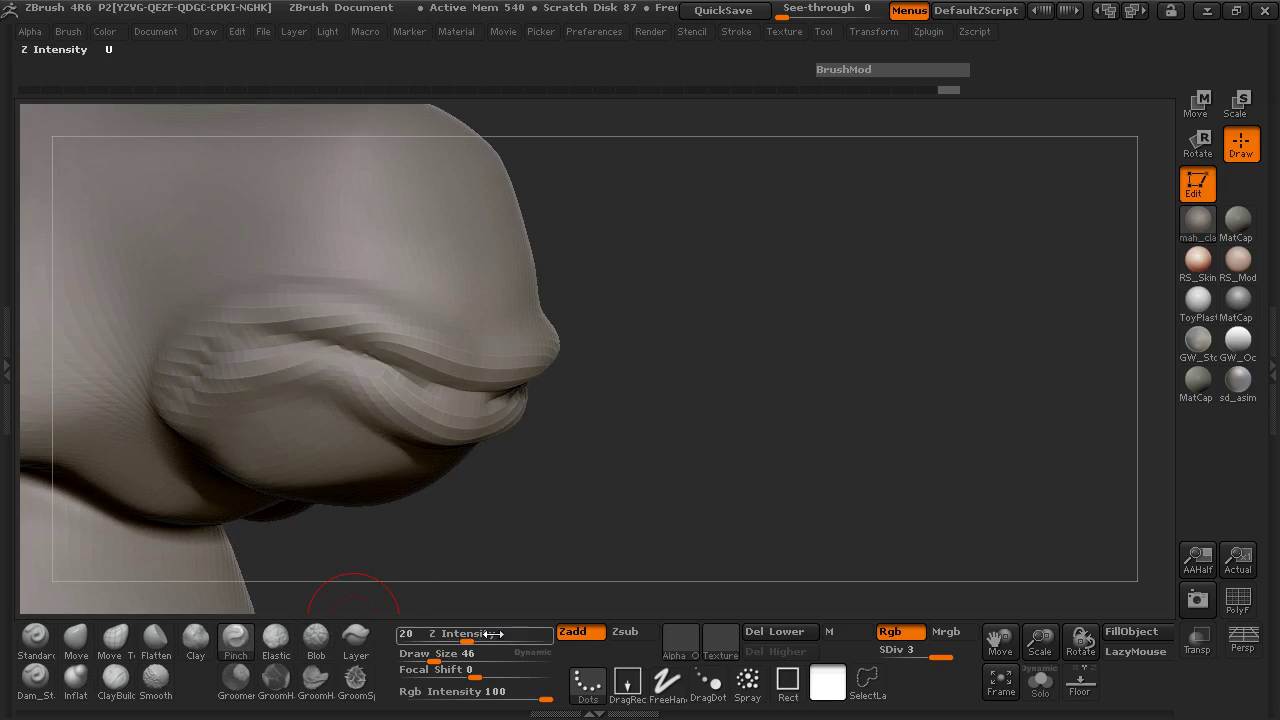
{"action": "left_click_drag", "start_coordinate": [533, 554], "coordinate": [437, 633]}
{"action": "left_click_drag", "start_coordinate": [592, 548], "coordinate": [550, 515]}
{"action": "key", "text": "space"}
{"action": "left_click_drag", "start_coordinate": [288, 337], "coordinate": [309, 336]}
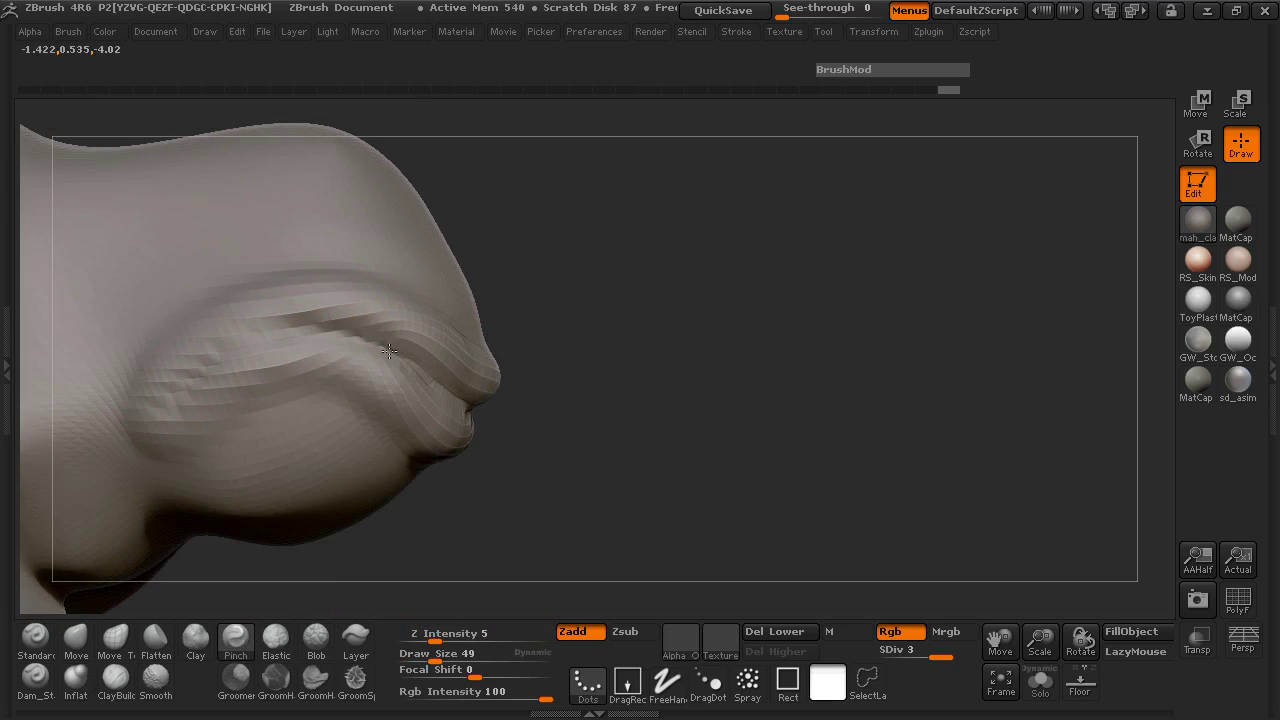
Step: Choose the Move Topological brush, set Draw Size to 185 and reshape the underside of the muzzle and lips
{"action": "left_click_drag", "start_coordinate": [609, 402], "coordinate": [819, 297]}
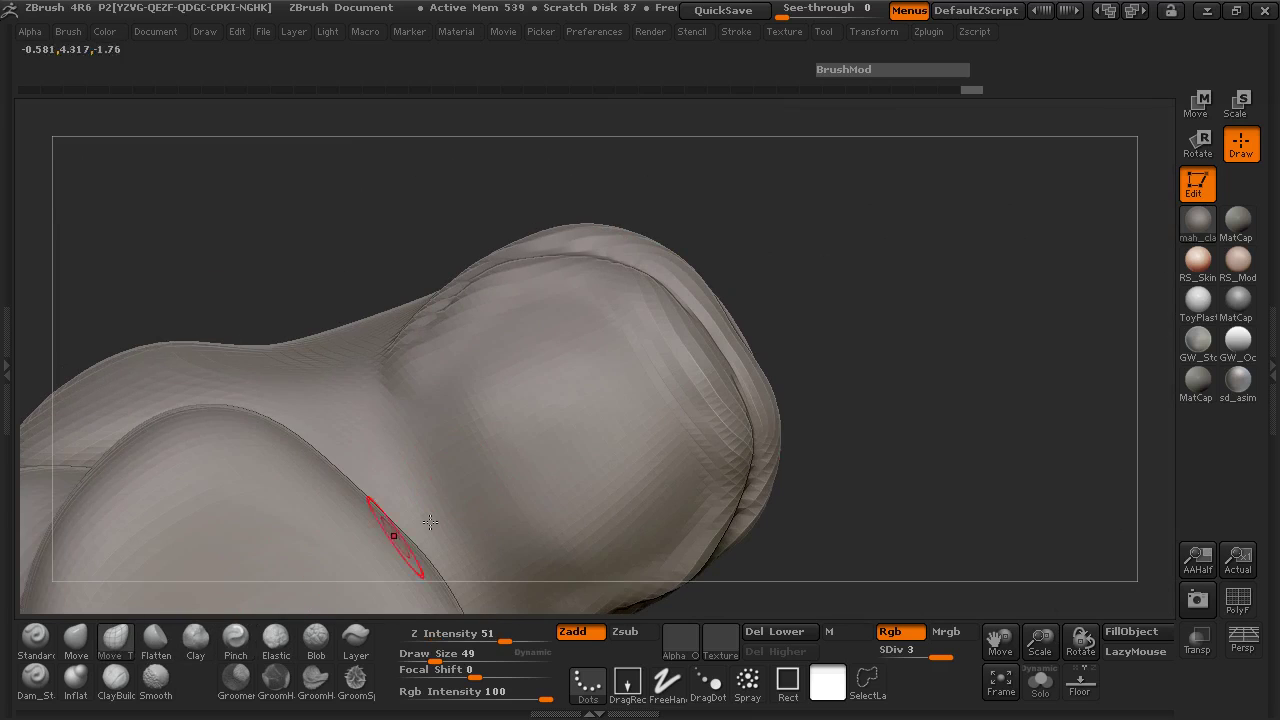
{"action": "key", "text": "space"}
{"action": "left_click_drag", "start_coordinate": [691, 365], "coordinate": [687, 365]}
{"action": "left_click_drag", "start_coordinate": [686, 362], "coordinate": [706, 350]}
{"action": "mouse_move", "coordinate": [498, 272]}
{"action": "left_mouse_down"}
{"action": "mouse_move", "coordinate": [521, 300]}
{"action": "mouse_move", "coordinate": [494, 328]}
{"action": "mouse_move", "coordinate": [505, 344]}
{"action": "left_mouse_up"}
{"action": "mouse_move", "coordinate": [829, 271]}
{"action": "left_mouse_down"}
{"action": "mouse_move", "coordinate": [823, 477]}
{"action": "mouse_move", "coordinate": [760, 423]}
{"action": "mouse_move", "coordinate": [260, 460]}
{"action": "mouse_move", "coordinate": [300, 549]}
{"action": "mouse_move", "coordinate": [320, 509]}
{"action": "mouse_move", "coordinate": [306, 489]}
{"action": "mouse_move", "coordinate": [304, 239]}
{"action": "mouse_move", "coordinate": [277, 303]}
{"action": "mouse_move", "coordinate": [336, 273]}
{"action": "left_mouse_up"}
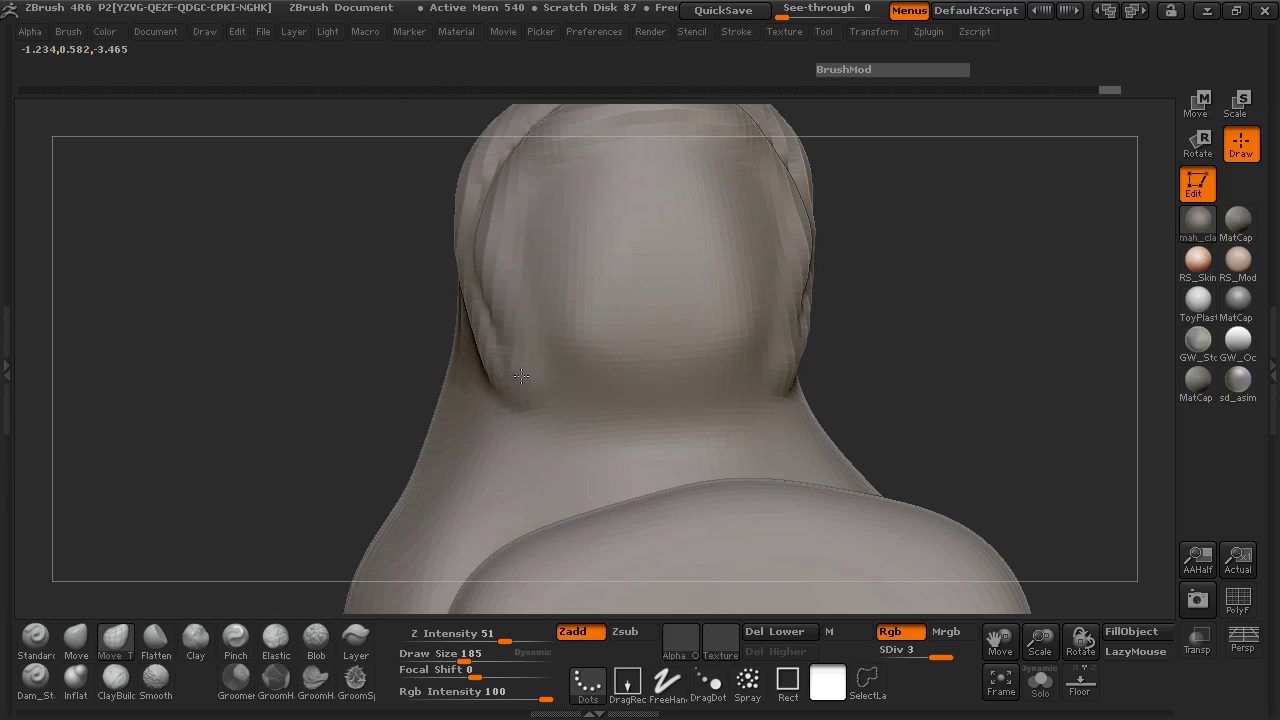
Step: Reduce the Move Topological brush's Draw Size to 151 and adjust the profile of the chin and lower jaw
{"action": "left_click_drag", "start_coordinate": [313, 327], "coordinate": [490, 318]}
{"action": "key", "text": "s"}
{"action": "left_click_drag", "start_coordinate": [582, 298], "coordinate": [577, 298]}
{"action": "left_click_drag", "start_coordinate": [772, 290], "coordinate": [722, 300]}
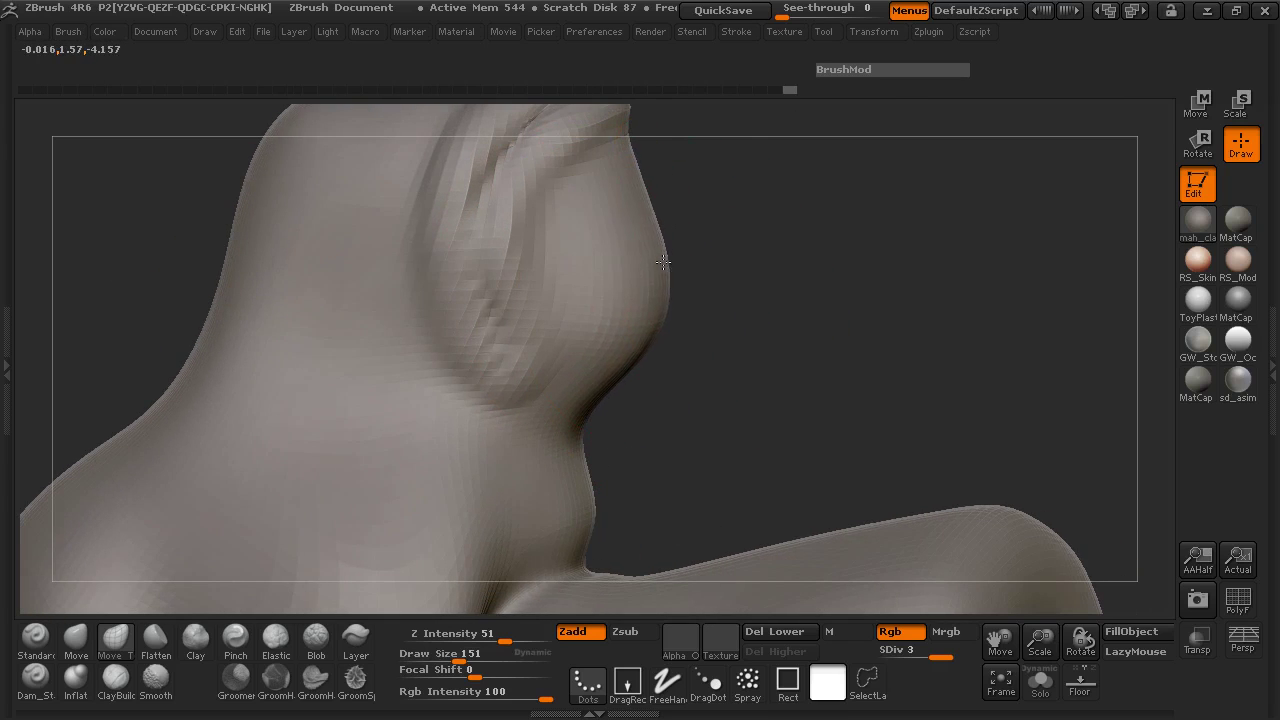
{"action": "mouse_move", "coordinate": [699, 254]}
{"action": "left_mouse_down"}
{"action": "mouse_move", "coordinate": [653, 231]}
{"action": "mouse_move", "coordinate": [652, 298]}
{"action": "mouse_move", "coordinate": [400, 343]}
{"action": "mouse_move", "coordinate": [420, 366]}
{"action": "mouse_move", "coordinate": [273, 167]}
{"action": "mouse_move", "coordinate": [883, 400]}
{"action": "mouse_move", "coordinate": [511, 302]}
{"action": "mouse_move", "coordinate": [463, 423]}
{"action": "mouse_move", "coordinate": [349, 403]}
{"action": "mouse_move", "coordinate": [354, 331]}
{"action": "mouse_move", "coordinate": [420, 430]}
{"action": "mouse_move", "coordinate": [306, 320]}
{"action": "mouse_move", "coordinate": [357, 171]}
{"action": "mouse_move", "coordinate": [846, 289]}
{"action": "mouse_move", "coordinate": [794, 386]}
{"action": "mouse_move", "coordinate": [894, 311]}
{"action": "mouse_move", "coordinate": [580, 360]}
{"action": "left_mouse_up"}
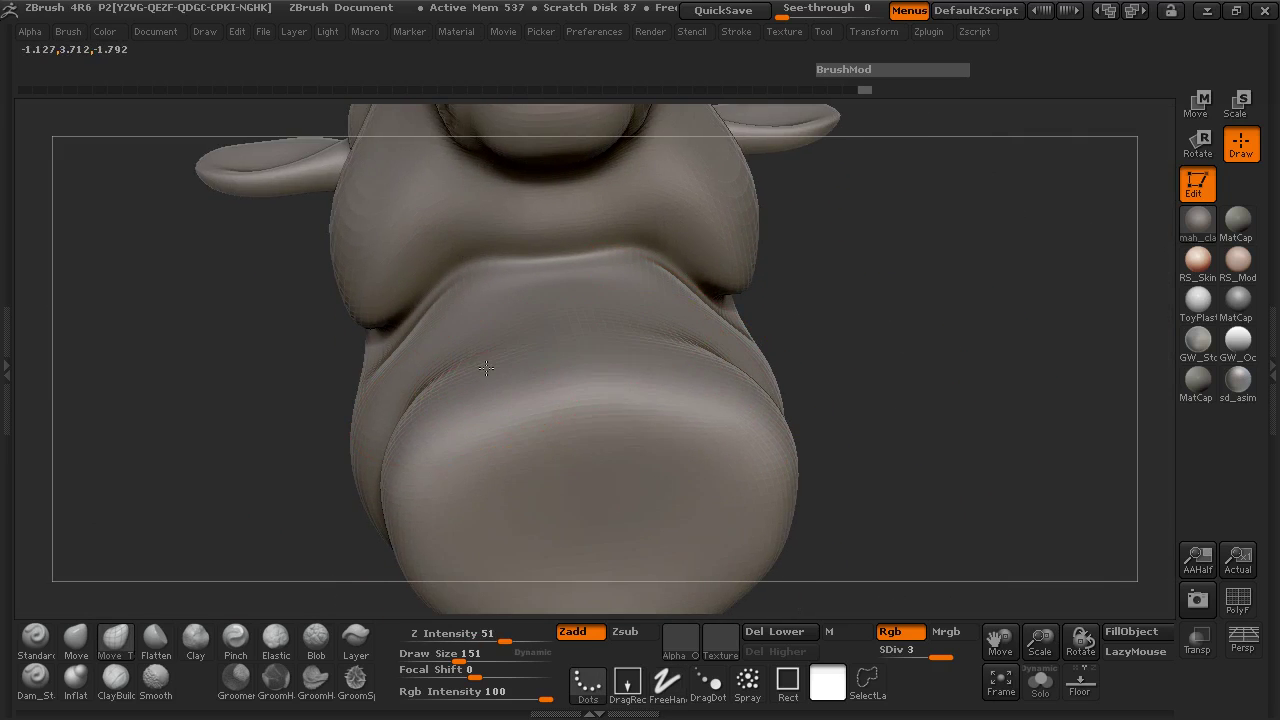
Step: Refine the jaw and cheek forms from several angles with the Move Topological brush and light smoothing
{"action": "mouse_move", "coordinate": [171, 345]}
{"action": "left_mouse_down"}
{"action": "mouse_move", "coordinate": [286, 400]}
{"action": "mouse_move", "coordinate": [651, 380]}
{"action": "mouse_move", "coordinate": [623, 440]}
{"action": "mouse_move", "coordinate": [662, 516]}
{"action": "mouse_move", "coordinate": [485, 503]}
{"action": "mouse_move", "coordinate": [560, 506]}
{"action": "mouse_move", "coordinate": [737, 360]}
{"action": "mouse_move", "coordinate": [766, 260]}
{"action": "mouse_move", "coordinate": [796, 310]}
{"action": "mouse_move", "coordinate": [526, 256]}
{"action": "mouse_move", "coordinate": [480, 264]}
{"action": "left_mouse_up"}
{"action": "mouse_move", "coordinate": [740, 266]}
{"action": "left_mouse_down"}
{"action": "mouse_move", "coordinate": [563, 306]}
{"action": "mouse_move", "coordinate": [206, 246]}
{"action": "mouse_move", "coordinate": [242, 270]}
{"action": "left_mouse_up"}
{"action": "left_click_drag", "start_coordinate": [623, 327], "coordinate": [651, 310]}
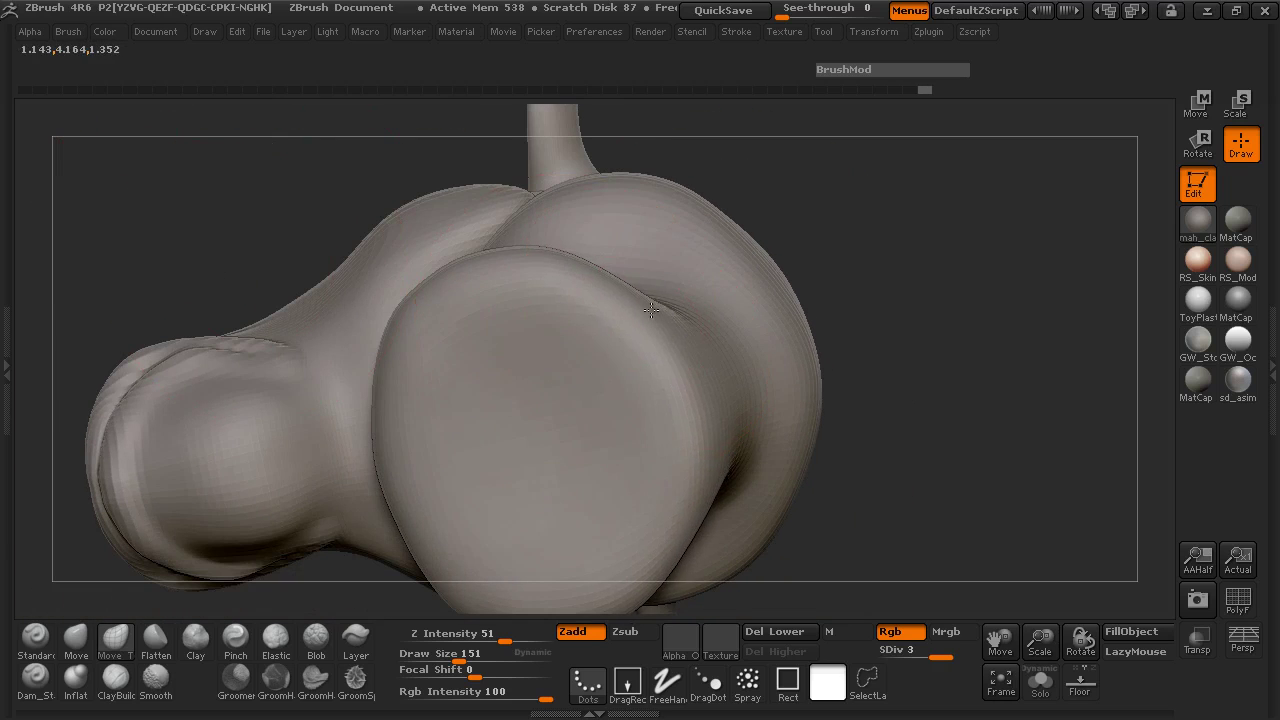
{"action": "mouse_move", "coordinate": [840, 295]}
{"action": "left_mouse_down"}
{"action": "mouse_move", "coordinate": [951, 303]}
{"action": "mouse_move", "coordinate": [803, 271]}
{"action": "mouse_move", "coordinate": [769, 334]}
{"action": "mouse_move", "coordinate": [823, 354]}
{"action": "mouse_move", "coordinate": [797, 280]}
{"action": "mouse_move", "coordinate": [556, 328]}
{"action": "left_mouse_up"}
{"action": "key", "text": "shift"}
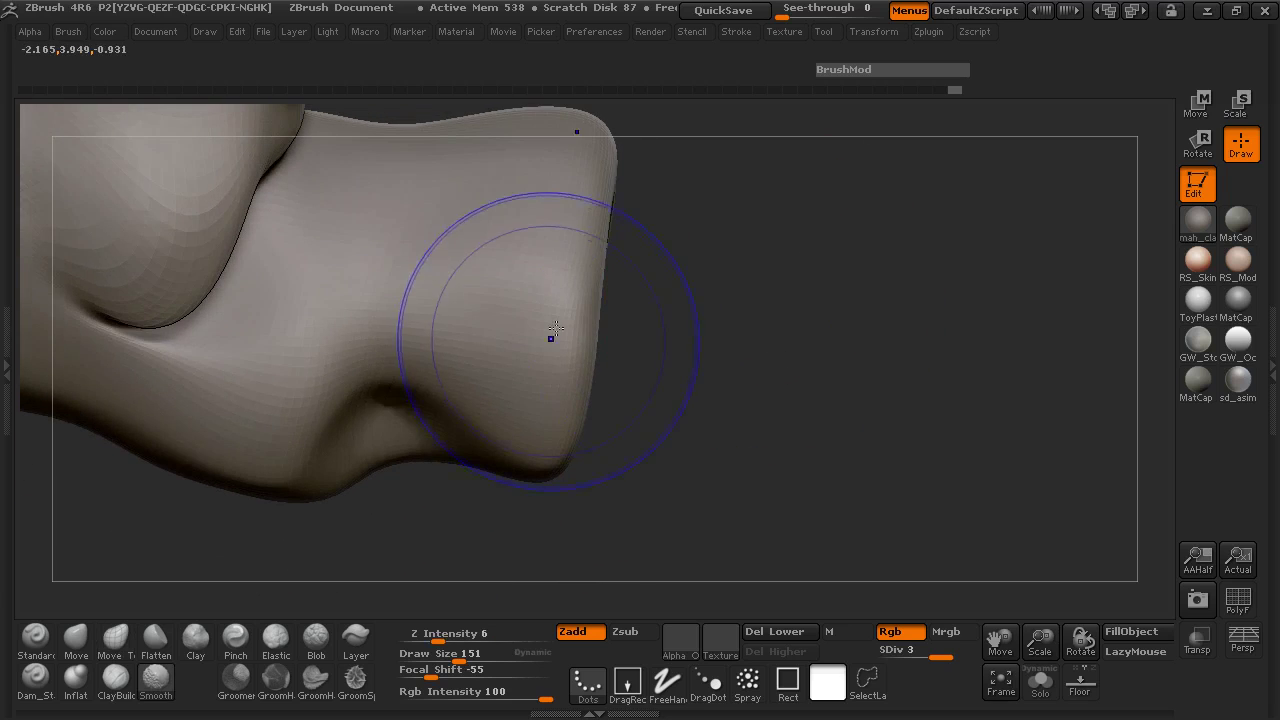
{"action": "mouse_move", "coordinate": [695, 276]}
{"action": "left_mouse_down"}
{"action": "mouse_move", "coordinate": [686, 531]}
{"action": "mouse_move", "coordinate": [648, 443]}
{"action": "left_mouse_up"}
{"action": "mouse_move", "coordinate": [372, 378]}
{"action": "left_mouse_down"}
{"action": "mouse_move", "coordinate": [343, 431]}
{"action": "mouse_move", "coordinate": [420, 366]}
{"action": "mouse_move", "coordinate": [314, 457]}
{"action": "mouse_move", "coordinate": [252, 440]}
{"action": "mouse_move", "coordinate": [271, 289]}
{"action": "mouse_move", "coordinate": [371, 517]}
{"action": "mouse_move", "coordinate": [354, 397]}
{"action": "mouse_move", "coordinate": [356, 409]}
{"action": "mouse_move", "coordinate": [365, 305]}
{"action": "mouse_move", "coordinate": [337, 300]}
{"action": "mouse_move", "coordinate": [293, 330]}
{"action": "left_mouse_up"}
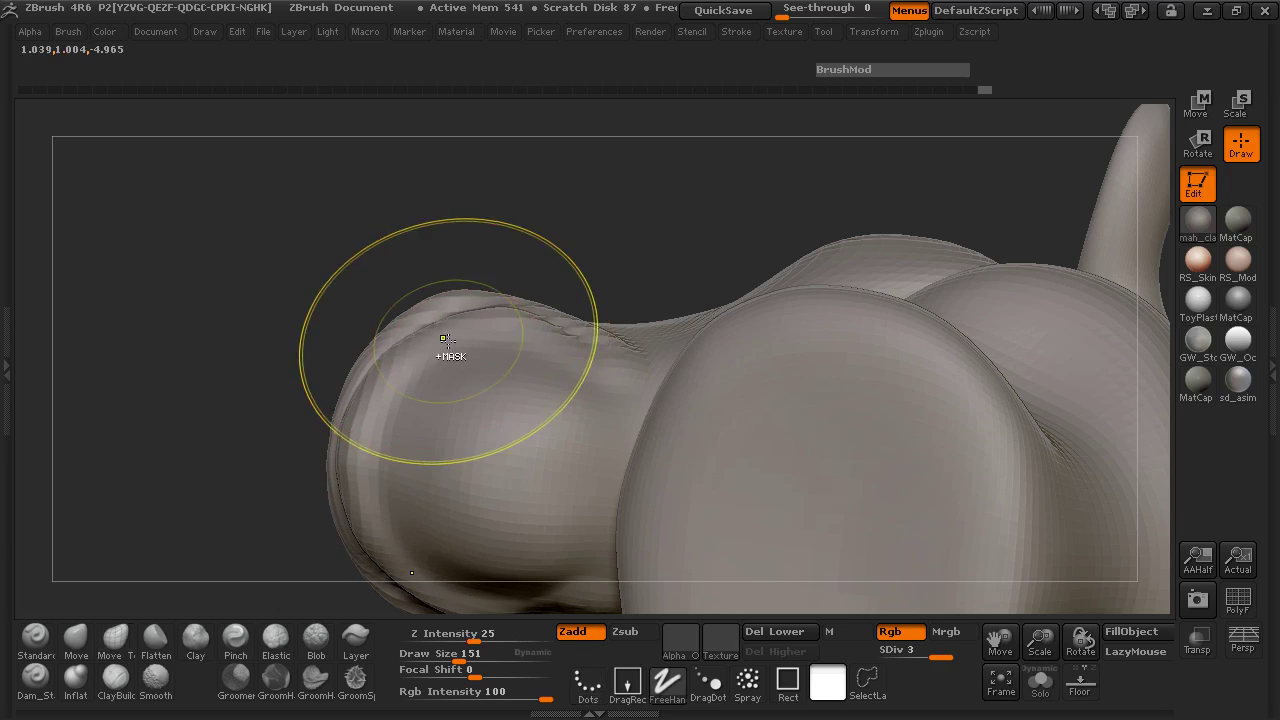
Step: Set the Move Topological brush's Draw Size to 84 and adjust the lip edge from below the muzzle
{"action": "key", "text": "space"}
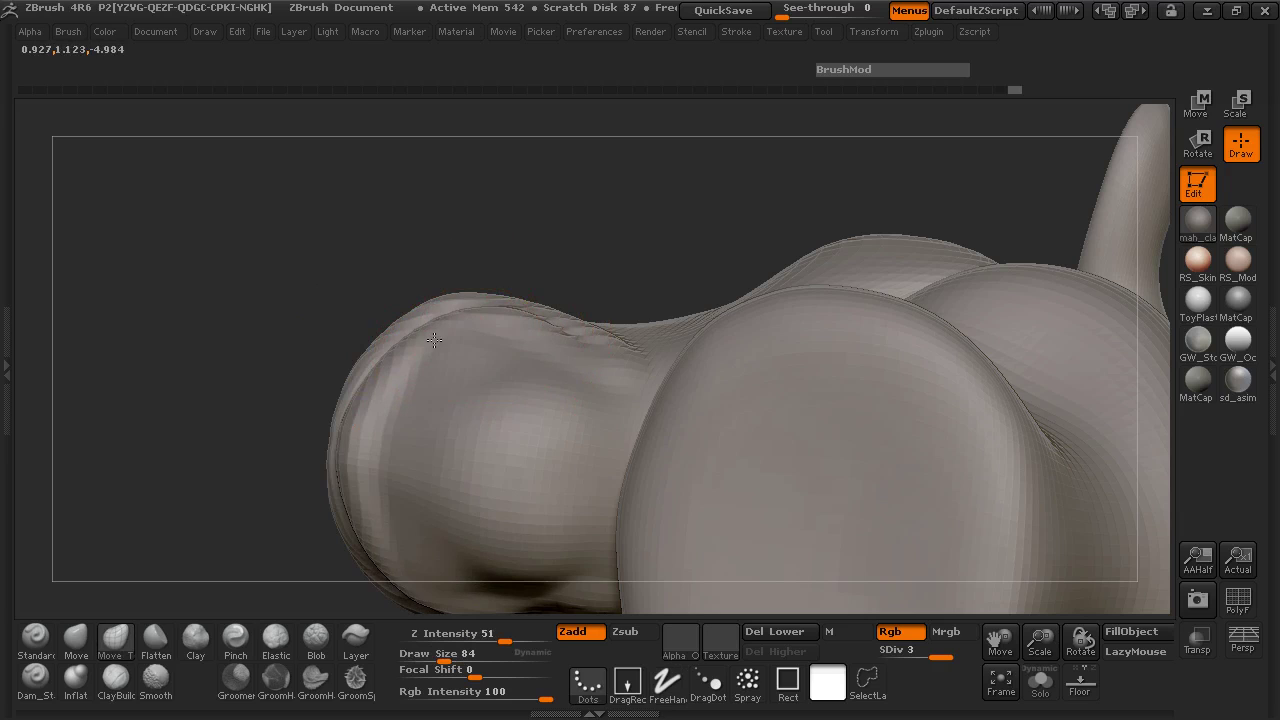
{"action": "key", "text": "space"}
{"action": "left_click_drag", "start_coordinate": [340, 280], "coordinate": [446, 314]}
{"action": "mouse_move", "coordinate": [400, 225]}
{"action": "left_mouse_down"}
{"action": "mouse_move", "coordinate": [720, 250]}
{"action": "mouse_move", "coordinate": [786, 277]}
{"action": "mouse_move", "coordinate": [846, 163]}
{"action": "mouse_move", "coordinate": [797, 282]}
{"action": "mouse_move", "coordinate": [780, 443]}
{"action": "mouse_move", "coordinate": [791, 466]}
{"action": "mouse_move", "coordinate": [794, 426]}
{"action": "mouse_move", "coordinate": [832, 358]}
{"action": "left_mouse_up"}
Step: Set the Move Topological brush's Draw Size to 140 and round the front of the muzzle from above
{"action": "key", "text": "space"}
{"action": "left_click_drag", "start_coordinate": [522, 279], "coordinate": [505, 276]}
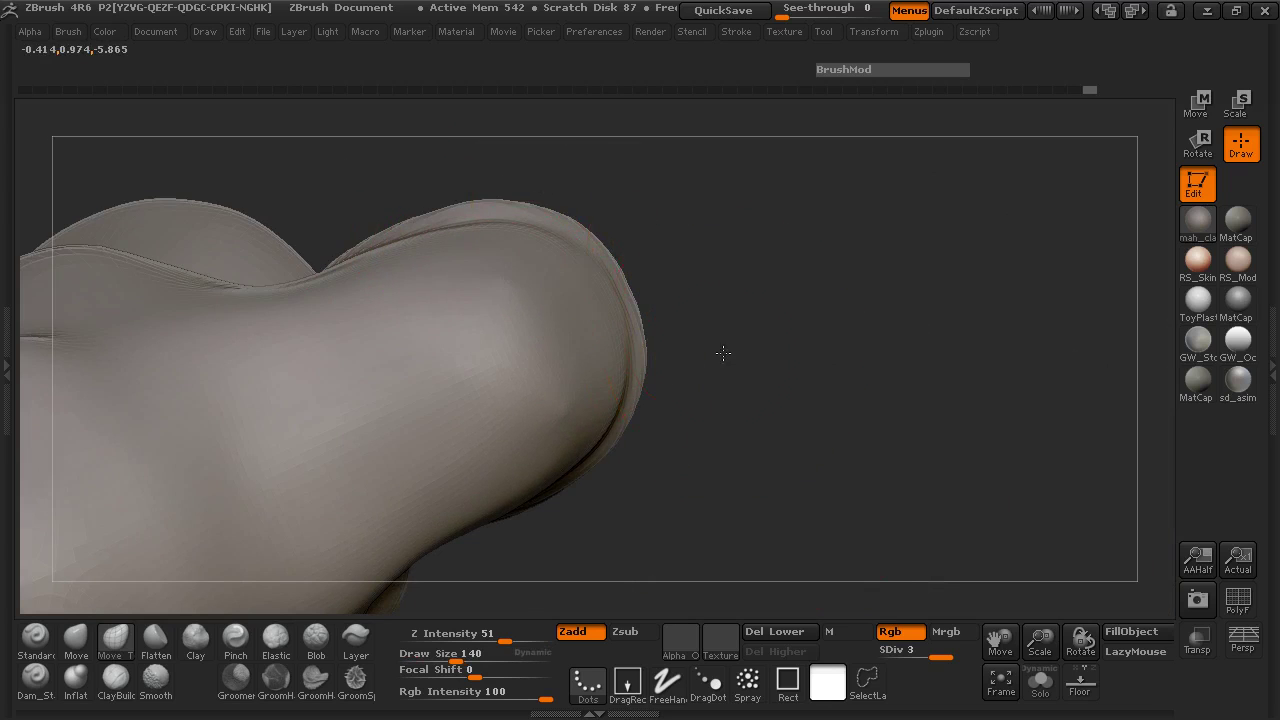
{"action": "left_click_drag", "start_coordinate": [726, 353], "coordinate": [480, 289]}
{"action": "key", "text": "space"}
{"action": "key", "text": "shift"}
{"action": "mouse_move", "coordinate": [760, 250]}
{"action": "left_mouse_down"}
{"action": "mouse_move", "coordinate": [823, 237]}
{"action": "mouse_move", "coordinate": [743, 343]}
{"action": "mouse_move", "coordinate": [809, 346]}
{"action": "mouse_move", "coordinate": [829, 414]}
{"action": "mouse_move", "coordinate": [780, 370]}
{"action": "left_mouse_up"}
{"action": "key", "text": "space"}
{"action": "left_click_drag", "start_coordinate": [595, 338], "coordinate": [614, 338]}
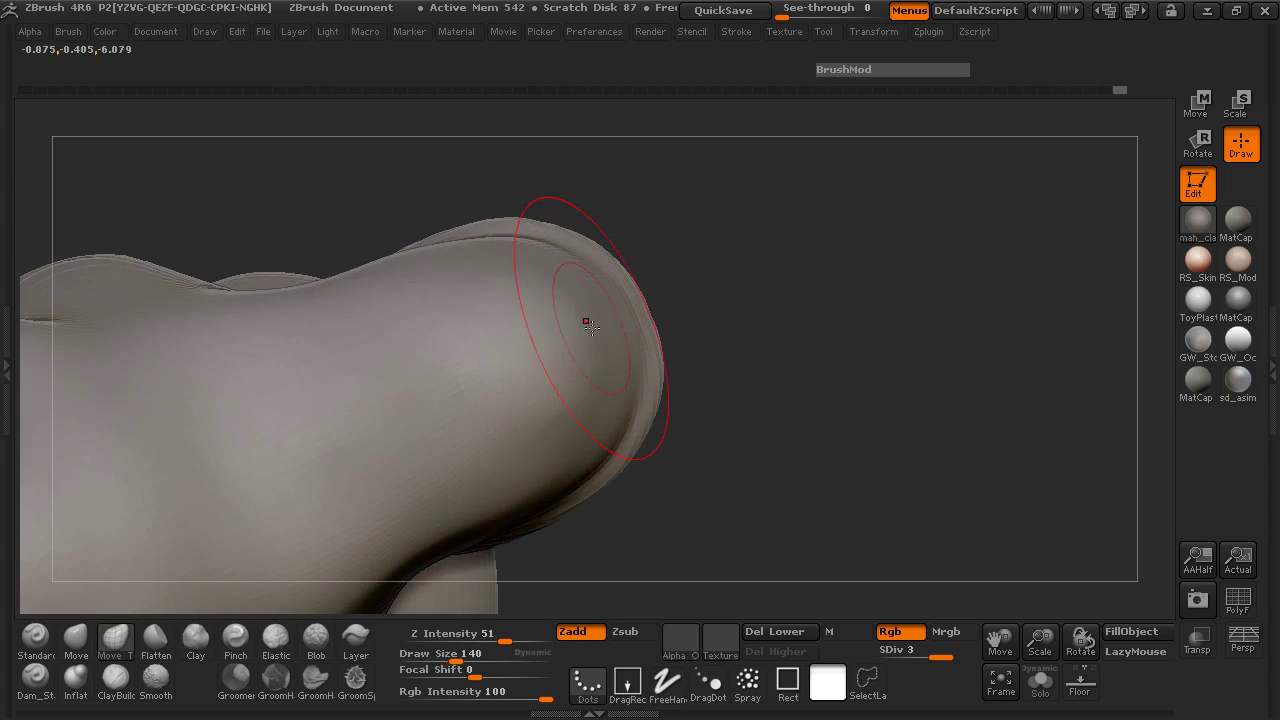
{"action": "left_click_drag", "start_coordinate": [737, 347], "coordinate": [220, 428]}
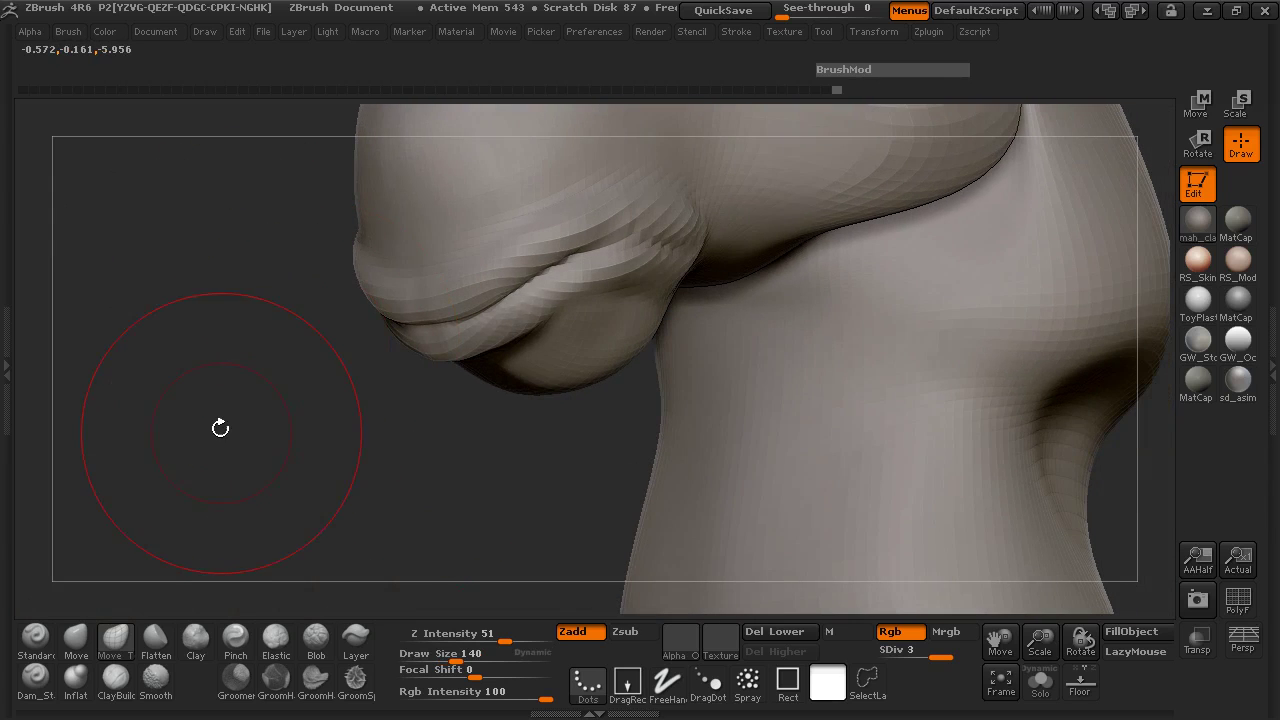
Step: Choose the Dam_Standard brush, set Draw Size to 49 and cut along the mouth line at Z Intensity 8
{"action": "left_click", "coordinate": [36, 681]}
{"action": "mouse_move", "coordinate": [223, 516]}
{"action": "left_mouse_down"}
{"action": "mouse_move", "coordinate": [260, 323]}
{"action": "mouse_move", "coordinate": [298, 475]}
{"action": "left_mouse_up"}
{"action": "key", "text": "space"}
{"action": "left_click_drag", "start_coordinate": [477, 390], "coordinate": [473, 390]}
{"action": "right_click_drag", "start_coordinate": [459, 392], "coordinate": [549, 391], "text": "ctrl"}
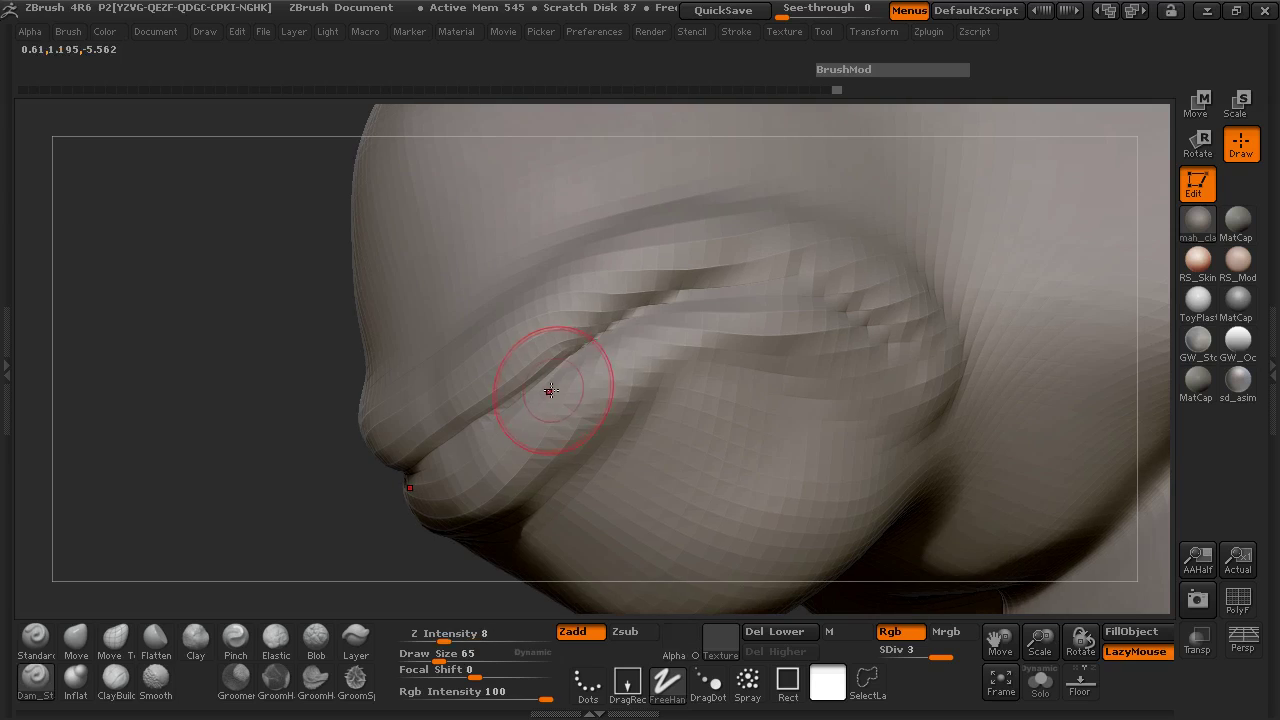
{"action": "key", "text": "space"}
{"action": "left_click_drag", "start_coordinate": [549, 389], "coordinate": [534, 387]}
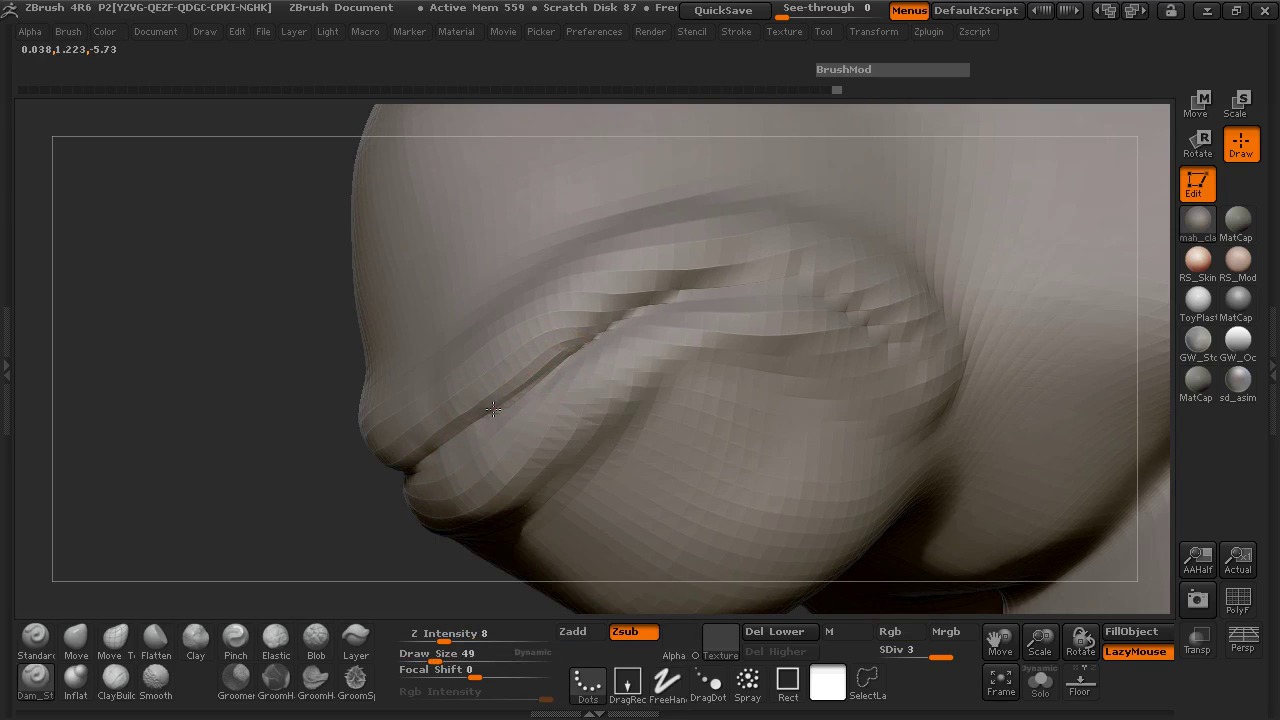
Step: Raise the Dam_Standard brush's Z Intensity to 16 and deepen the mouth line from the front to both corners
{"action": "left_click", "coordinate": [458, 636]}
{"action": "left_click_drag", "start_coordinate": [262, 495], "coordinate": [277, 477]}
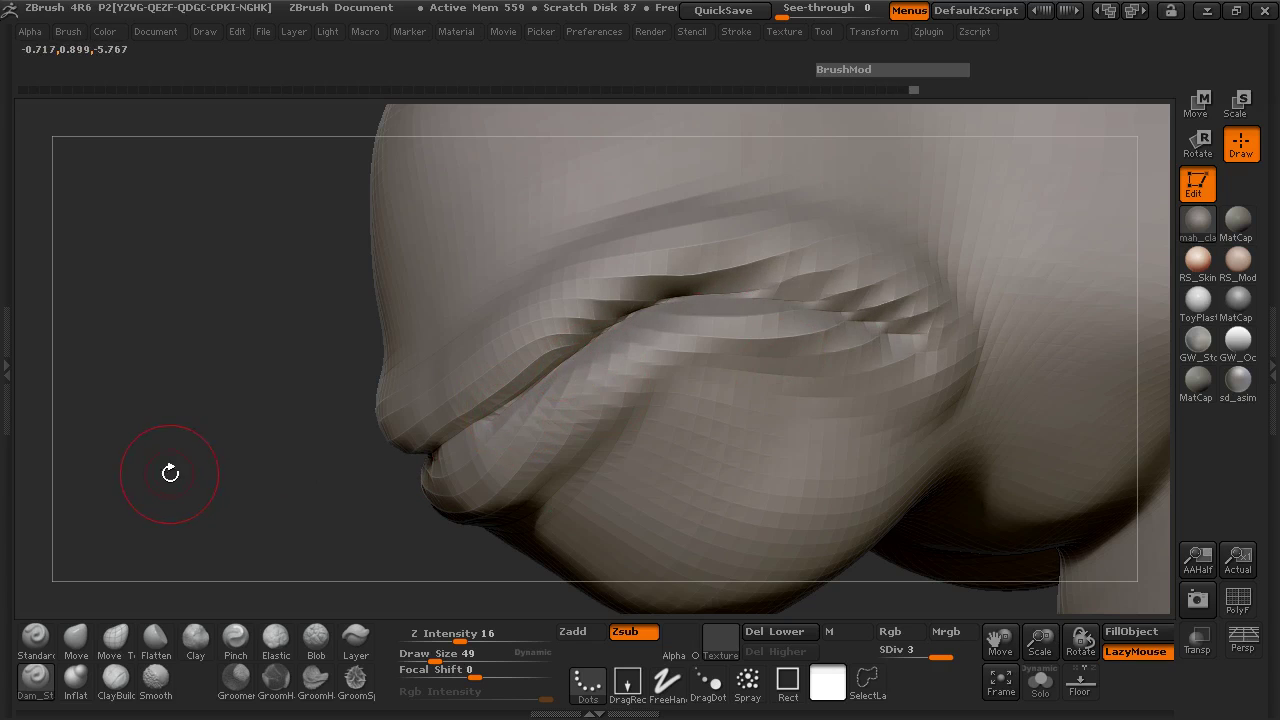
{"action": "left_click_drag", "start_coordinate": [173, 470], "coordinate": [406, 441]}
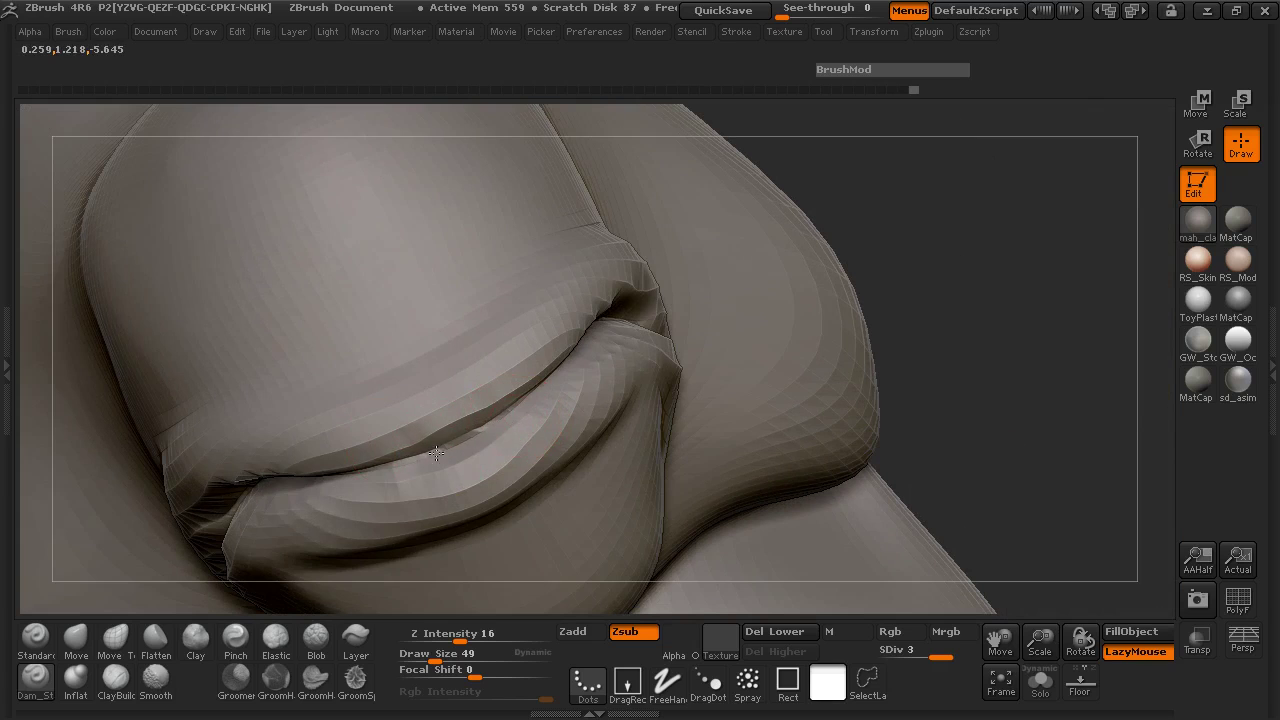
{"action": "mouse_move", "coordinate": [945, 370]}
{"action": "left_mouse_down"}
{"action": "mouse_move", "coordinate": [857, 409]}
{"action": "mouse_move", "coordinate": [720, 429]}
{"action": "mouse_move", "coordinate": [820, 391]}
{"action": "mouse_move", "coordinate": [620, 332]}
{"action": "left_mouse_up"}
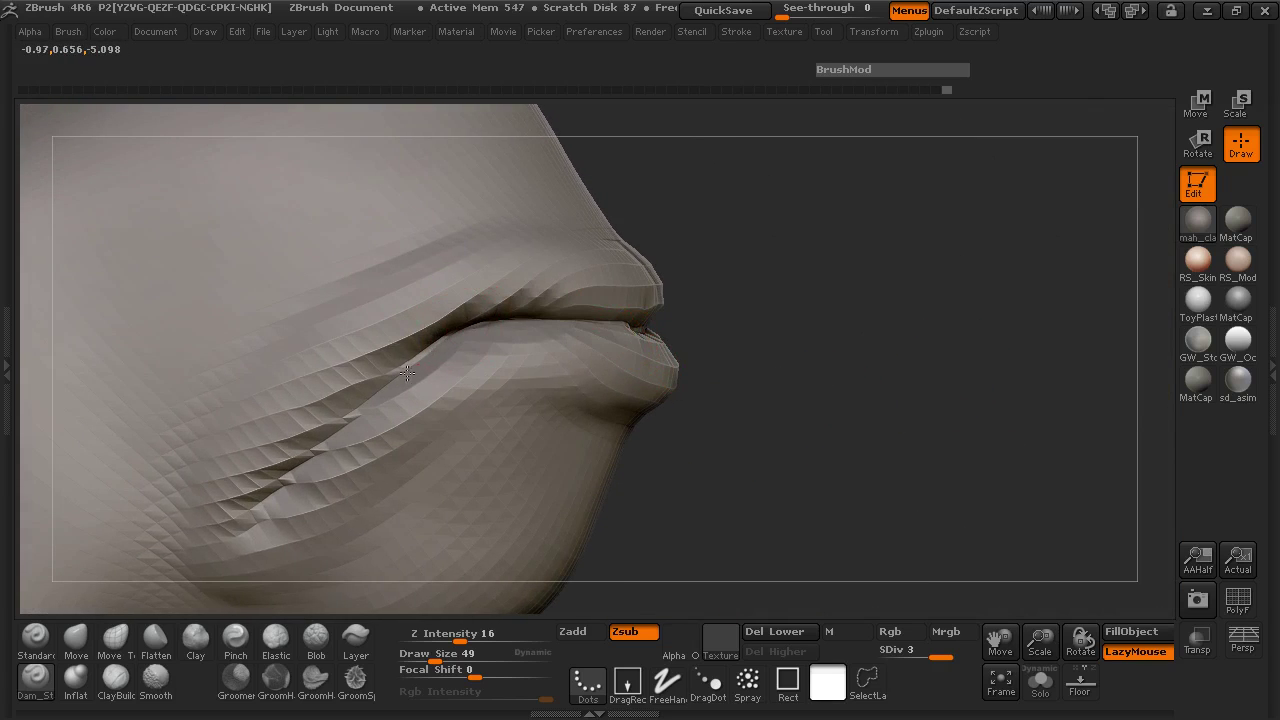
Step: Choose the Pinch brush with Z Intensity 5 and Draw Size 106 and sharpen the crease between the lips
{"action": "mouse_move", "coordinate": [833, 364]}
{"action": "left_mouse_down"}
{"action": "mouse_move", "coordinate": [740, 397]}
{"action": "mouse_move", "coordinate": [160, 377]}
{"action": "mouse_move", "coordinate": [143, 389]}
{"action": "mouse_move", "coordinate": [188, 435]}
{"action": "left_mouse_up"}
{"action": "left_click", "coordinate": [224, 649]}
{"action": "left_click_drag", "start_coordinate": [240, 490], "coordinate": [270, 448]}
{"action": "key", "text": "space"}
{"action": "left_click_drag", "start_coordinate": [423, 326], "coordinate": [452, 326]}
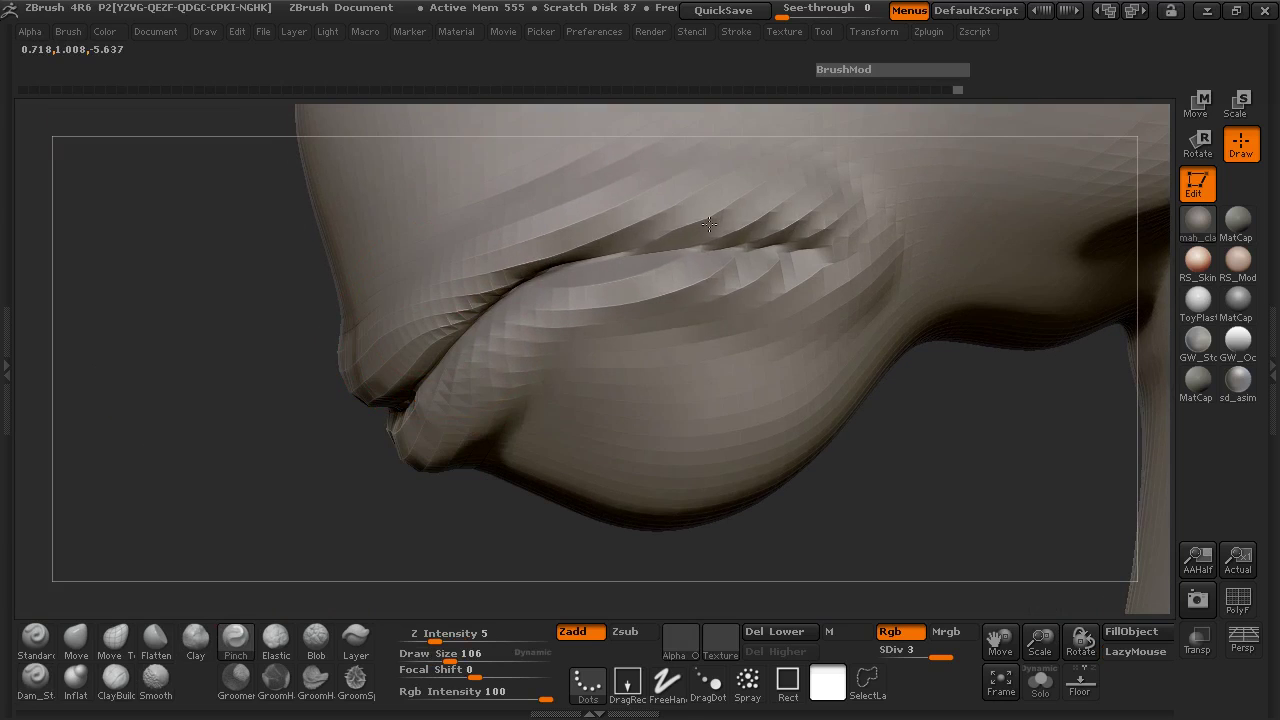
{"action": "mouse_move", "coordinate": [232, 414]}
{"action": "left_mouse_down"}
{"action": "mouse_move", "coordinate": [183, 423]}
{"action": "mouse_move", "coordinate": [130, 395]}
{"action": "left_mouse_up"}
{"action": "mouse_move", "coordinate": [372, 372]}
{"action": "left_mouse_down"}
{"action": "mouse_move", "coordinate": [325, 405]}
{"action": "mouse_move", "coordinate": [373, 407]}
{"action": "left_mouse_up"}
Step: Subdivide the head to level 4 and step back down to subdivision level 3
{"action": "right_click_drag", "start_coordinate": [663, 436], "coordinate": [171, 463], "text": "ctrl"}
{"action": "left_click_drag", "start_coordinate": [171, 463], "coordinate": [251, 446], "text": "shift"}
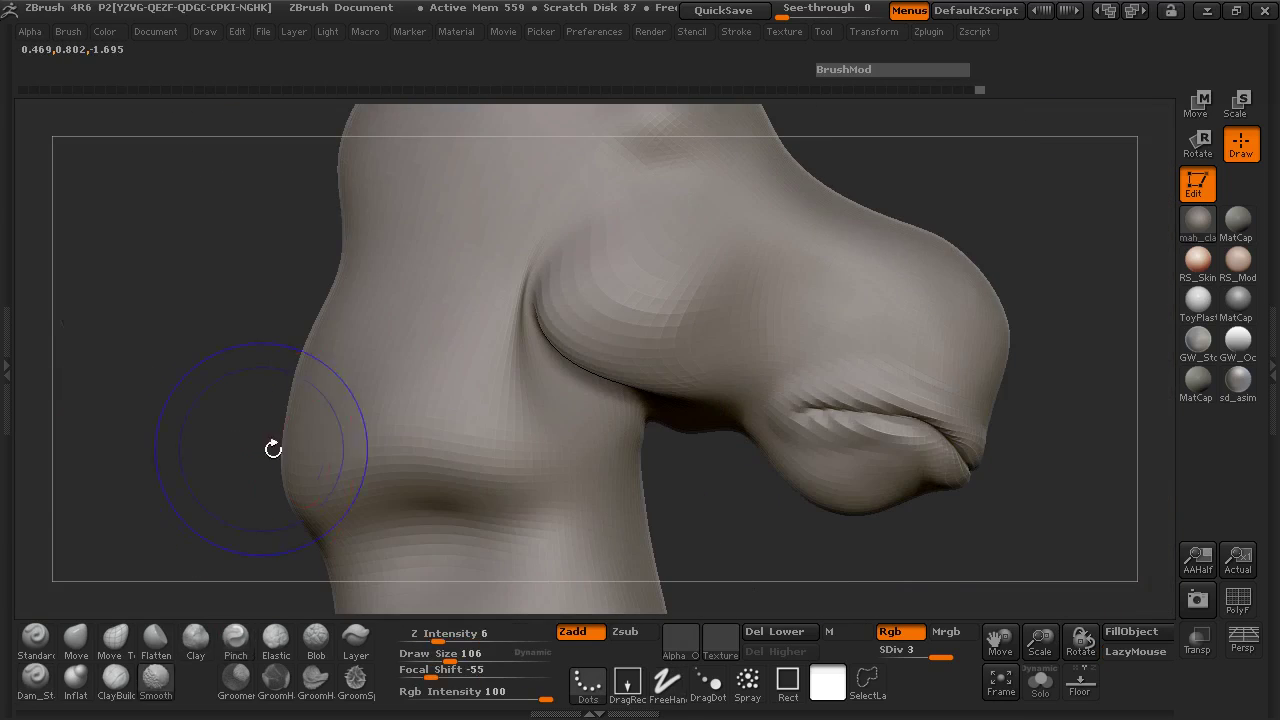
{"action": "key", "text": "ctrl+d"}
{"action": "left_click_drag", "start_coordinate": [949, 534], "coordinate": [815, 530]}
{"action": "key", "text": "shift+d"}
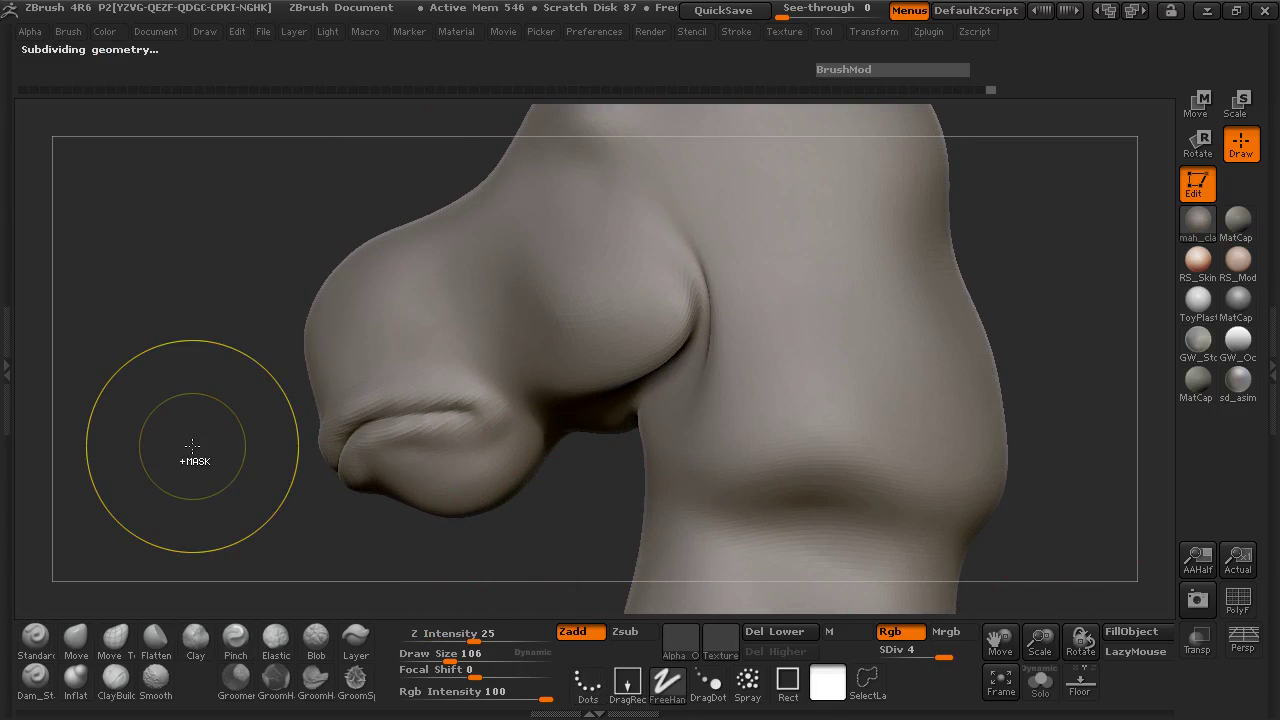
{"action": "mouse_move", "coordinate": [166, 457]}
{"action": "left_mouse_down"}
{"action": "mouse_move", "coordinate": [243, 420]}
{"action": "mouse_move", "coordinate": [213, 511]}
{"action": "left_mouse_up"}
Step: Choose the Inflat brush with Z Intensity 5 and Draw Size 65 and puff up the front of the upper lip
{"action": "left_click", "coordinate": [78, 682]}
{"action": "left_click_drag", "start_coordinate": [556, 480], "coordinate": [610, 494], "text": "alt"}
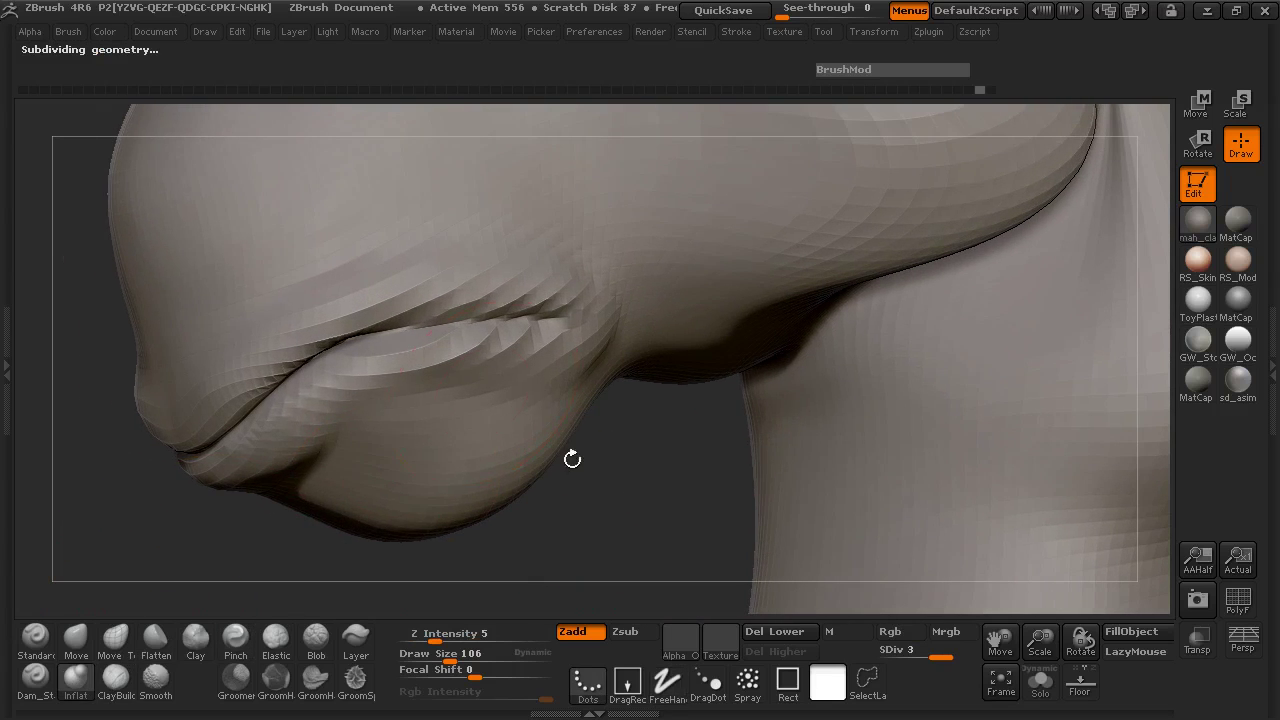
{"action": "key", "text": "space"}
{"action": "left_click_drag", "start_coordinate": [359, 319], "coordinate": [354, 318]}
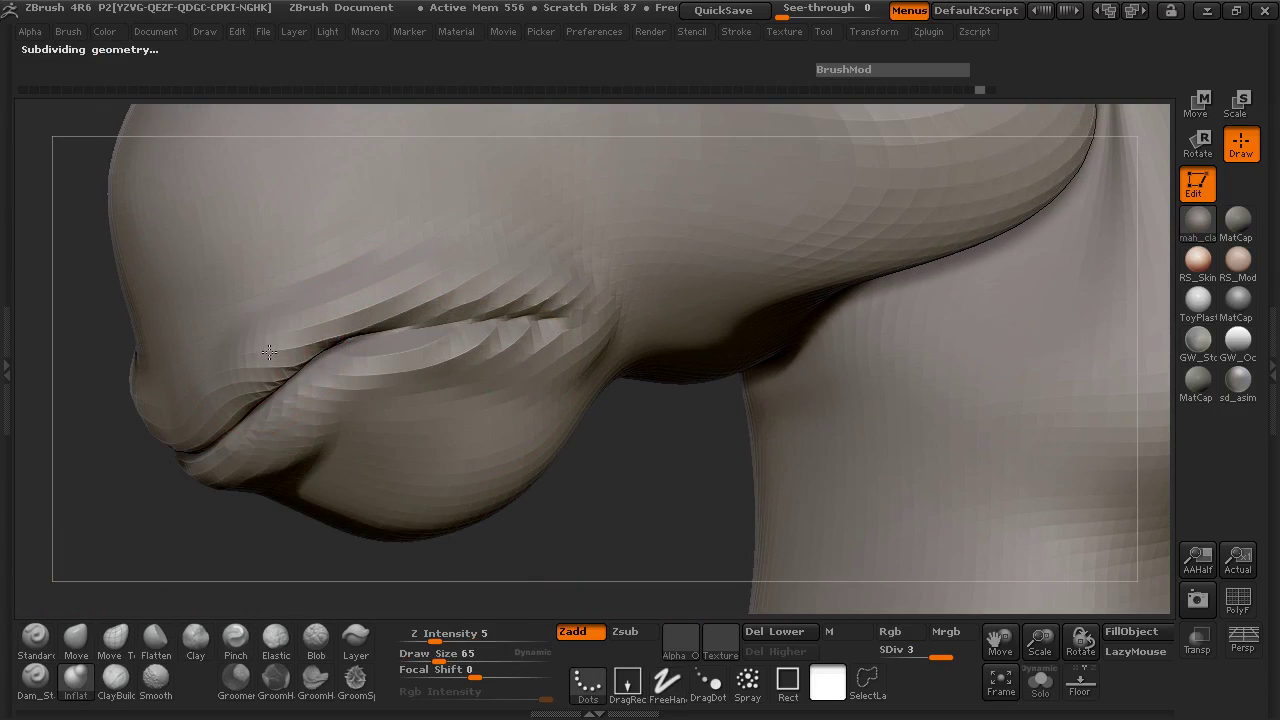
{"action": "mouse_move", "coordinate": [70, 505]}
{"action": "left_mouse_down"}
{"action": "mouse_move", "coordinate": [154, 491]}
{"action": "mouse_move", "coordinate": [286, 437]}
{"action": "left_mouse_up"}
{"action": "left_click_drag", "start_coordinate": [646, 411], "coordinate": [590, 405]}
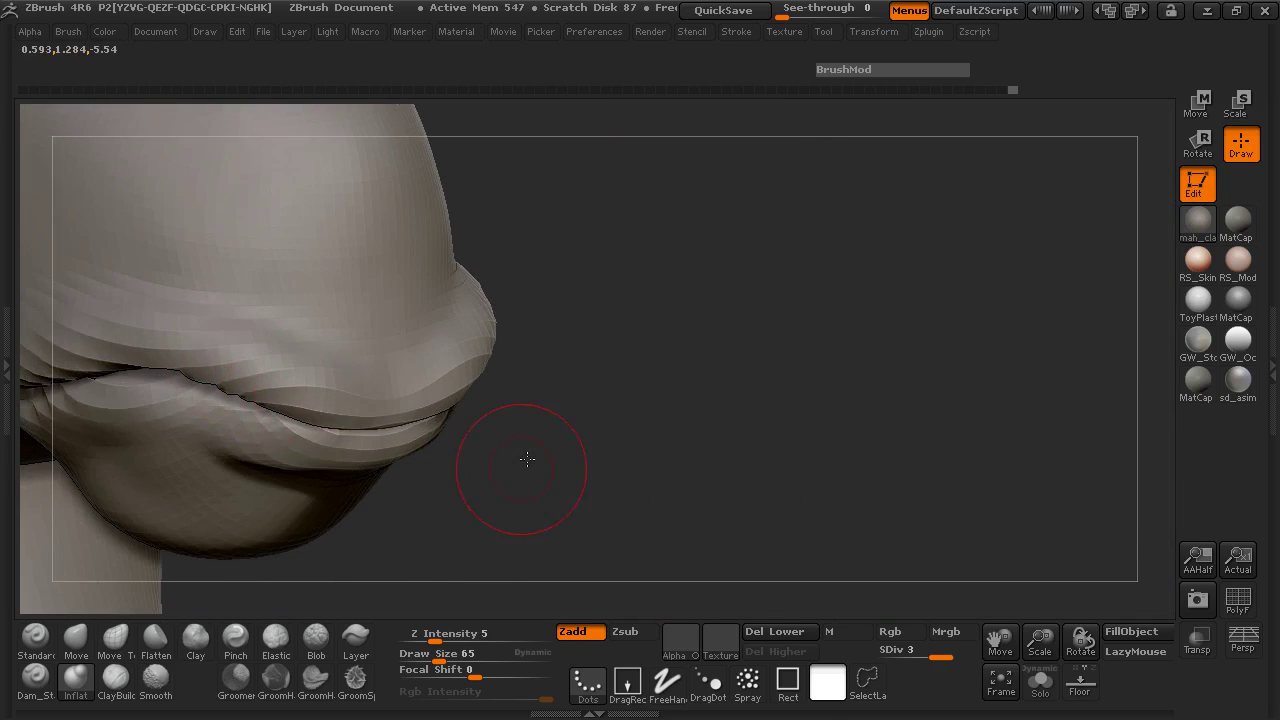
Step: Set the Inflat brush's Draw Size to 58 and thicken the lower lip and the folds around the mouth corner
{"action": "mouse_move", "coordinate": [529, 457]}
{"action": "left_mouse_down"}
{"action": "mouse_move", "coordinate": [851, 363]}
{"action": "mouse_move", "coordinate": [340, 345]}
{"action": "mouse_move", "coordinate": [300, 362]}
{"action": "left_mouse_up"}
{"action": "key", "text": "space"}
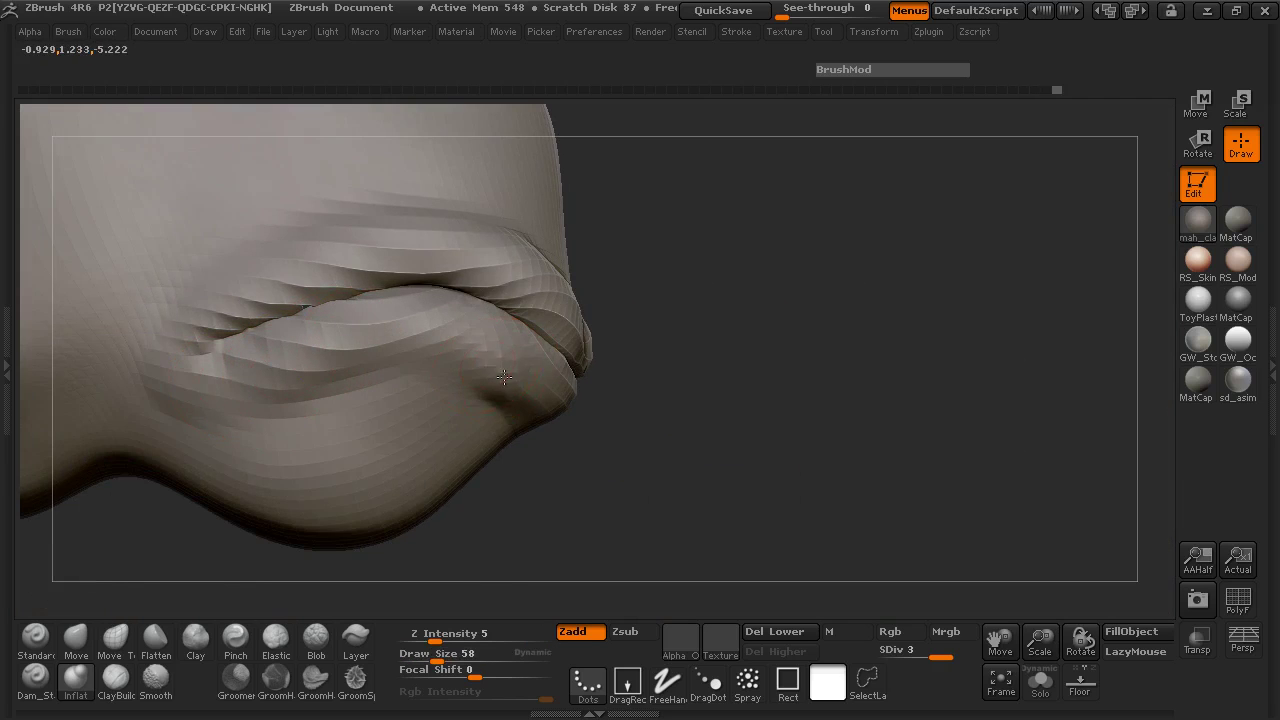
{"action": "mouse_move", "coordinate": [630, 413]}
{"action": "left_mouse_down"}
{"action": "mouse_move", "coordinate": [740, 425]}
{"action": "mouse_move", "coordinate": [686, 437]}
{"action": "mouse_move", "coordinate": [350, 404]}
{"action": "left_mouse_up"}
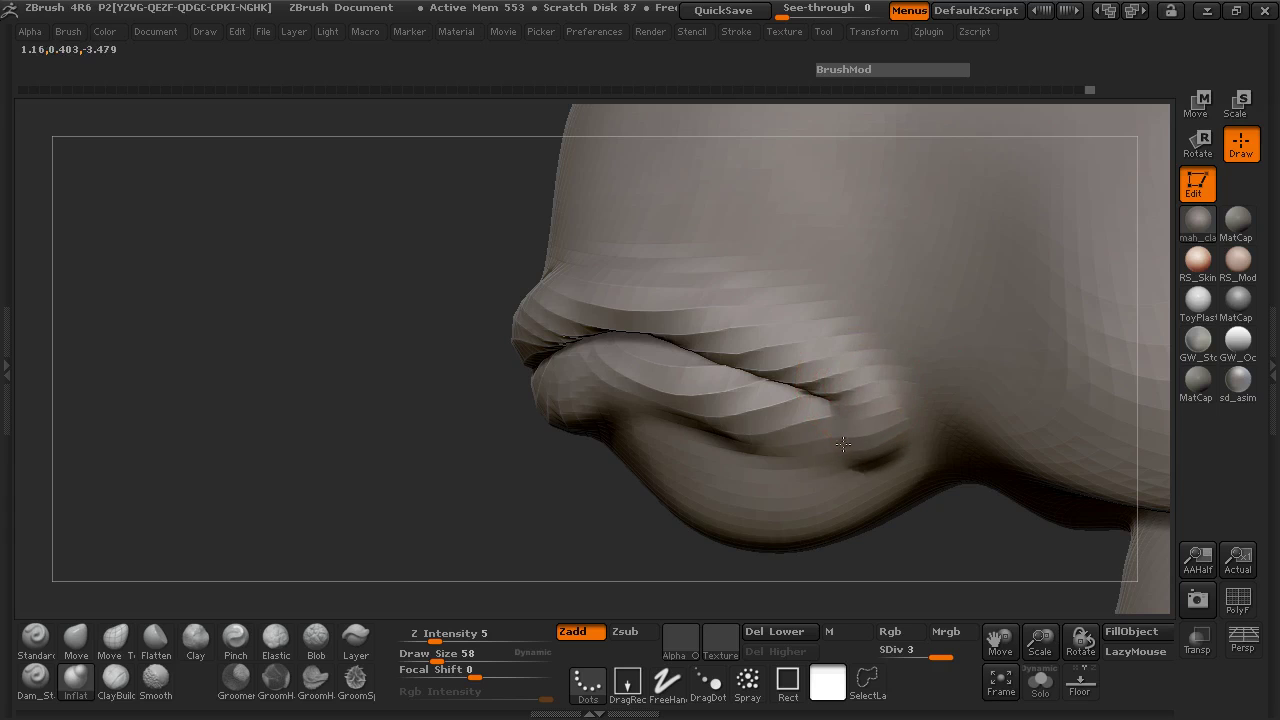
{"action": "left_click_drag", "start_coordinate": [845, 451], "coordinate": [868, 398]}
{"action": "left_click_drag", "start_coordinate": [548, 452], "coordinate": [723, 378]}
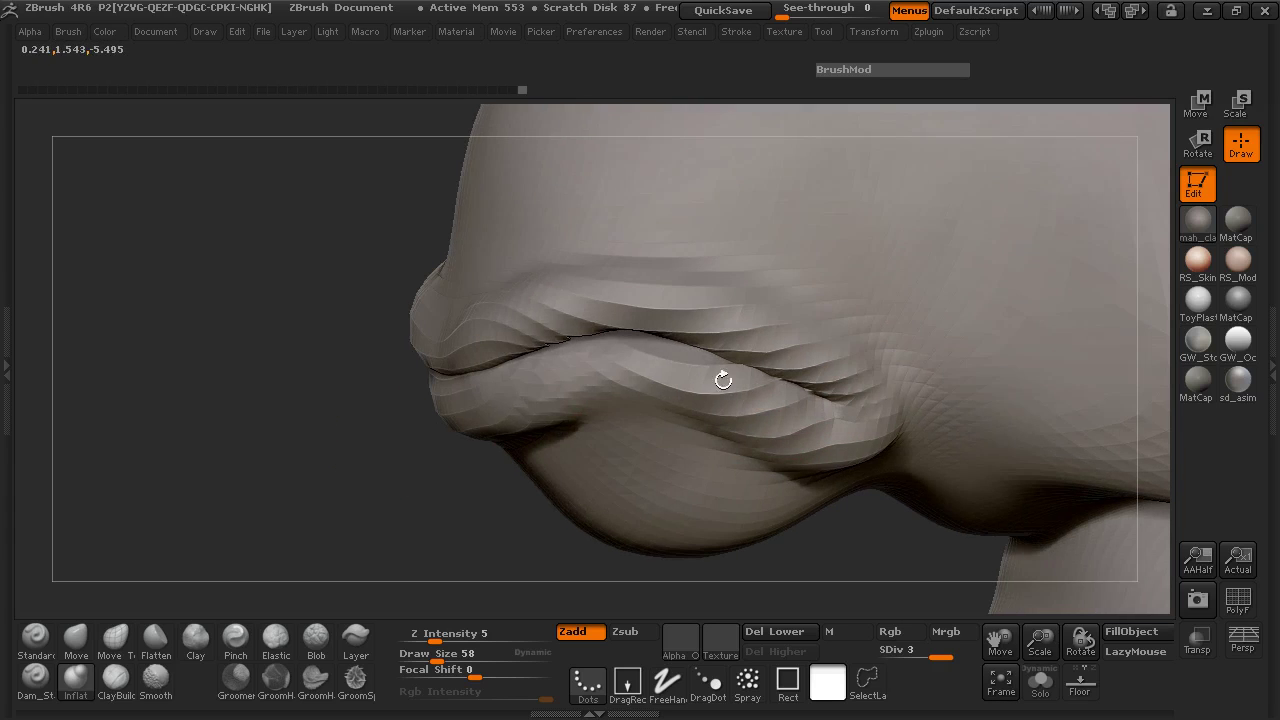
{"action": "left_click_drag", "start_coordinate": [911, 300], "coordinate": [892, 342], "text": "shift"}
Step: Open the Indian Rhino folder in LightBox and look through the rhino reference images
{"action": "right_click_drag", "start_coordinate": [180, 340], "coordinate": [385, 355]}
{"action": "mouse_move", "coordinate": [155, 409]}
{"action": "right_mouse_down"}
{"action": "mouse_move", "coordinate": [551, 411]}
{"action": "mouse_move", "coordinate": [960, 551]}
{"action": "mouse_move", "coordinate": [780, 546]}
{"action": "mouse_move", "coordinate": [590, 474]}
{"action": "right_mouse_up"}
{"action": "right_click_drag", "start_coordinate": [418, 432], "coordinate": [394, 450]}
{"action": "mouse_move", "coordinate": [394, 451]}
{"action": "left_mouse_down"}
{"action": "mouse_move", "coordinate": [386, 283]}
{"action": "mouse_move", "coordinate": [423, 451]}
{"action": "mouse_move", "coordinate": [446, 454]}
{"action": "mouse_move", "coordinate": [400, 417]}
{"action": "mouse_move", "coordinate": [377, 543]}
{"action": "mouse_move", "coordinate": [334, 543]}
{"action": "mouse_move", "coordinate": [331, 461]}
{"action": "left_mouse_up"}
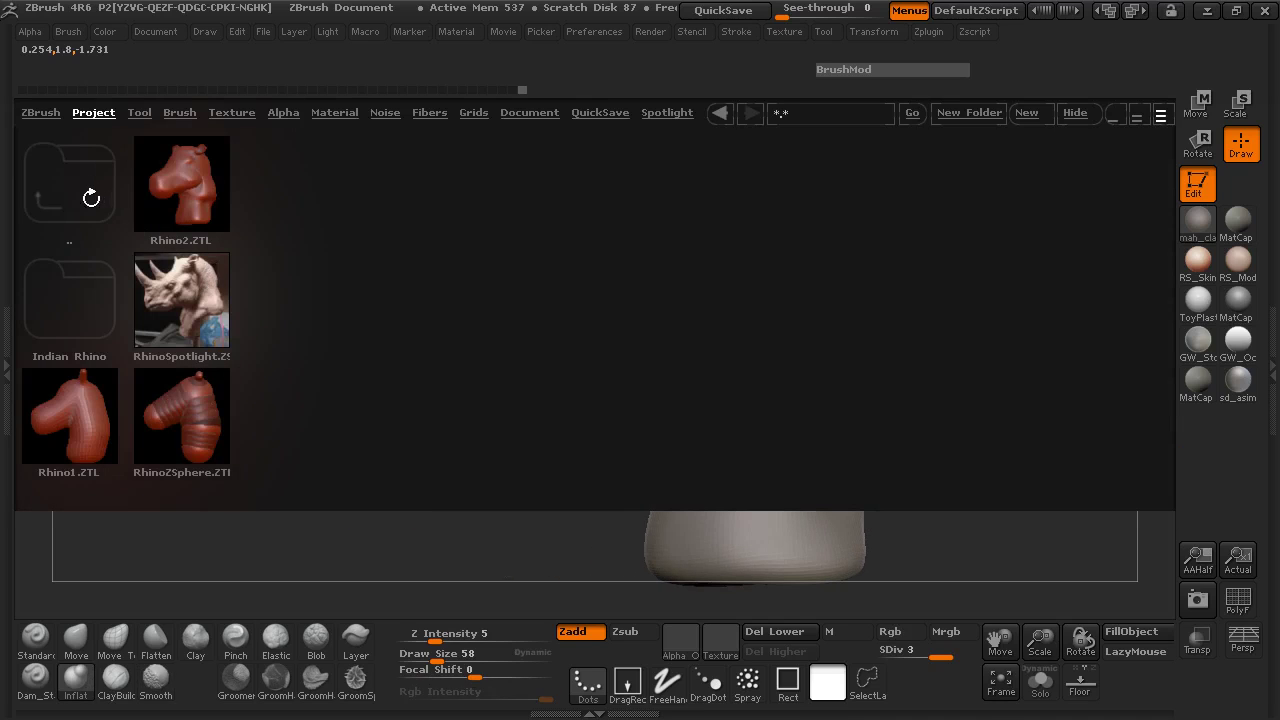
{"action": "double_click", "coordinate": [96, 303]}
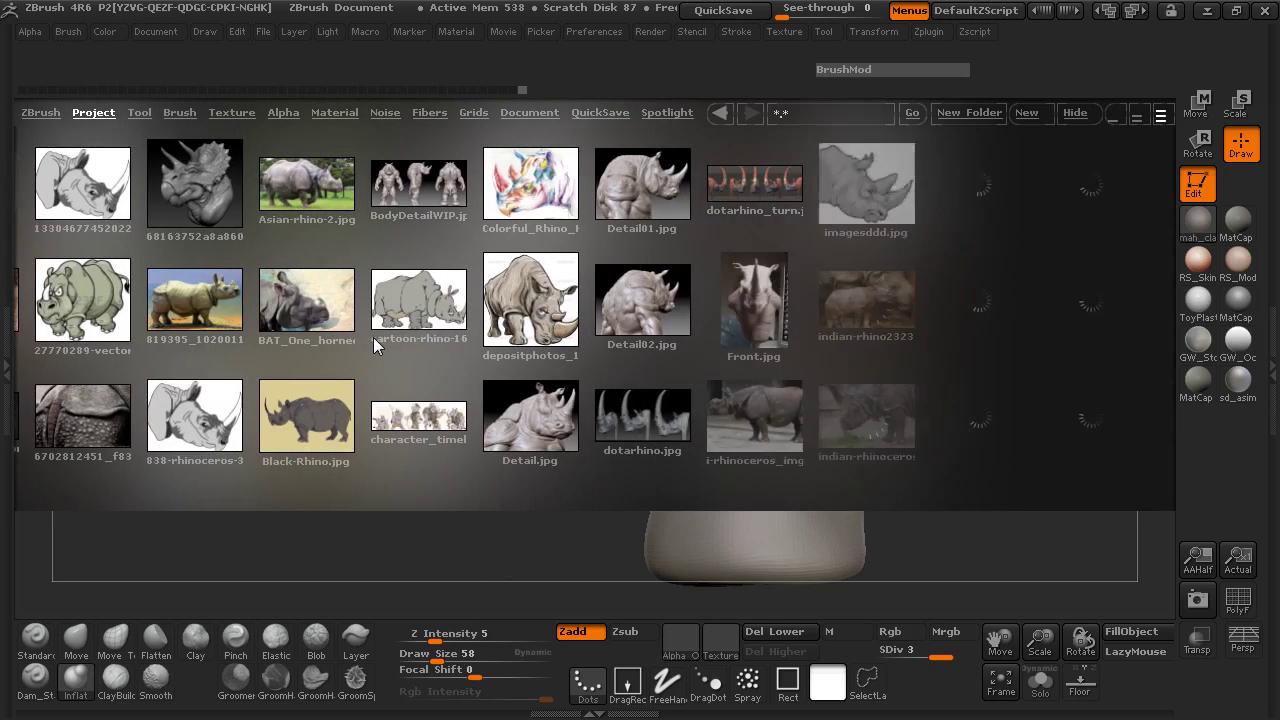
{"action": "left_click_drag", "start_coordinate": [372, 337], "coordinate": [263, 350]}
{"action": "left_click_drag", "start_coordinate": [826, 308], "coordinate": [983, 315]}
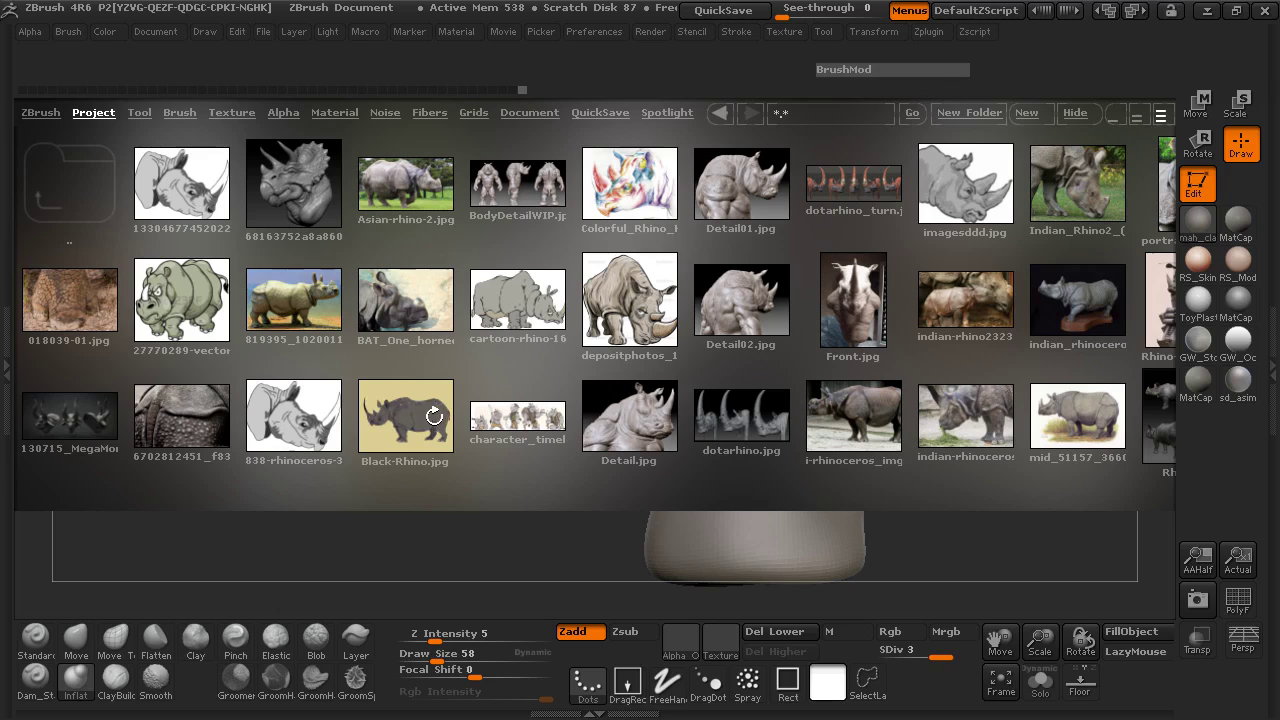
{"action": "scroll", "coordinate": [380, 290], "scroll_direction": "down", "scroll_amount": 2}
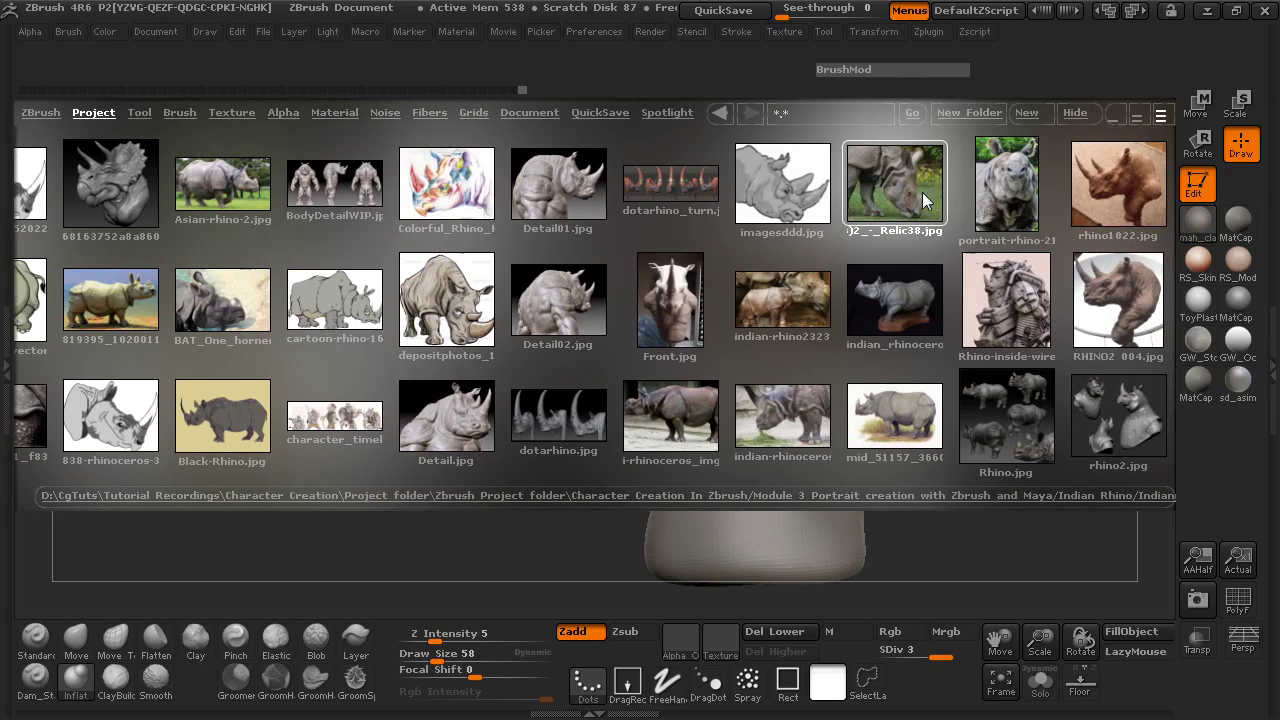
Step: Import the LightBox photo of the grazing Indian rhino, Relic38.jpg, as a texture and place it in Spotlight
{"action": "left_click", "coordinate": [8, 372]}
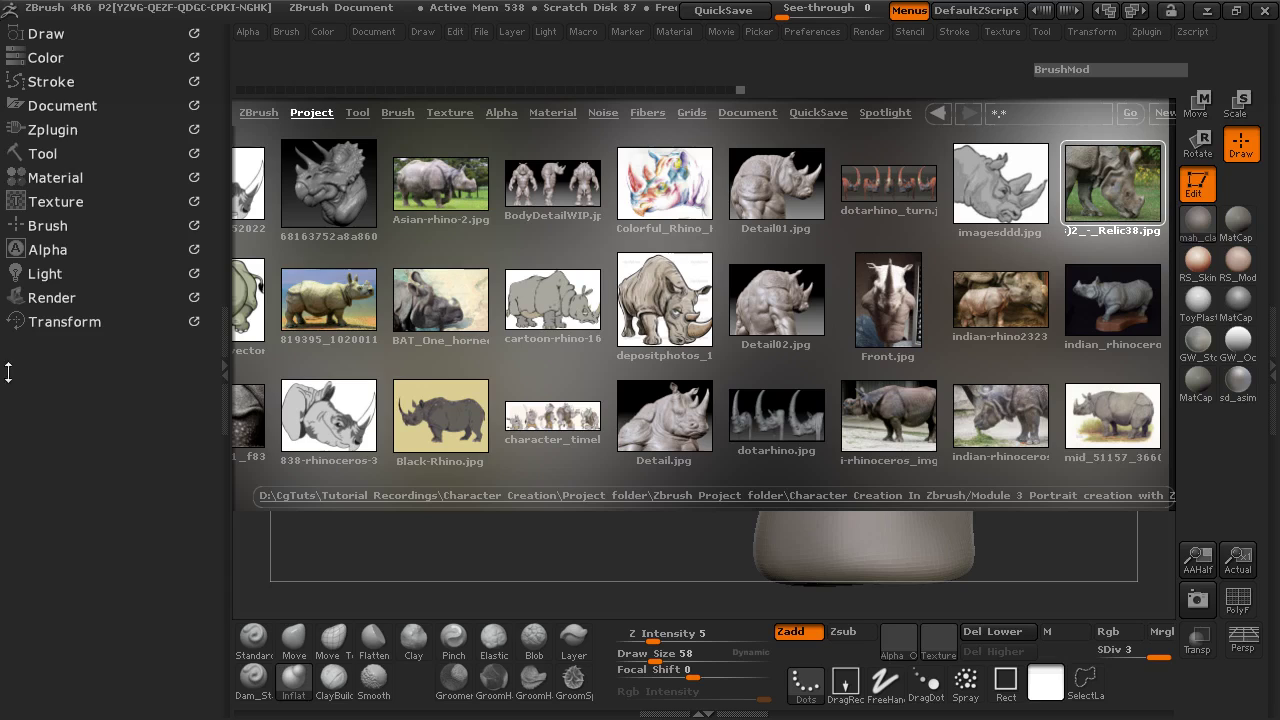
{"action": "left_click", "coordinate": [64, 202]}
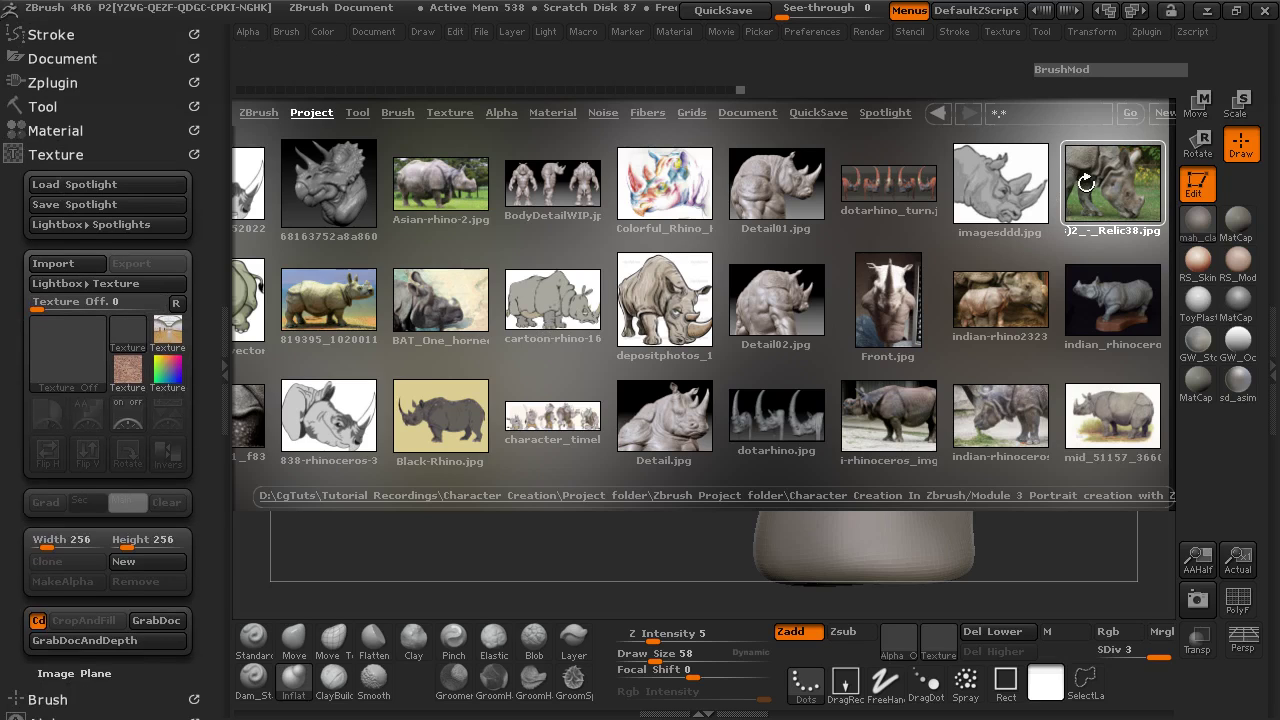
{"action": "double_click", "coordinate": [1107, 187]}
{"action": "left_click", "coordinate": [163, 466]}
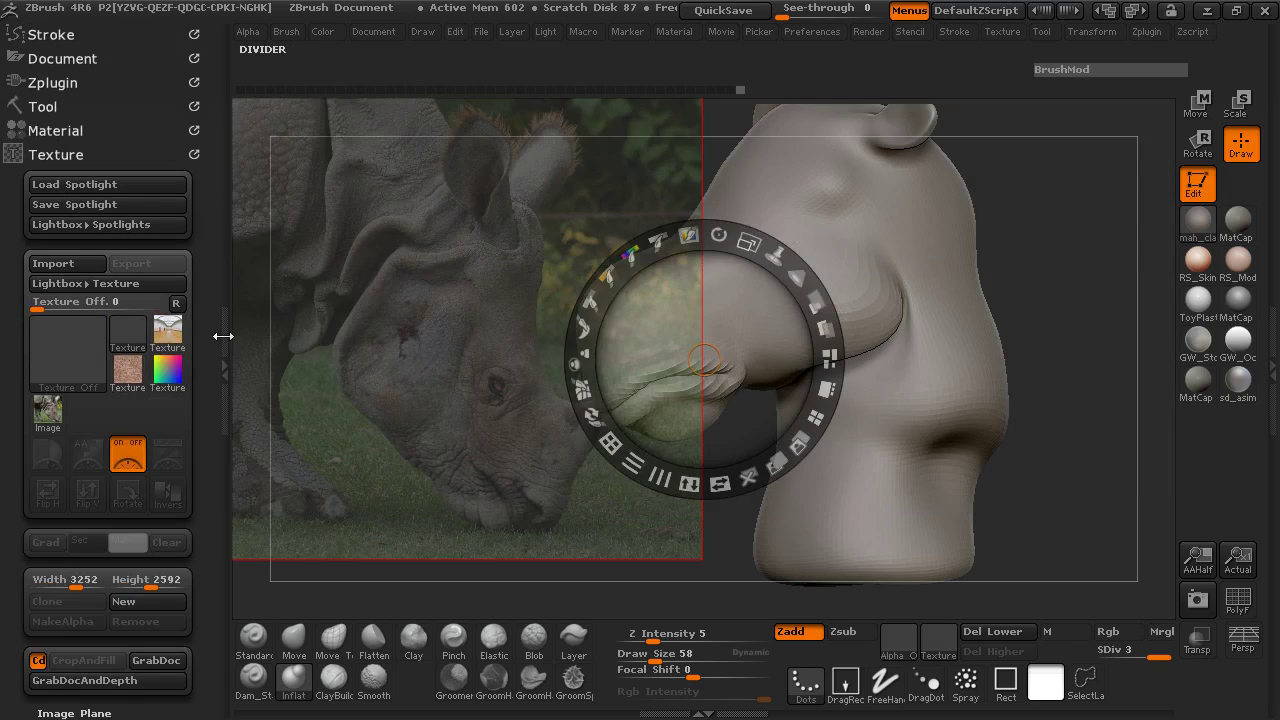
{"action": "left_click", "coordinate": [222, 336]}
{"action": "left_click_drag", "start_coordinate": [687, 330], "coordinate": [588, 412]}
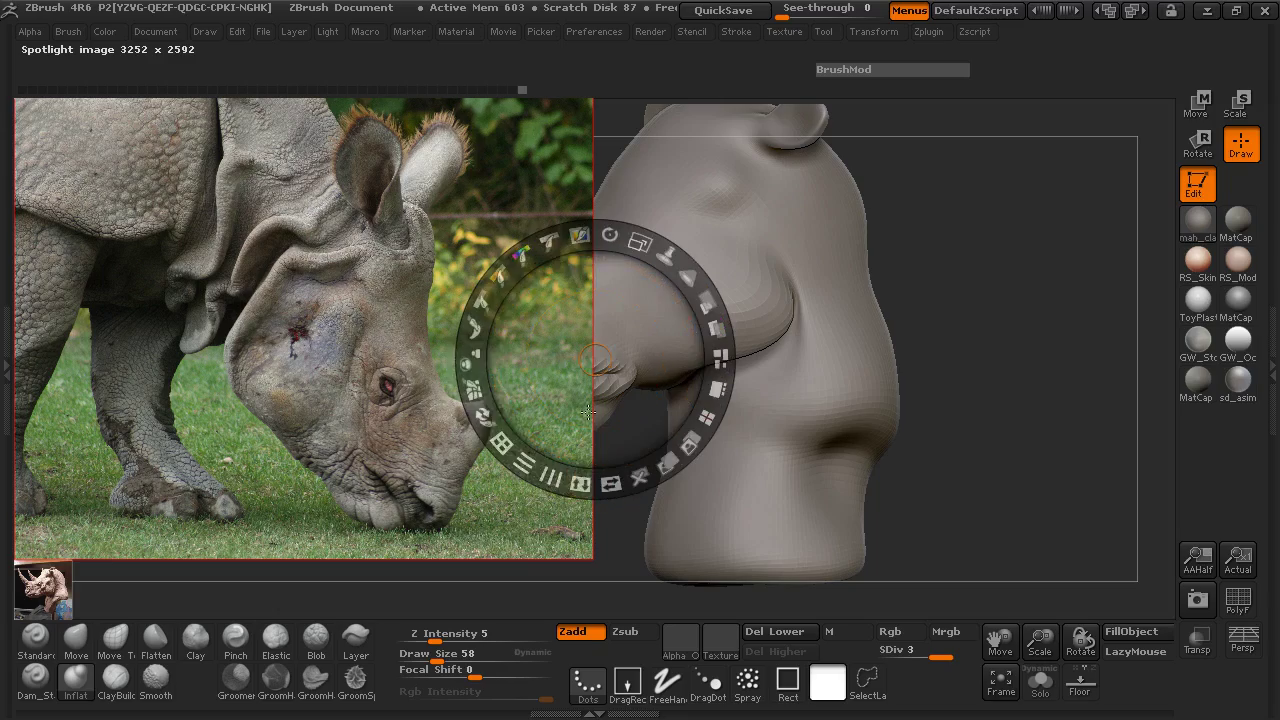
Step: Enlarge the rhino photo in Spotlight, study its lips and mouth folds, and close Spotlight to return to the sculpt
{"action": "left_click_drag", "start_coordinate": [600, 367], "coordinate": [585, 401]}
{"action": "left_click_drag", "start_coordinate": [600, 304], "coordinate": [912, 384]}
{"action": "left_click_drag", "start_coordinate": [582, 493], "coordinate": [671, 308]}
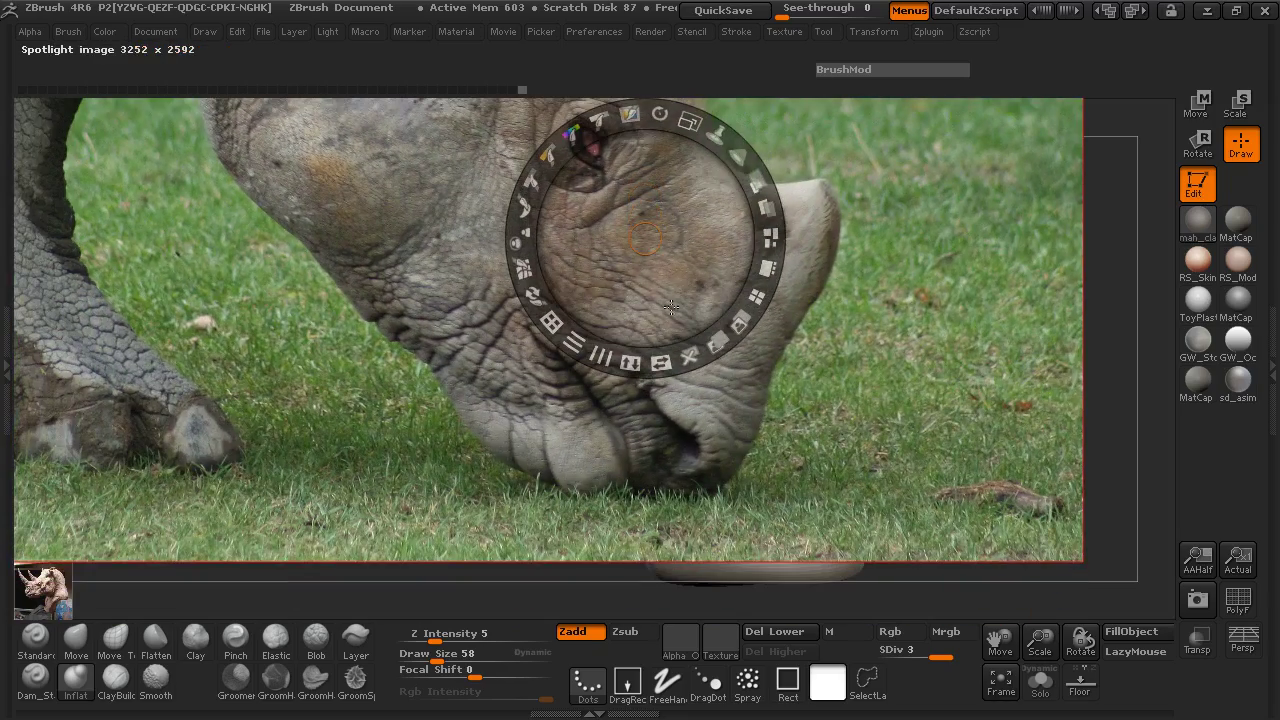
{"action": "left_click_drag", "start_coordinate": [621, 246], "coordinate": [1042, 292]}
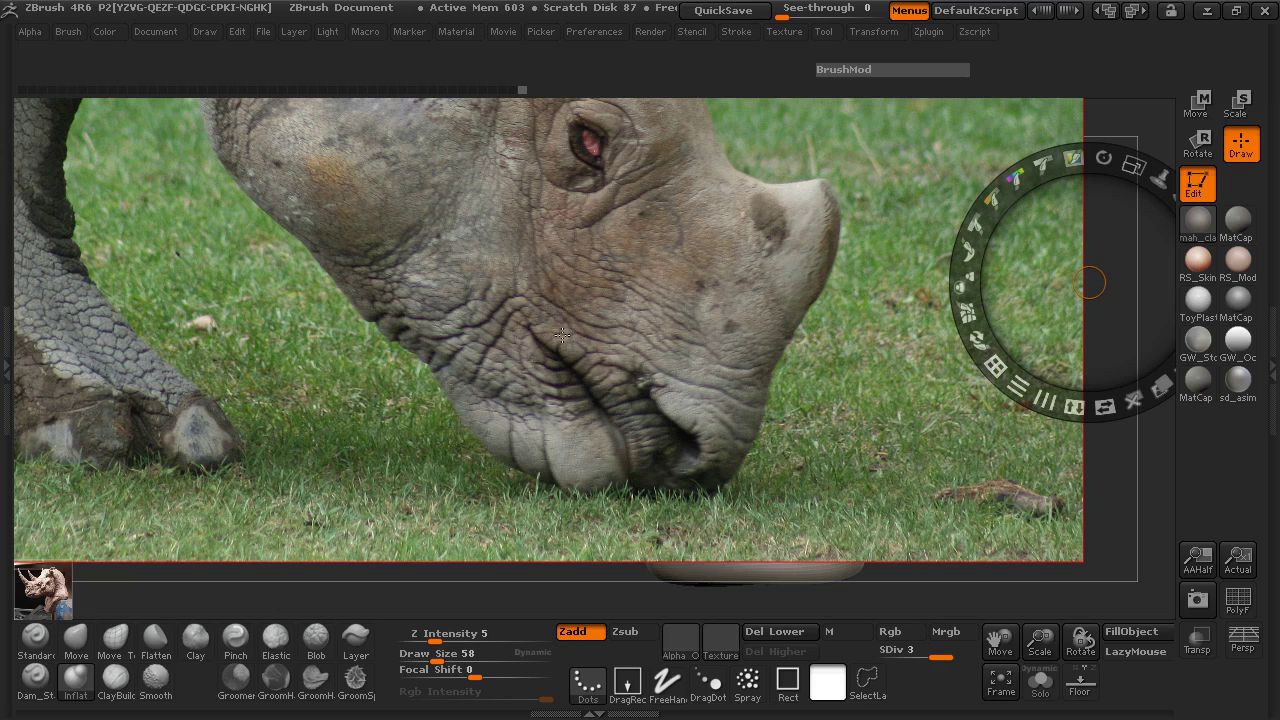
{"action": "left_click_drag", "start_coordinate": [1090, 283], "coordinate": [245, 305]}
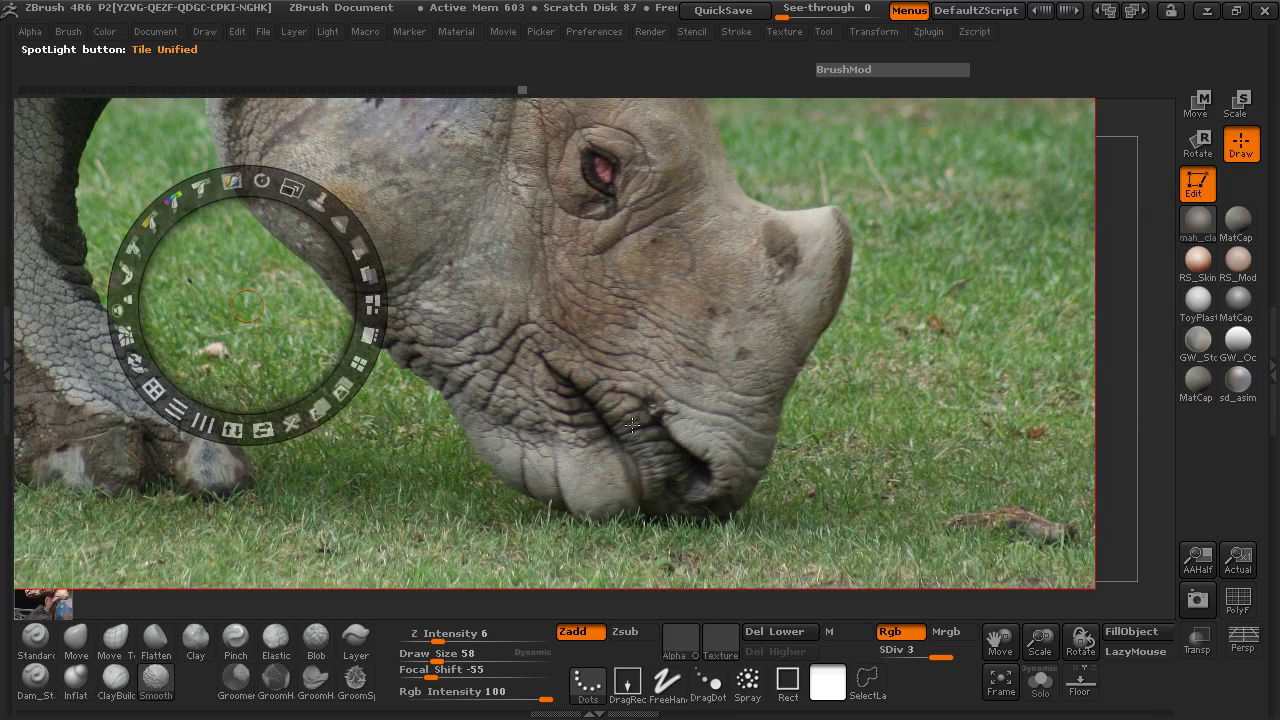
{"action": "key", "text": "shift+z"}
Step: Set the Inflat brush to Draw Size 49 and Z Intensity 3 and puff up the lips along the mouth line
{"action": "left_click_drag", "start_coordinate": [1005, 424], "coordinate": [911, 417]}
{"action": "mouse_move", "coordinate": [260, 440]}
{"action": "left_mouse_down"}
{"action": "mouse_move", "coordinate": [339, 444]}
{"action": "mouse_move", "coordinate": [463, 371]}
{"action": "mouse_move", "coordinate": [632, 365]}
{"action": "left_mouse_up"}
{"action": "mouse_move", "coordinate": [687, 424]}
{"action": "left_mouse_down", "text": "shift"}
{"action": "mouse_move", "coordinate": [733, 439]}
{"action": "mouse_move", "coordinate": [908, 443]}
{"action": "mouse_move", "coordinate": [406, 449]}
{"action": "mouse_move", "coordinate": [150, 606]}
{"action": "left_mouse_up", "text": "shift"}
{"action": "key", "text": "space"}
{"action": "mouse_move", "coordinate": [605, 306]}
{"action": "left_mouse_down"}
{"action": "mouse_move", "coordinate": [590, 345]}
{"action": "mouse_move", "coordinate": [509, 380]}
{"action": "left_mouse_up"}
{"action": "key", "text": "ctrl+z"}
{"action": "left_click", "coordinate": [488, 634]}
{"action": "type", "text": "3"}
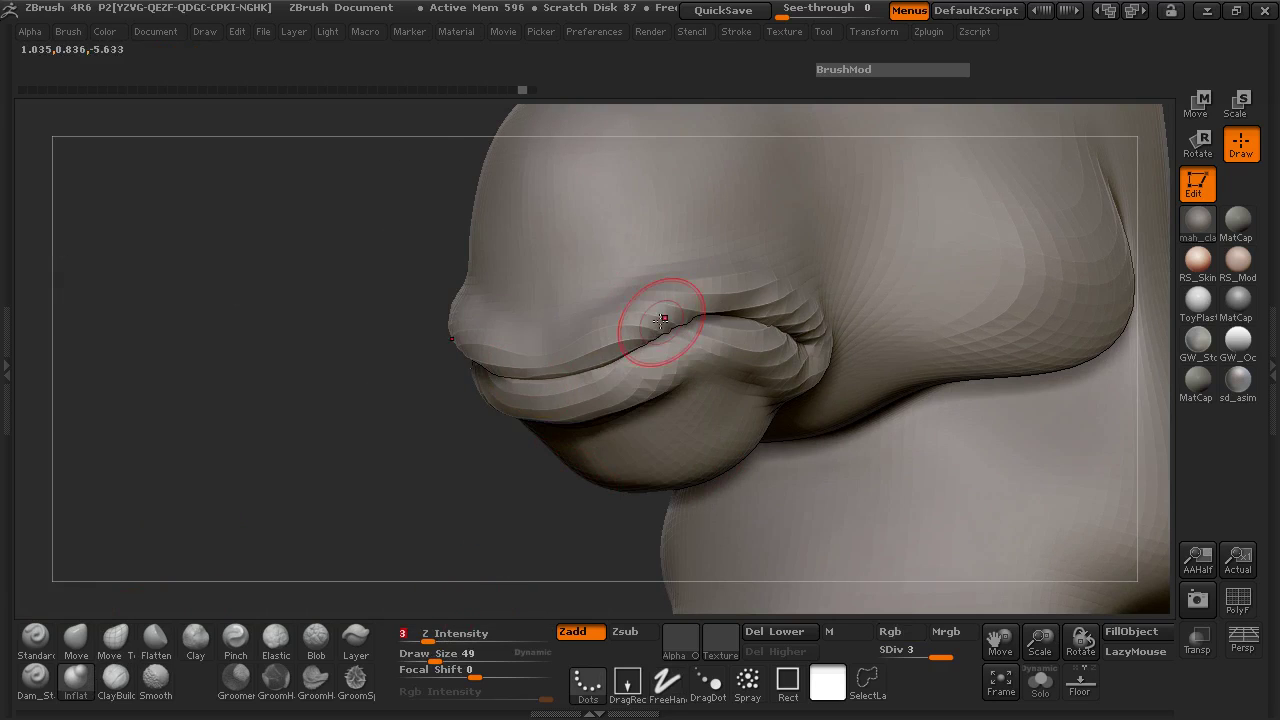
{"action": "left_click_drag", "start_coordinate": [553, 366], "coordinate": [552, 380]}
{"action": "left_click_drag", "start_coordinate": [270, 430], "coordinate": [660, 425]}
{"action": "key", "text": "shift"}
{"action": "left_click_drag", "start_coordinate": [346, 268], "coordinate": [306, 302], "text": "shift"}
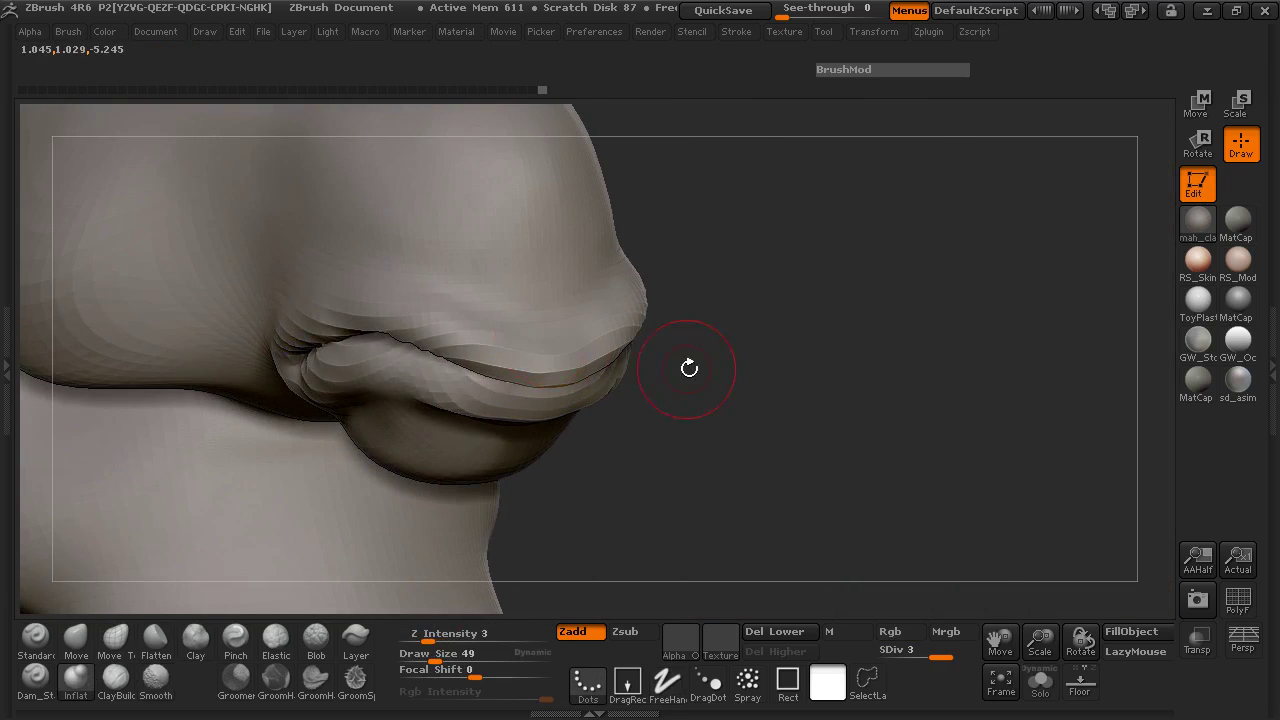
Step: Choose the Dam Standard brush with Z Intensity 9 and carve the creases along the lower lip where it meets the chin
{"action": "left_click_drag", "start_coordinate": [689, 369], "coordinate": [687, 379], "text": "shift"}
{"action": "left_click", "coordinate": [38, 694]}
{"action": "left_click", "coordinate": [447, 639]}
{"action": "left_click_drag", "start_coordinate": [493, 298], "coordinate": [386, 277]}
{"action": "mouse_move", "coordinate": [459, 521]}
{"action": "left_mouse_down"}
{"action": "mouse_move", "coordinate": [522, 453]}
{"action": "mouse_move", "coordinate": [510, 410]}
{"action": "left_mouse_up"}
{"action": "left_click_drag", "start_coordinate": [188, 354], "coordinate": [177, 361]}
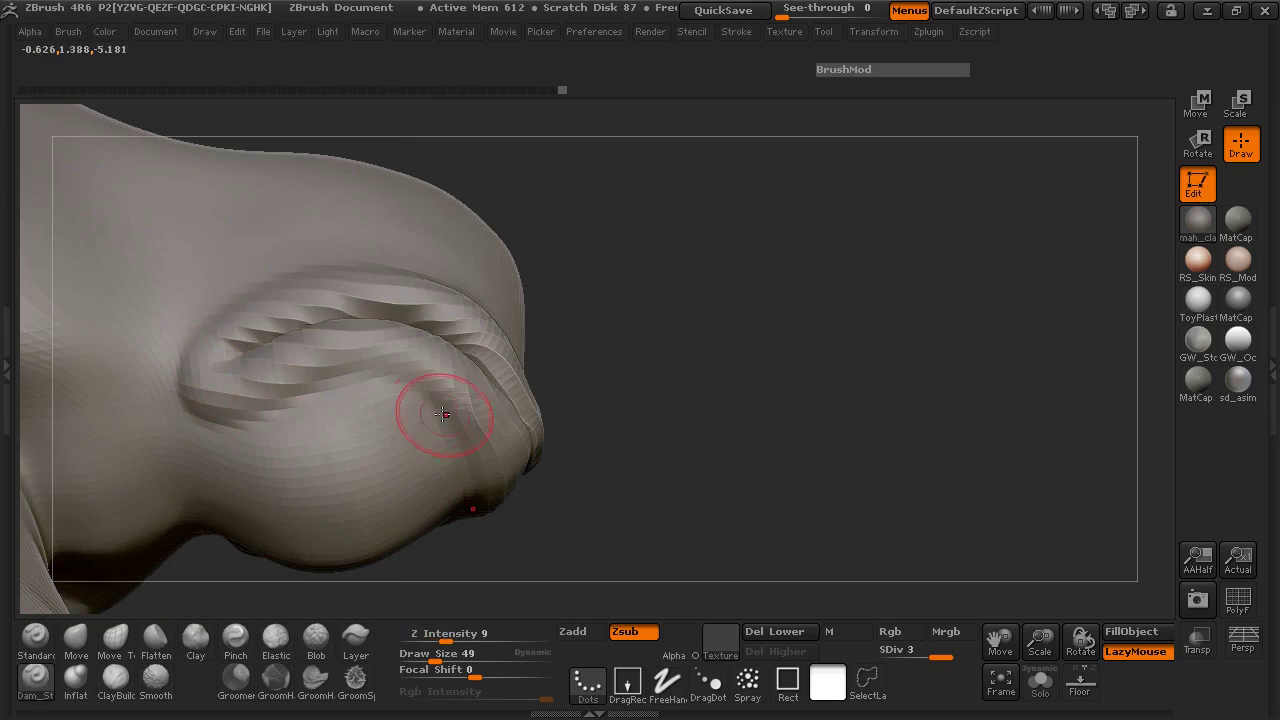
{"action": "mouse_move", "coordinate": [656, 469]}
{"action": "left_mouse_down"}
{"action": "mouse_move", "coordinate": [203, 394]}
{"action": "mouse_move", "coordinate": [230, 385]}
{"action": "left_mouse_up"}
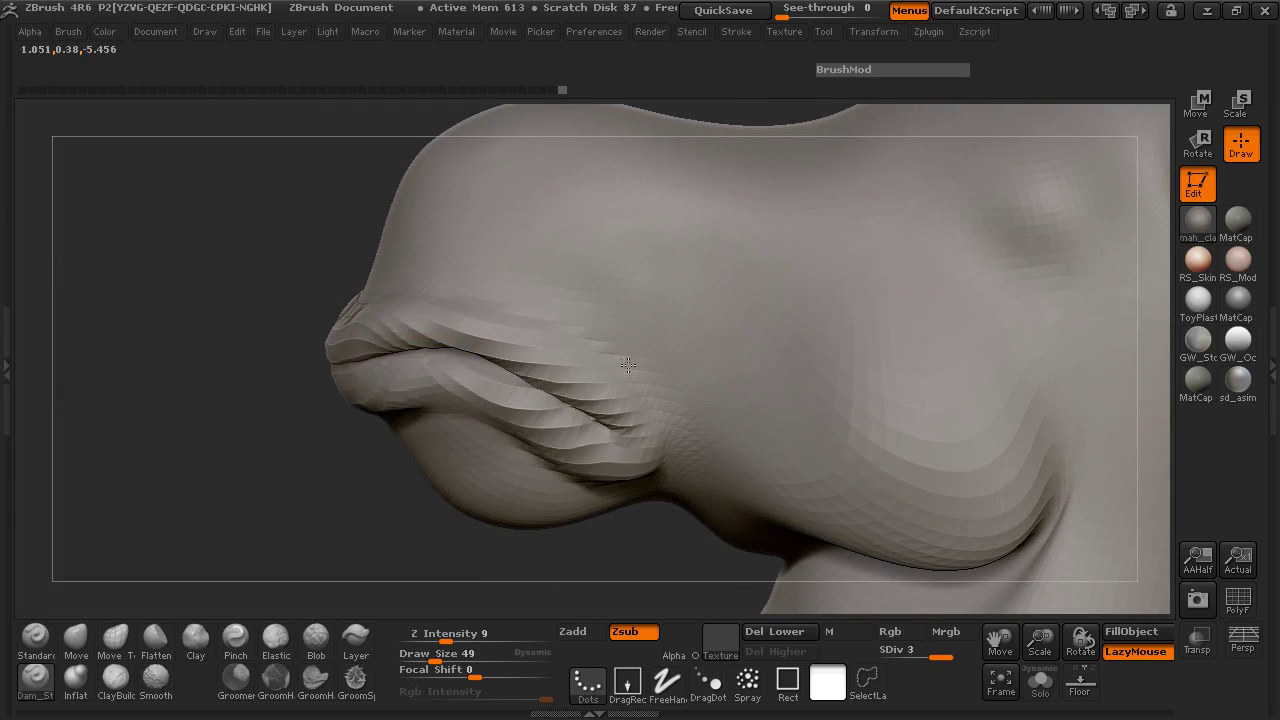
{"action": "left_click_drag", "start_coordinate": [290, 460], "coordinate": [314, 429]}
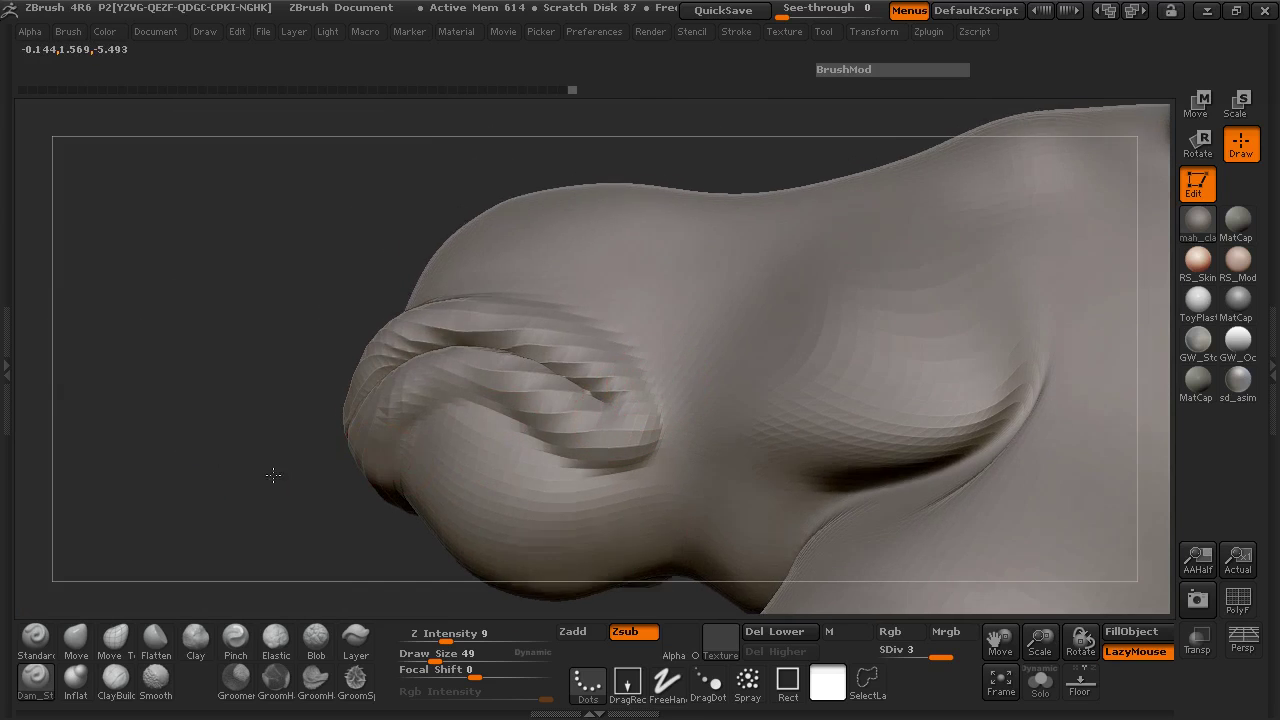
{"action": "left_click_drag", "start_coordinate": [268, 492], "coordinate": [371, 414]}
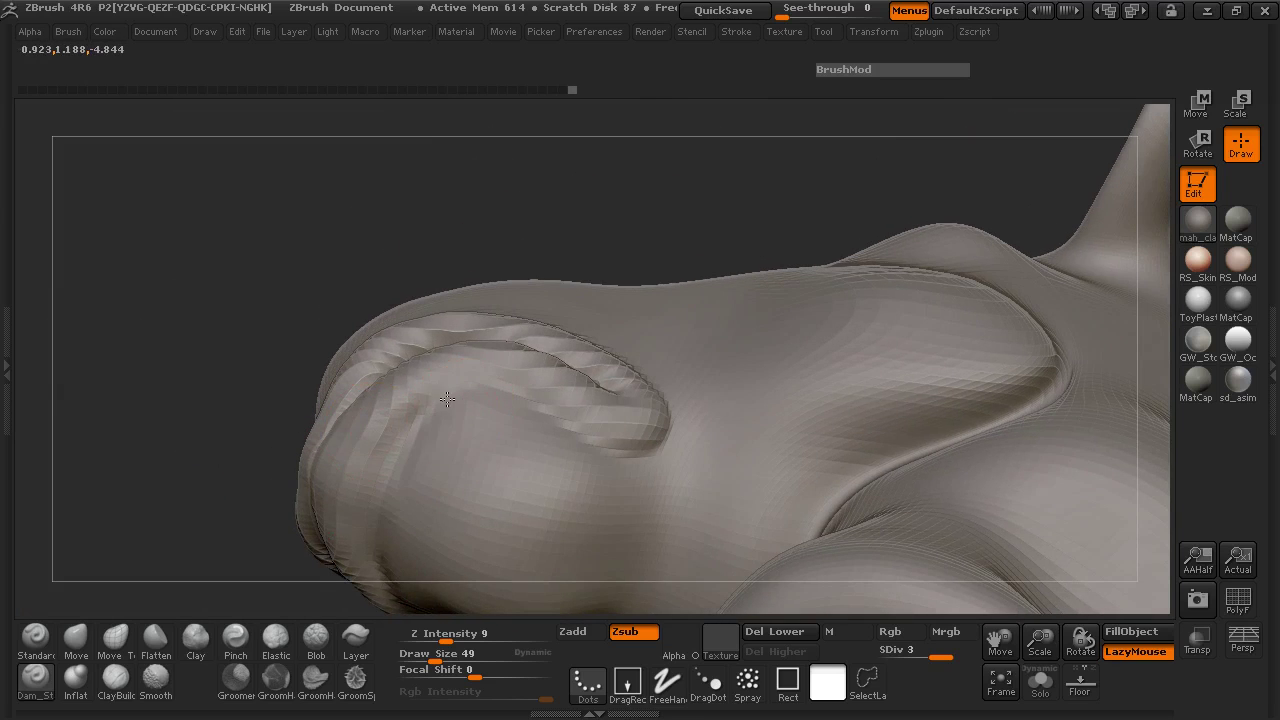
Step: Deepen the folds under the lower lip and around the mouth corner with the Dam Standard brush
{"action": "left_click_drag", "start_coordinate": [238, 395], "coordinate": [560, 408]}
{"action": "left_click_drag", "start_coordinate": [671, 414], "coordinate": [720, 307]}
{"action": "left_click_drag", "start_coordinate": [721, 477], "coordinate": [400, 470]}
{"action": "left_click_drag", "start_coordinate": [235, 455], "coordinate": [588, 422]}
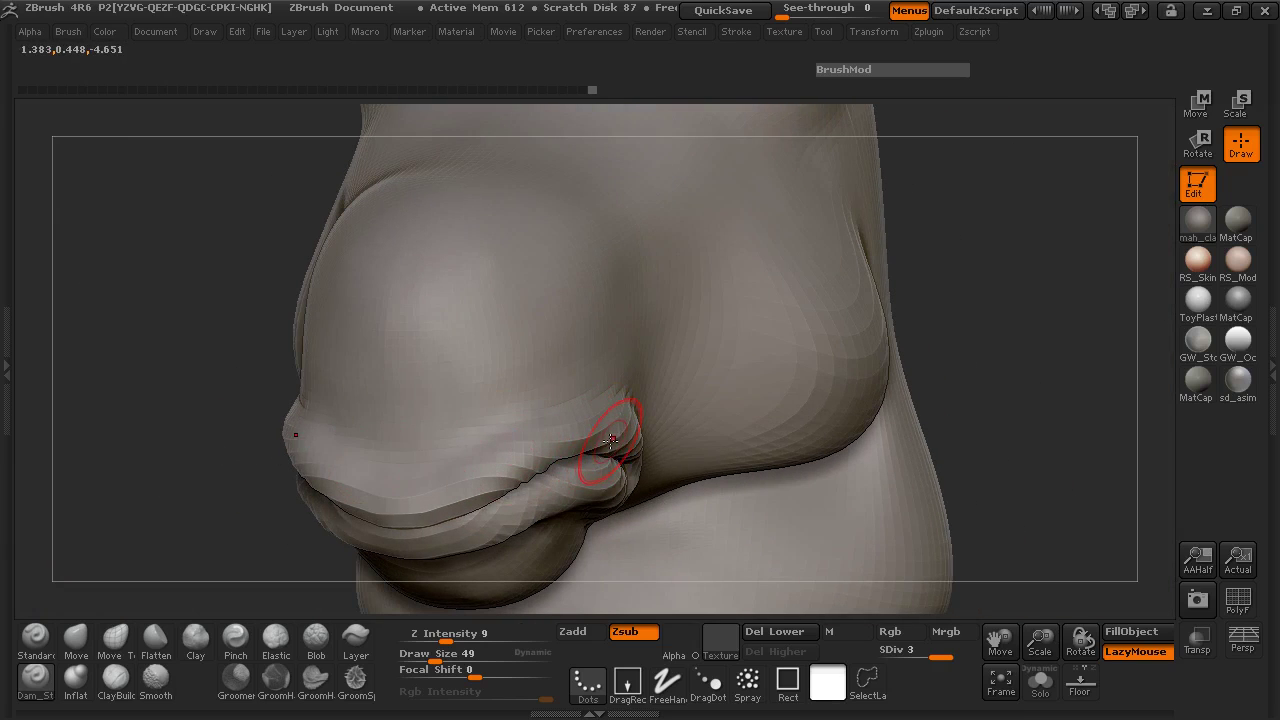
{"action": "left_click_drag", "start_coordinate": [282, 442], "coordinate": [272, 428]}
{"action": "mouse_move", "coordinate": [800, 451]}
{"action": "left_mouse_down"}
{"action": "mouse_move", "coordinate": [227, 481]}
{"action": "mouse_move", "coordinate": [209, 380]}
{"action": "mouse_move", "coordinate": [586, 297]}
{"action": "mouse_move", "coordinate": [749, 354]}
{"action": "mouse_move", "coordinate": [685, 479]}
{"action": "mouse_move", "coordinate": [700, 428]}
{"action": "mouse_move", "coordinate": [510, 408]}
{"action": "left_mouse_up"}
{"action": "mouse_move", "coordinate": [655, 466]}
{"action": "left_mouse_down"}
{"action": "mouse_move", "coordinate": [783, 442]}
{"action": "mouse_move", "coordinate": [780, 363]}
{"action": "mouse_move", "coordinate": [785, 391]}
{"action": "mouse_move", "coordinate": [746, 389]}
{"action": "mouse_move", "coordinate": [737, 375]}
{"action": "mouse_move", "coordinate": [823, 371]}
{"action": "mouse_move", "coordinate": [851, 406]}
{"action": "mouse_move", "coordinate": [776, 377]}
{"action": "mouse_move", "coordinate": [863, 380]}
{"action": "mouse_move", "coordinate": [800, 337]}
{"action": "mouse_move", "coordinate": [809, 397]}
{"action": "mouse_move", "coordinate": [831, 400]}
{"action": "mouse_move", "coordinate": [724, 407]}
{"action": "left_mouse_up"}
Step: Choose the Move Topological brush with Draw Size 101 and adjust the inner edge of the lower lip from below
{"action": "left_click", "coordinate": [112, 645]}
{"action": "left_click_drag", "start_coordinate": [190, 484], "coordinate": [152, 479]}
{"action": "key", "text": "space"}
{"action": "left_click_drag", "start_coordinate": [435, 327], "coordinate": [404, 327]}
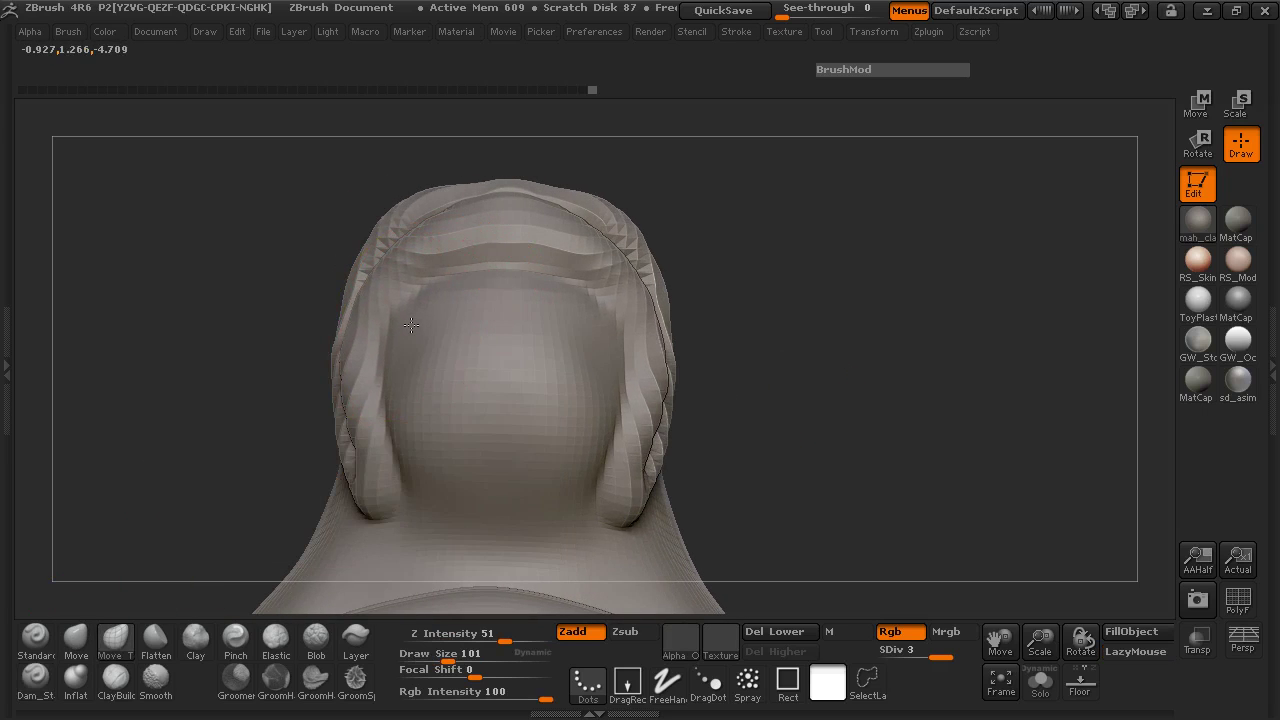
{"action": "left_click_drag", "start_coordinate": [397, 351], "coordinate": [392, 351]}
{"action": "left_click_drag", "start_coordinate": [243, 368], "coordinate": [478, 368]}
Step: Undo the last lip move, set Draw Size to 80 and reshape the sides of the lower lip next to the chin
{"action": "key", "text": "space"}
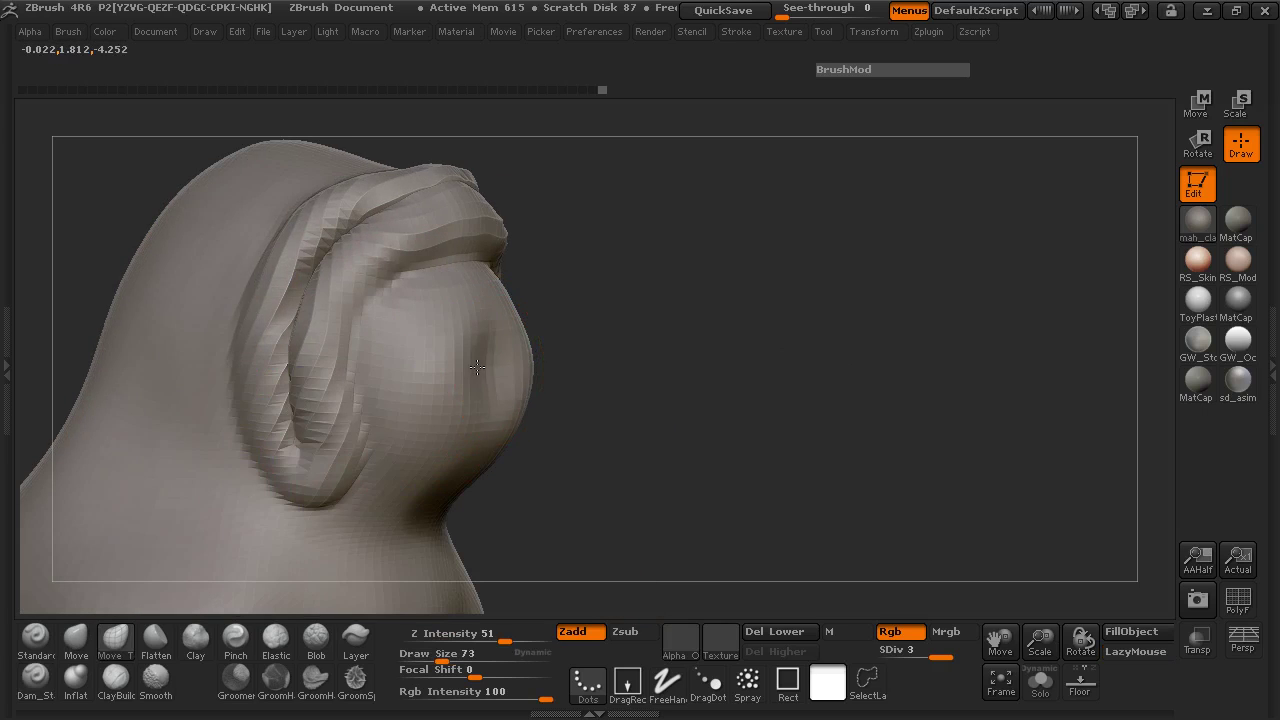
{"action": "mouse_move", "coordinate": [651, 376]}
{"action": "left_mouse_down"}
{"action": "mouse_move", "coordinate": [289, 480]}
{"action": "mouse_move", "coordinate": [371, 537]}
{"action": "mouse_move", "coordinate": [483, 459]}
{"action": "mouse_move", "coordinate": [734, 371]}
{"action": "mouse_move", "coordinate": [775, 325]}
{"action": "left_mouse_up"}
{"action": "key", "text": "ctrl+z"}
{"action": "key", "text": "space"}
{"action": "mouse_move", "coordinate": [456, 309]}
{"action": "left_mouse_down"}
{"action": "mouse_move", "coordinate": [463, 280]}
{"action": "mouse_move", "coordinate": [506, 274]}
{"action": "left_mouse_up"}
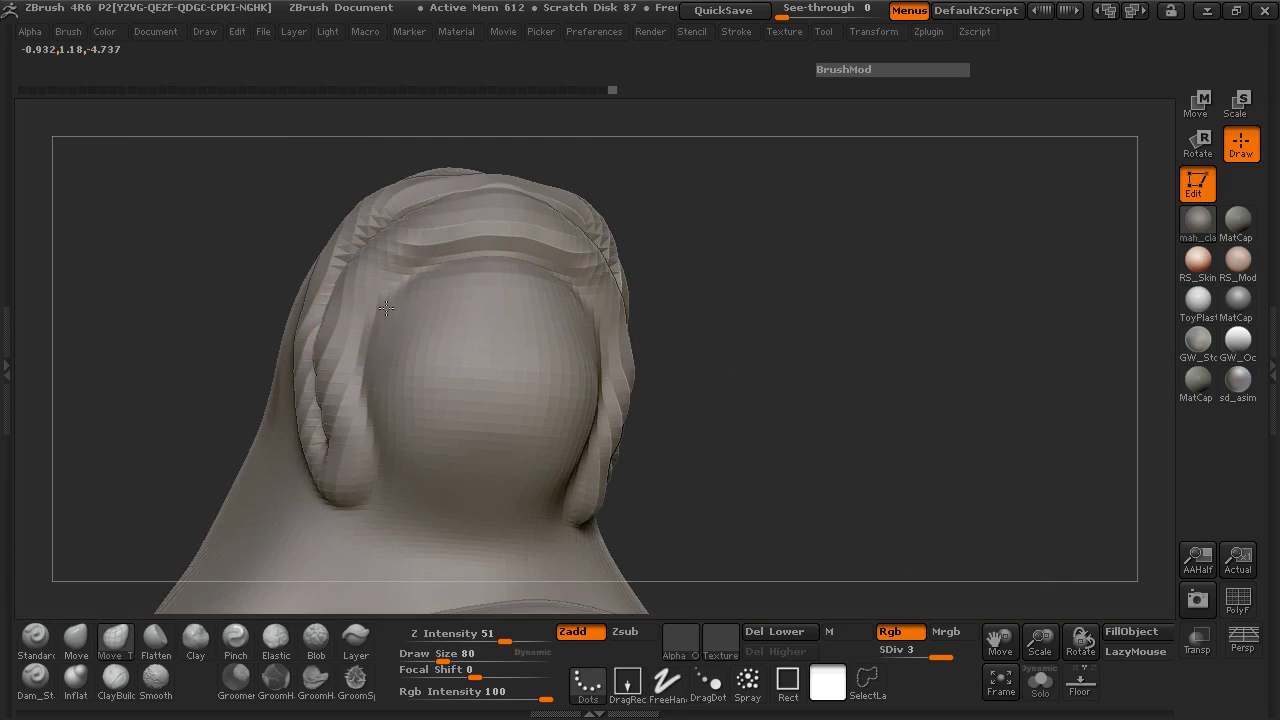
{"action": "left_click_drag", "start_coordinate": [366, 365], "coordinate": [372, 366]}
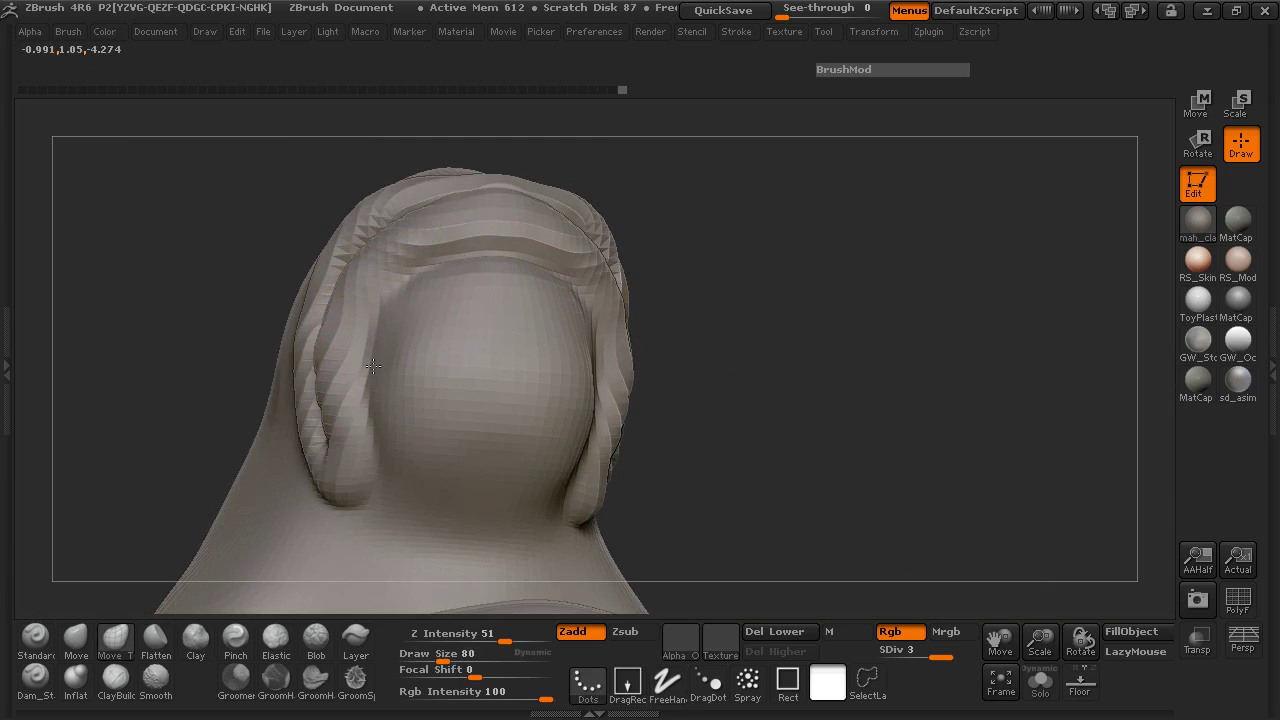
{"action": "mouse_move", "coordinate": [191, 318]}
{"action": "left_mouse_down"}
{"action": "mouse_move", "coordinate": [177, 294]}
{"action": "mouse_move", "coordinate": [429, 523]}
{"action": "mouse_move", "coordinate": [446, 503]}
{"action": "left_mouse_up"}
{"action": "mouse_move", "coordinate": [780, 440]}
{"action": "left_mouse_down"}
{"action": "mouse_move", "coordinate": [635, 460]}
{"action": "mouse_move", "coordinate": [549, 493]}
{"action": "left_mouse_up"}
Step: Try to swell the side of the muzzle with the Inflat brush at Draw Size 58 and Z Intensity 3
{"action": "left_click_drag", "start_coordinate": [280, 470], "coordinate": [934, 477]}
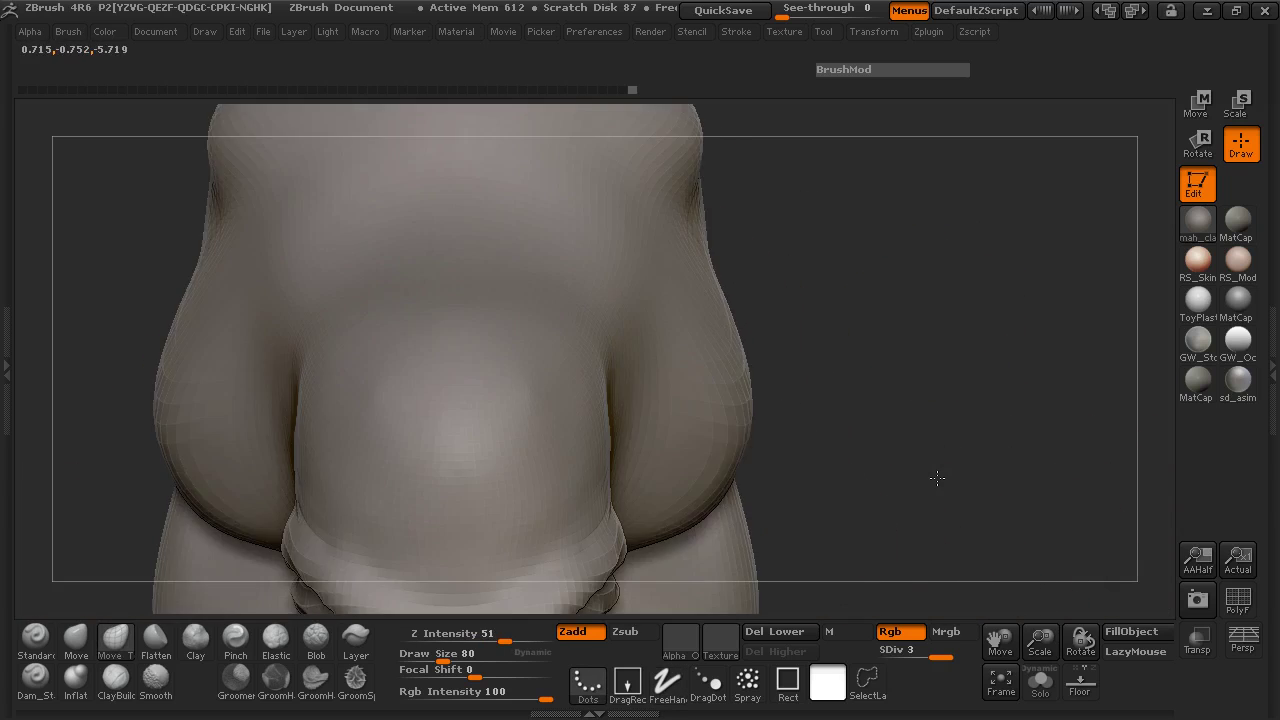
{"action": "mouse_move", "coordinate": [931, 403]}
{"action": "left_mouse_down"}
{"action": "mouse_move", "coordinate": [946, 188]}
{"action": "mouse_move", "coordinate": [923, 434]}
{"action": "mouse_move", "coordinate": [883, 263]}
{"action": "mouse_move", "coordinate": [760, 454]}
{"action": "mouse_move", "coordinate": [760, 149]}
{"action": "mouse_move", "coordinate": [777, 231]}
{"action": "mouse_move", "coordinate": [766, 466]}
{"action": "mouse_move", "coordinate": [891, 423]}
{"action": "mouse_move", "coordinate": [853, 447]}
{"action": "mouse_move", "coordinate": [808, 386]}
{"action": "mouse_move", "coordinate": [800, 395]}
{"action": "left_mouse_up"}
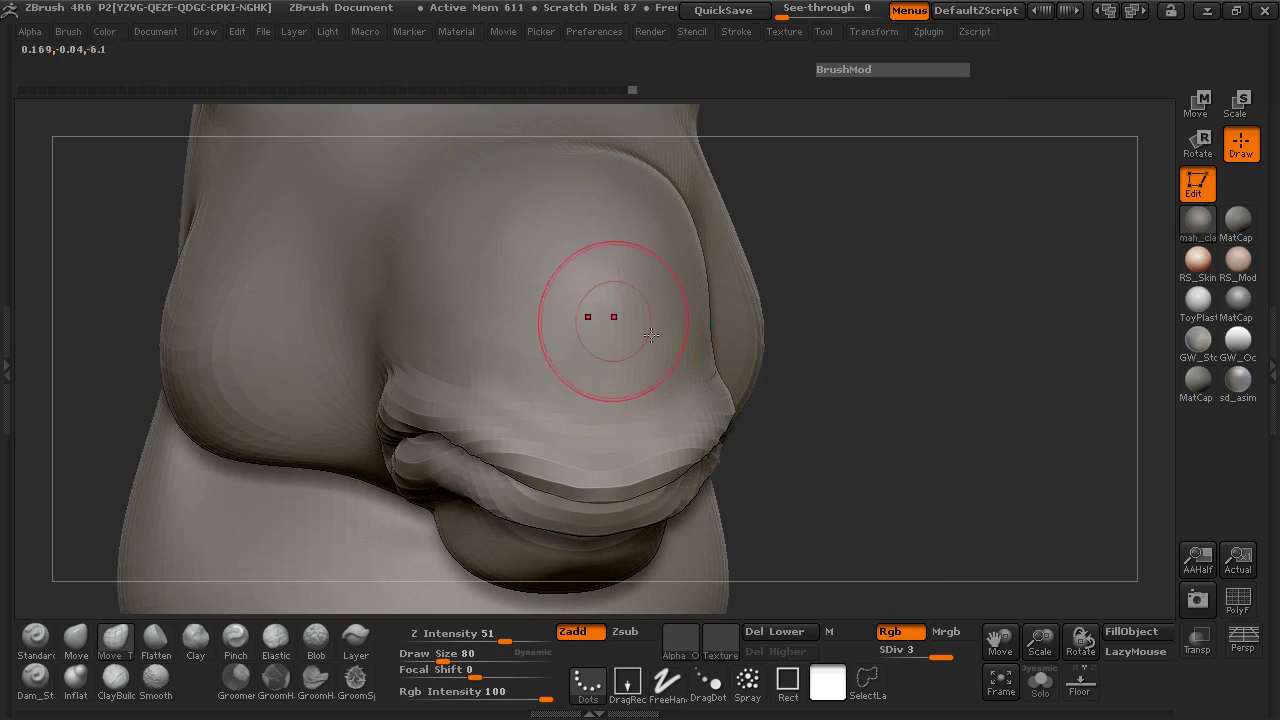
{"action": "left_click_drag", "start_coordinate": [830, 360], "coordinate": [669, 363]}
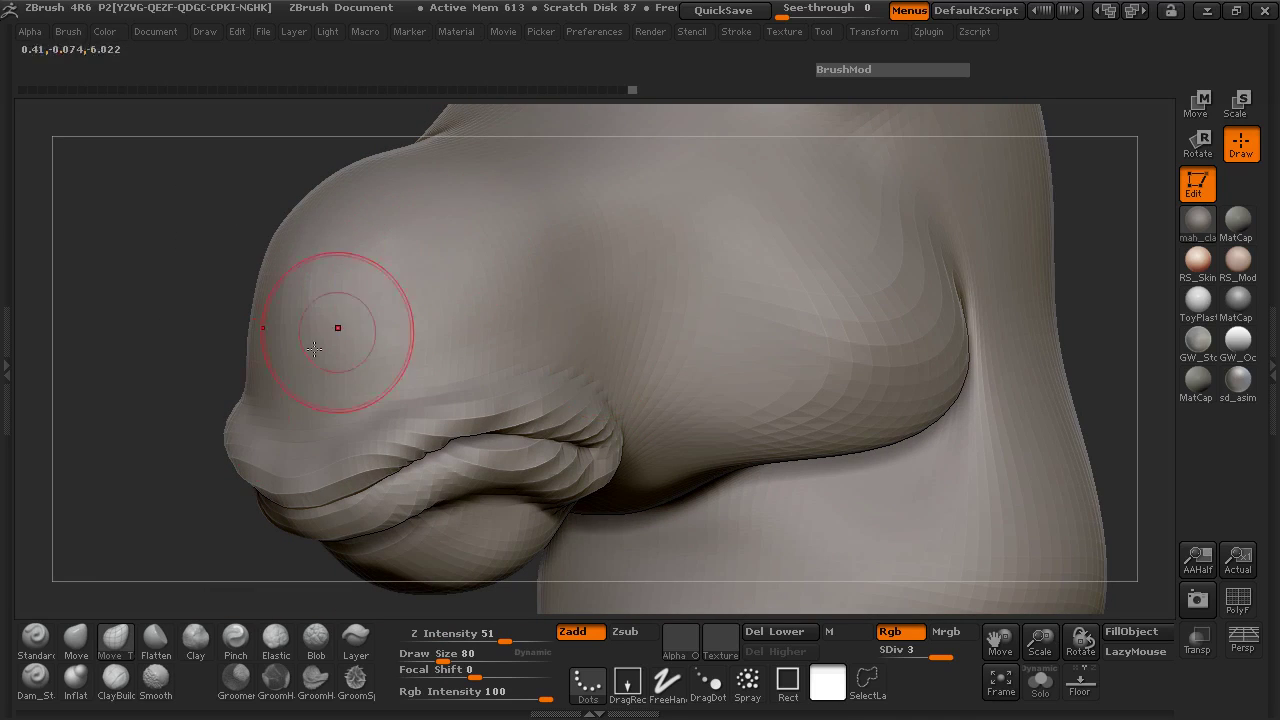
{"action": "left_click", "coordinate": [80, 687]}
{"action": "left_click_drag", "start_coordinate": [129, 396], "coordinate": [157, 444], "text": "alt"}
{"action": "key", "text": "space"}
{"action": "left_click_drag", "start_coordinate": [405, 348], "coordinate": [398, 348]}
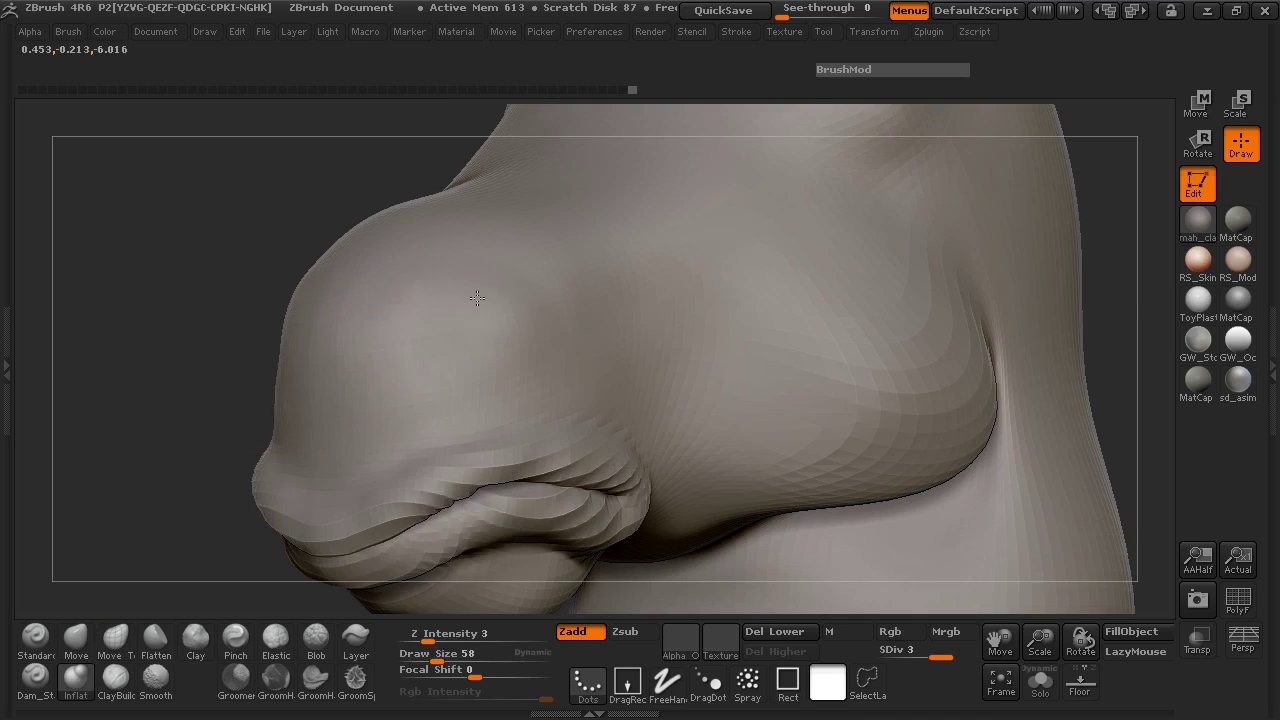
{"action": "mouse_move", "coordinate": [251, 385]}
{"action": "left_mouse_down"}
{"action": "mouse_move", "coordinate": [494, 394]}
{"action": "mouse_move", "coordinate": [420, 410]}
{"action": "left_mouse_up"}
Step: Try inflating the muzzle above the upper lip with Z Intensity raised to 16
{"action": "left_click_drag", "start_coordinate": [431, 638], "coordinate": [460, 639]}
{"action": "left_click_drag", "start_coordinate": [980, 426], "coordinate": [880, 436]}
{"action": "mouse_move", "coordinate": [374, 360]}
{"action": "left_mouse_down"}
{"action": "mouse_move", "coordinate": [430, 292]}
{"action": "mouse_move", "coordinate": [548, 340]}
{"action": "mouse_move", "coordinate": [552, 356]}
{"action": "left_mouse_up"}
{"action": "mouse_move", "coordinate": [187, 383]}
{"action": "left_mouse_down"}
{"action": "mouse_move", "coordinate": [434, 396]}
{"action": "mouse_move", "coordinate": [514, 443]}
{"action": "mouse_move", "coordinate": [405, 403]}
{"action": "left_mouse_up"}
{"action": "left_click_drag", "start_coordinate": [135, 467], "coordinate": [171, 466]}
{"action": "right_click_drag", "start_coordinate": [171, 466], "coordinate": [286, 376], "text": "ctrl"}
{"action": "mouse_move", "coordinate": [286, 375]}
{"action": "left_mouse_down"}
{"action": "mouse_move", "coordinate": [247, 416]}
{"action": "mouse_move", "coordinate": [204, 431]}
{"action": "mouse_move", "coordinate": [635, 437]}
{"action": "mouse_move", "coordinate": [576, 417]}
{"action": "mouse_move", "coordinate": [470, 440]}
{"action": "mouse_move", "coordinate": [349, 517]}
{"action": "mouse_move", "coordinate": [306, 445]}
{"action": "mouse_move", "coordinate": [251, 457]}
{"action": "mouse_move", "coordinate": [223, 440]}
{"action": "left_mouse_up"}
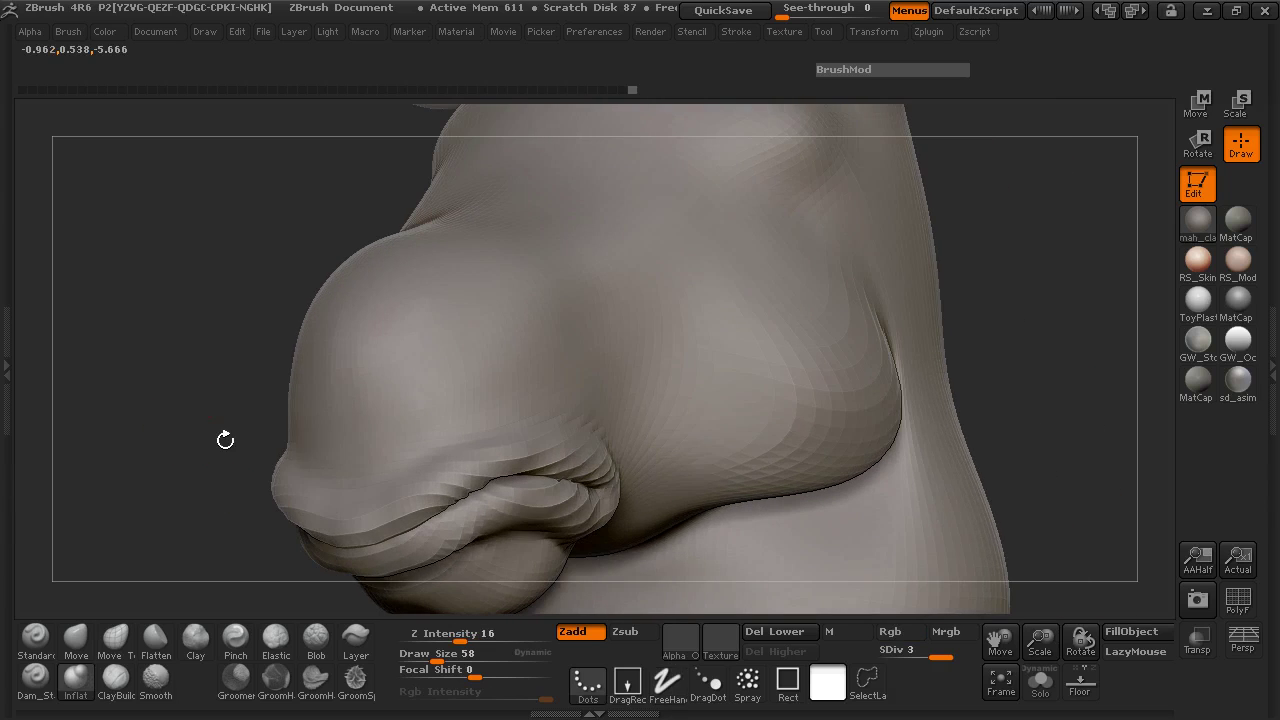
{"action": "left_click_drag", "start_coordinate": [244, 375], "coordinate": [186, 374]}
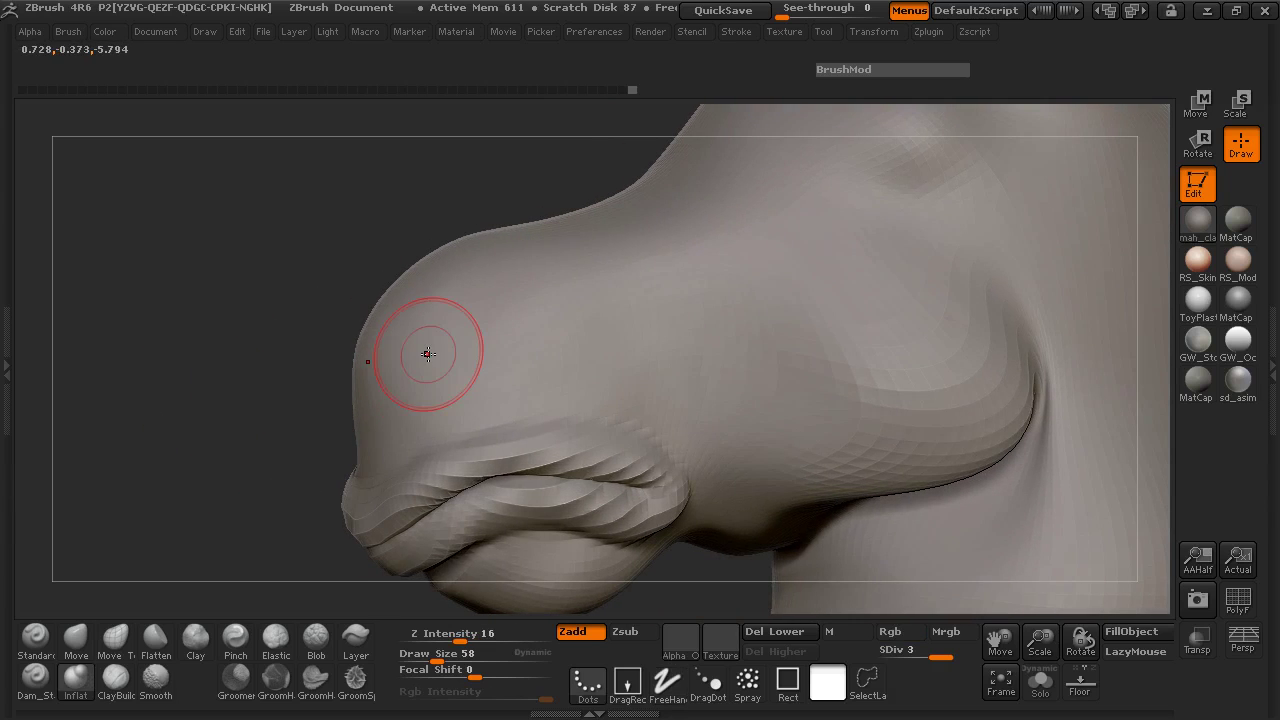
Step: Try to form a nostril ridge and cavity on the side of the muzzle with the Inflat brush at Z Intensity 8
{"action": "left_click", "coordinate": [451, 634]}
{"action": "type", "text": "8"}
{"action": "key", "text": "Return"}
{"action": "left_click_drag", "start_coordinate": [257, 476], "coordinate": [326, 441]}
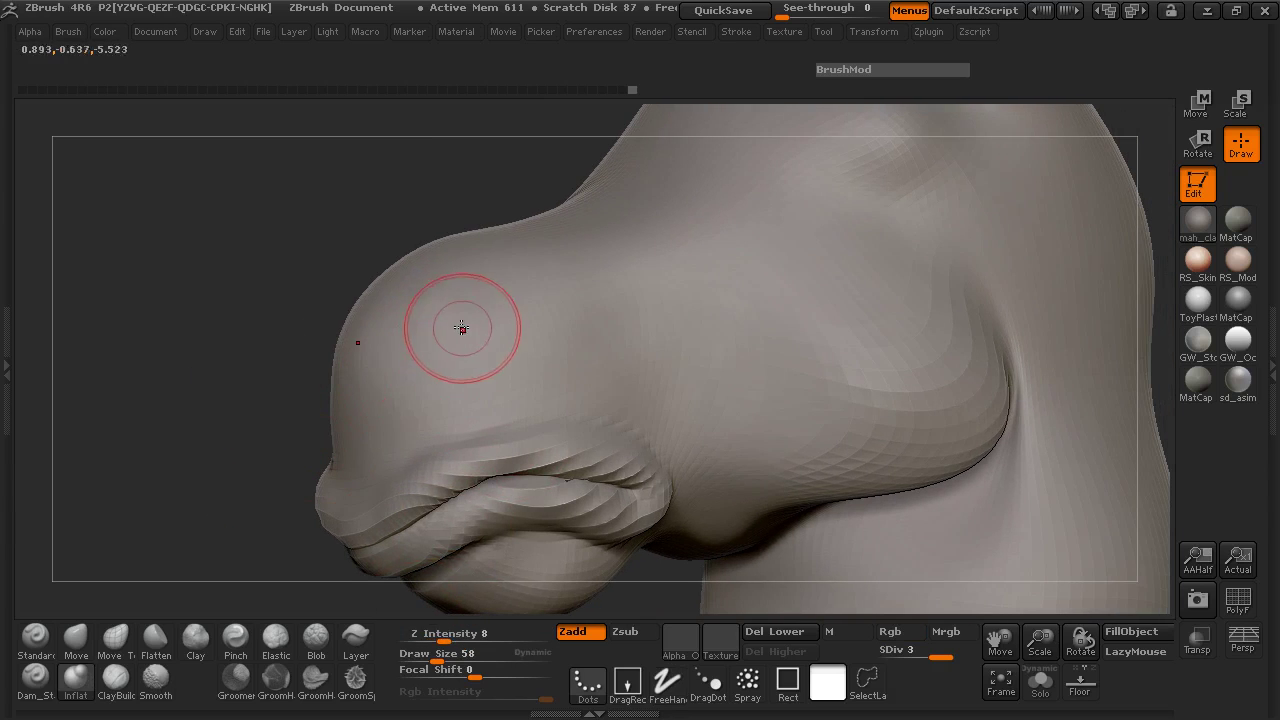
{"action": "left_click_drag", "start_coordinate": [491, 312], "coordinate": [538, 322]}
{"action": "left_click_drag", "start_coordinate": [142, 368], "coordinate": [308, 368]}
{"action": "left_click_drag", "start_coordinate": [486, 453], "coordinate": [638, 390]}
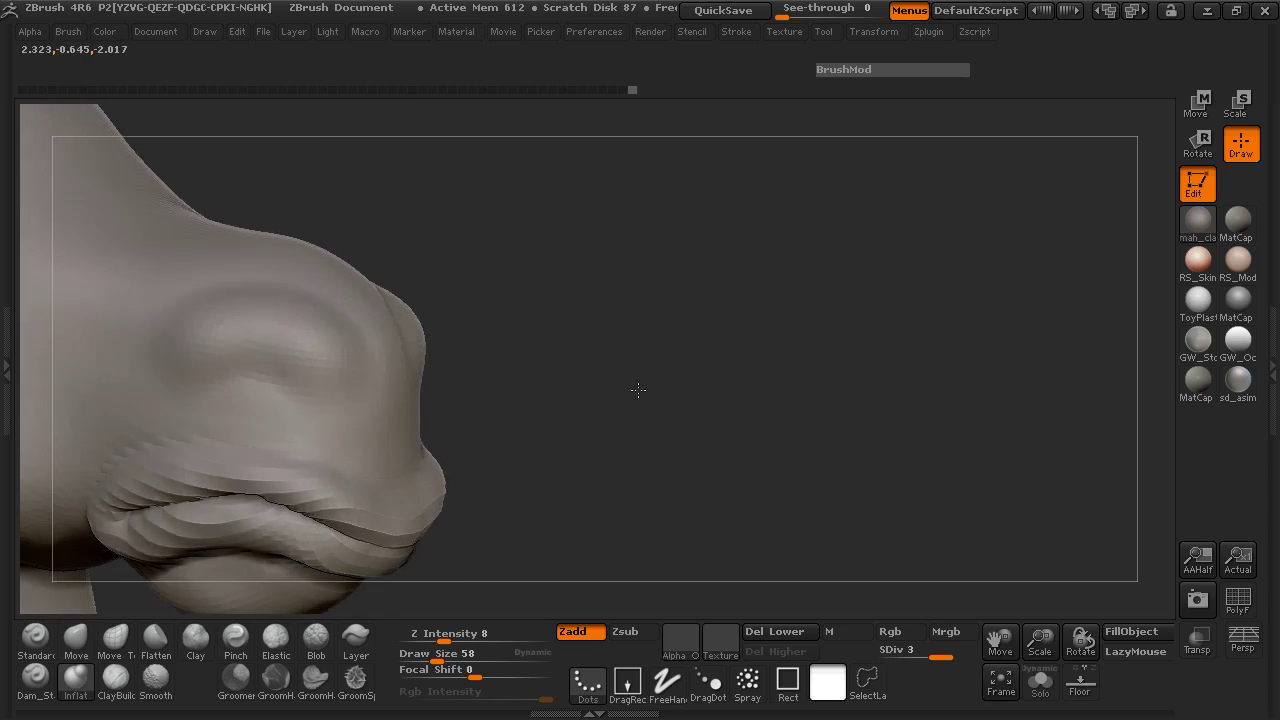
{"action": "left_click_drag", "start_coordinate": [277, 382], "coordinate": [280, 374], "text": "alt"}
{"action": "mouse_move", "coordinate": [670, 385]}
{"action": "left_mouse_down"}
{"action": "mouse_move", "coordinate": [171, 380]}
{"action": "mouse_move", "coordinate": [143, 466]}
{"action": "mouse_move", "coordinate": [212, 380]}
{"action": "mouse_move", "coordinate": [507, 396]}
{"action": "left_mouse_up"}
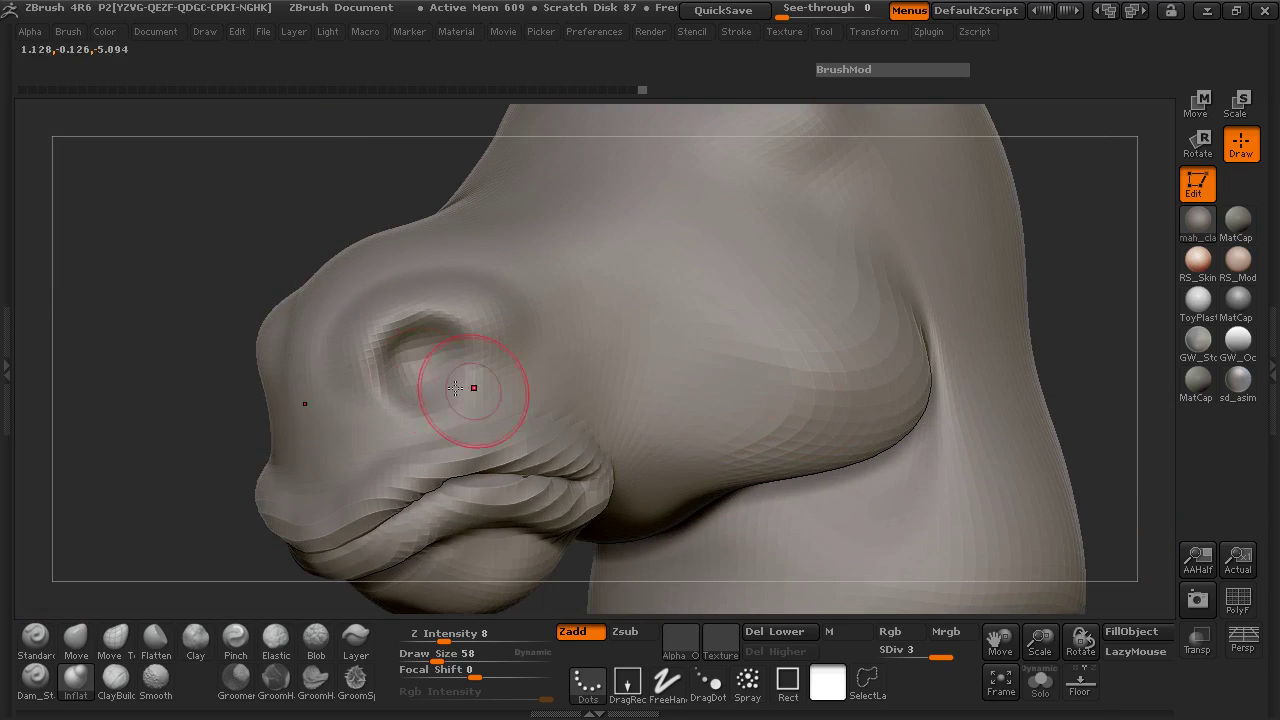
{"action": "key", "text": "space"}
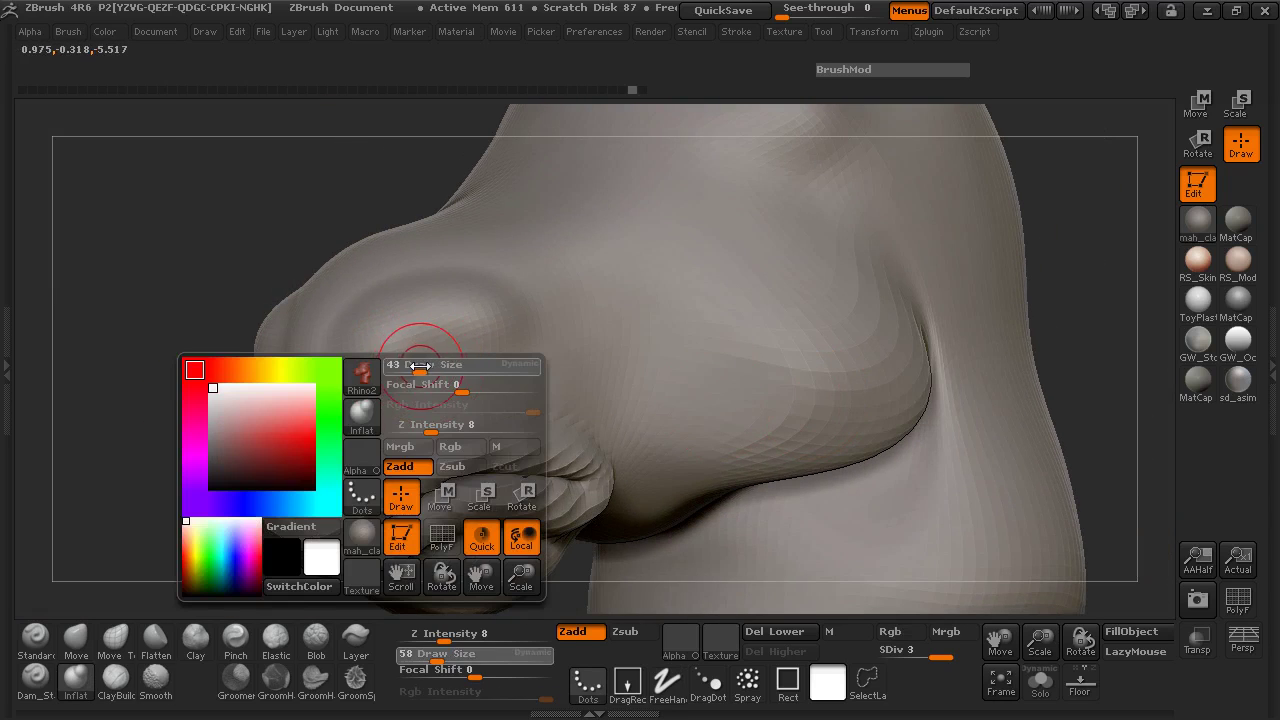
{"action": "mouse_move", "coordinate": [414, 366]}
{"action": "left_mouse_down"}
{"action": "mouse_move", "coordinate": [574, 417]}
{"action": "mouse_move", "coordinate": [654, 514]}
{"action": "mouse_move", "coordinate": [651, 538]}
{"action": "mouse_move", "coordinate": [360, 399]}
{"action": "mouse_move", "coordinate": [443, 383]}
{"action": "left_mouse_up"}
{"action": "mouse_move", "coordinate": [761, 397]}
{"action": "left_mouse_down"}
{"action": "mouse_move", "coordinate": [785, 396]}
{"action": "mouse_move", "coordinate": [726, 393]}
{"action": "mouse_move", "coordinate": [763, 329]}
{"action": "mouse_move", "coordinate": [726, 374]}
{"action": "mouse_move", "coordinate": [714, 320]}
{"action": "left_mouse_up"}
Step: Choose the Move Topological brush with Draw Size 125 and reshape the outline of the lips and chin from below
{"action": "left_click", "coordinate": [115, 648]}
{"action": "left_click_drag", "start_coordinate": [171, 329], "coordinate": [236, 411], "text": "alt"}
{"action": "key", "text": "space"}
{"action": "left_click_drag", "start_coordinate": [382, 303], "coordinate": [393, 304]}
{"action": "left_click_drag", "start_coordinate": [410, 305], "coordinate": [407, 305]}
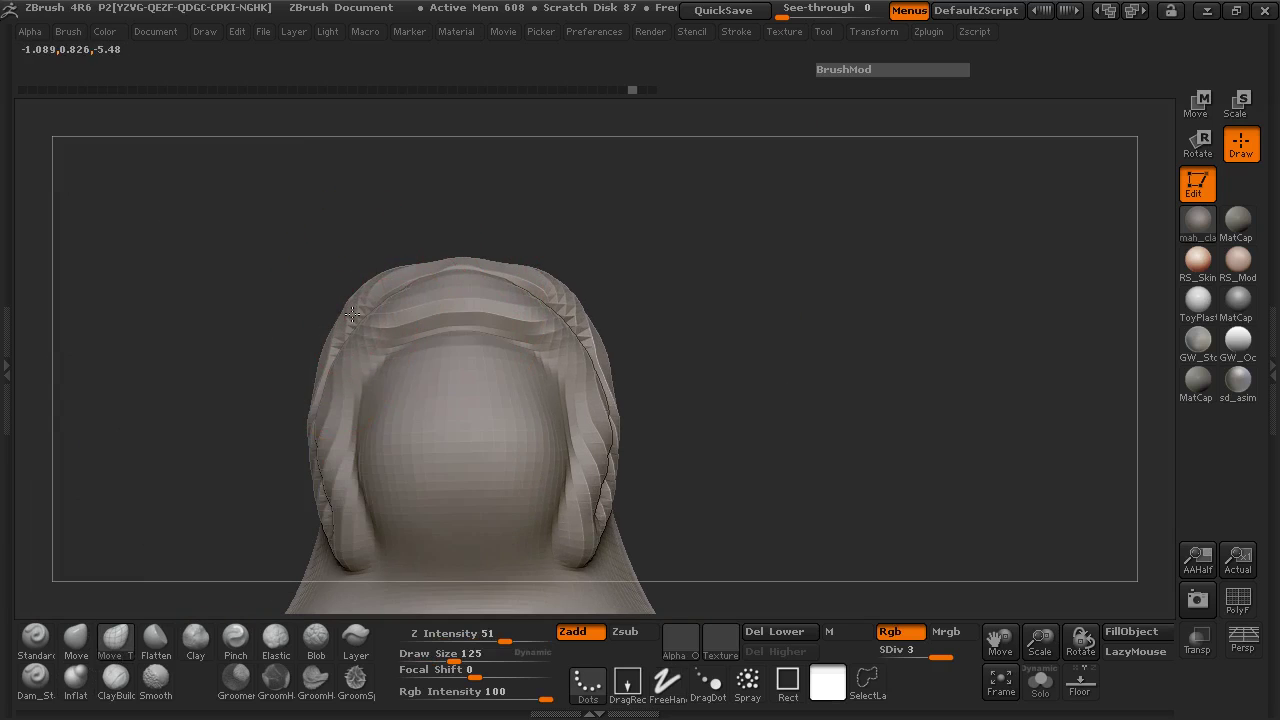
{"action": "left_click_drag", "start_coordinate": [223, 377], "coordinate": [415, 403]}
{"action": "left_click_drag", "start_coordinate": [405, 346], "coordinate": [314, 330]}
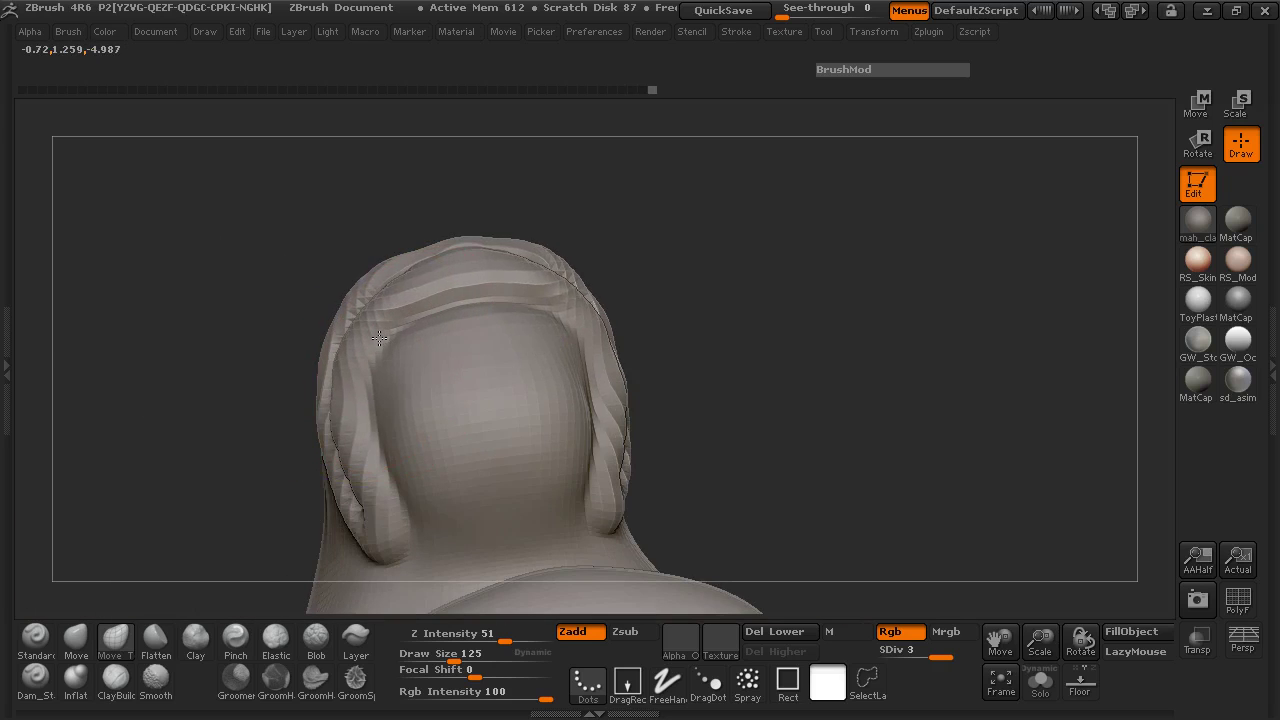
{"action": "left_click_drag", "start_coordinate": [408, 339], "coordinate": [619, 392]}
{"action": "left_click_drag", "start_coordinate": [753, 324], "coordinate": [615, 362]}
{"action": "mouse_move", "coordinate": [431, 383]}
{"action": "left_mouse_down"}
{"action": "mouse_move", "coordinate": [397, 469]}
{"action": "mouse_move", "coordinate": [398, 410]}
{"action": "mouse_move", "coordinate": [334, 363]}
{"action": "mouse_move", "coordinate": [374, 274]}
{"action": "mouse_move", "coordinate": [196, 308]}
{"action": "left_mouse_up"}
Step: Subdivide the head to level 4, set Draw Size to 65 and smooth the muzzle above the lip folds
{"action": "left_click_drag", "start_coordinate": [904, 484], "coordinate": [849, 477]}
{"action": "key", "text": "ctrl+d"}
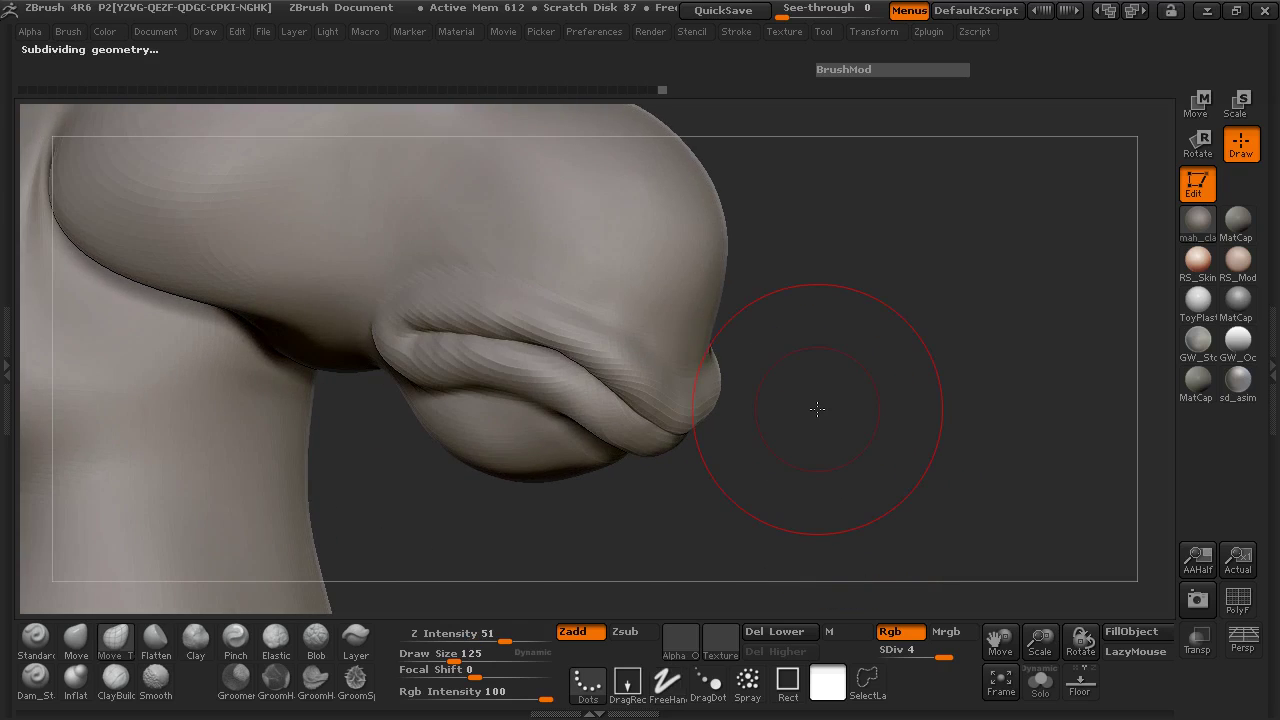
{"action": "left_click_drag", "start_coordinate": [817, 409], "coordinate": [829, 405]}
{"action": "key", "text": "space"}
{"action": "left_click_drag", "start_coordinate": [643, 322], "coordinate": [628, 320]}
{"action": "left_click_drag", "start_coordinate": [524, 258], "coordinate": [495, 251], "text": "shift"}
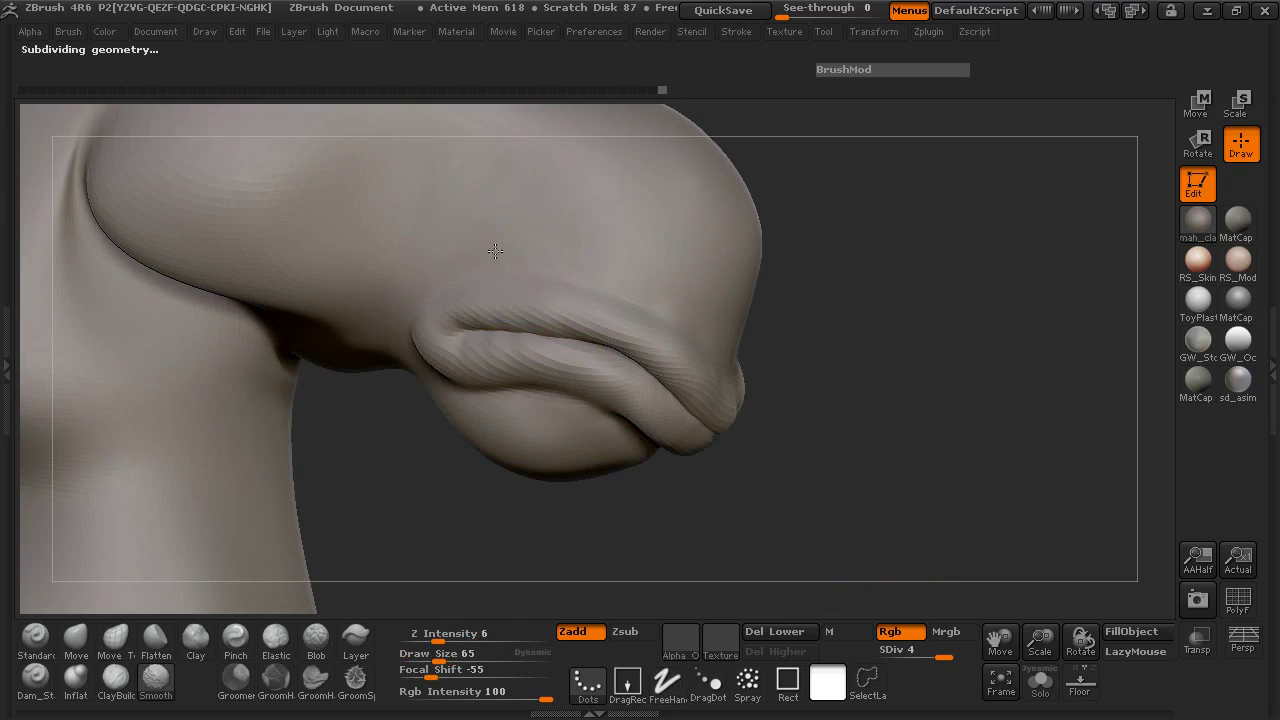
Step: Examine the whole head's proportions from the front, three-quarter and side views
{"action": "left_click_drag", "start_coordinate": [858, 345], "coordinate": [251, 337]}
{"action": "left_click_drag", "start_coordinate": [168, 365], "coordinate": [127, 545], "text": "alt"}
{"action": "right_click_drag", "start_coordinate": [672, 401], "coordinate": [329, 394], "text": "ctrl"}
{"action": "mouse_move", "coordinate": [329, 394]}
{"action": "left_mouse_down"}
{"action": "mouse_move", "coordinate": [366, 386]}
{"action": "mouse_move", "coordinate": [271, 380]}
{"action": "mouse_move", "coordinate": [292, 318]}
{"action": "mouse_move", "coordinate": [314, 331]}
{"action": "mouse_move", "coordinate": [300, 314]}
{"action": "mouse_move", "coordinate": [280, 409]}
{"action": "mouse_move", "coordinate": [254, 403]}
{"action": "left_mouse_up"}
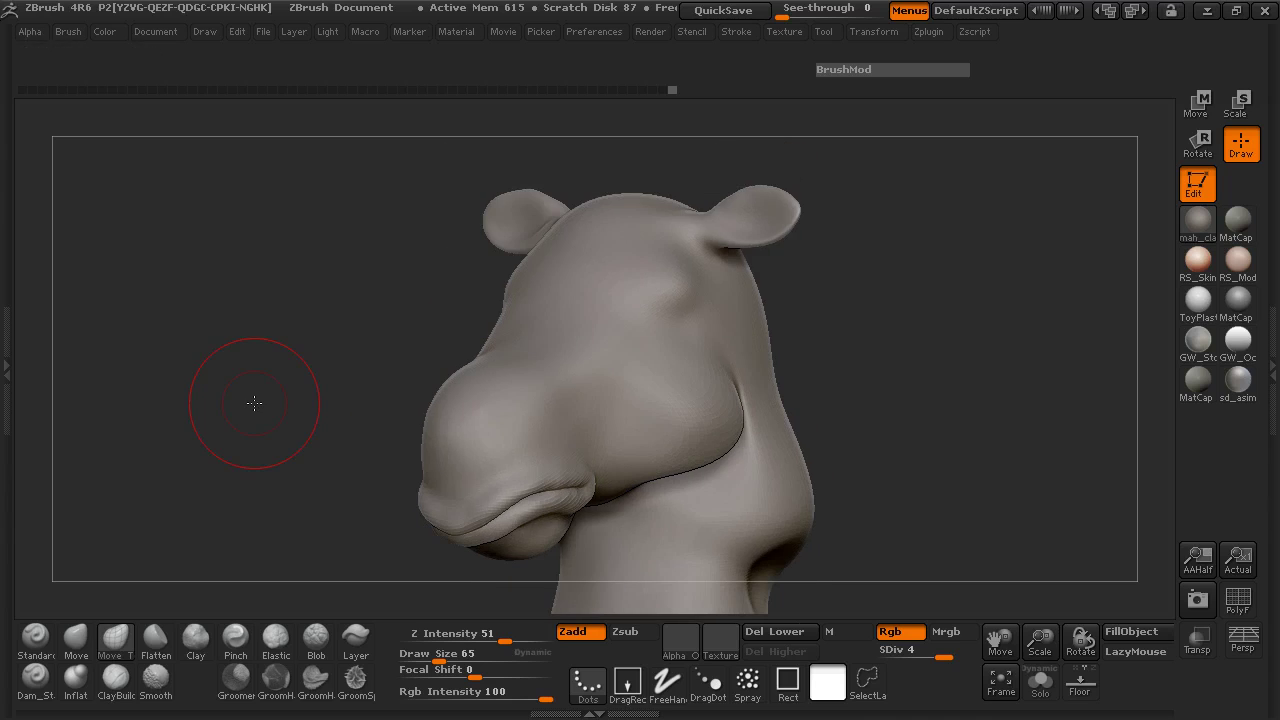
{"action": "left_click_drag", "start_coordinate": [262, 369], "coordinate": [326, 371]}
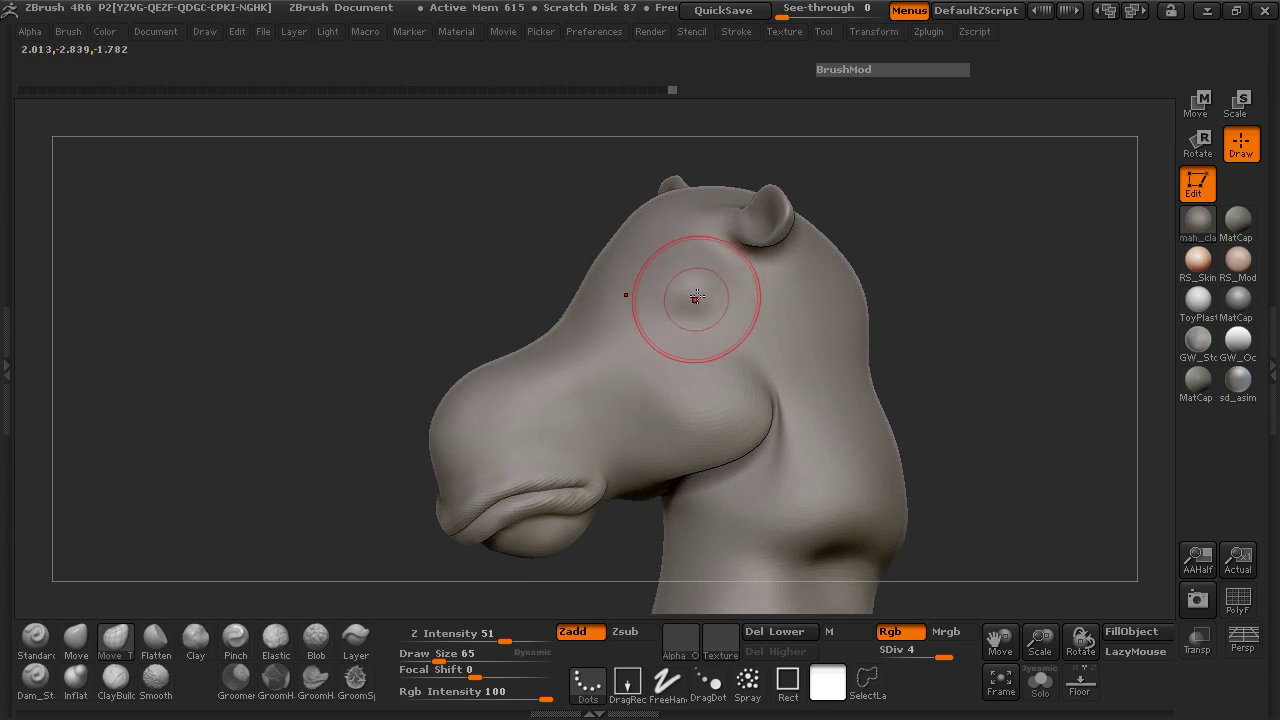
{"action": "mouse_move", "coordinate": [299, 346]}
{"action": "left_mouse_down", "text": "alt"}
{"action": "mouse_move", "coordinate": [235, 268]}
{"action": "mouse_move", "coordinate": [358, 276]}
{"action": "mouse_move", "coordinate": [437, 260]}
{"action": "left_mouse_up", "text": "alt"}
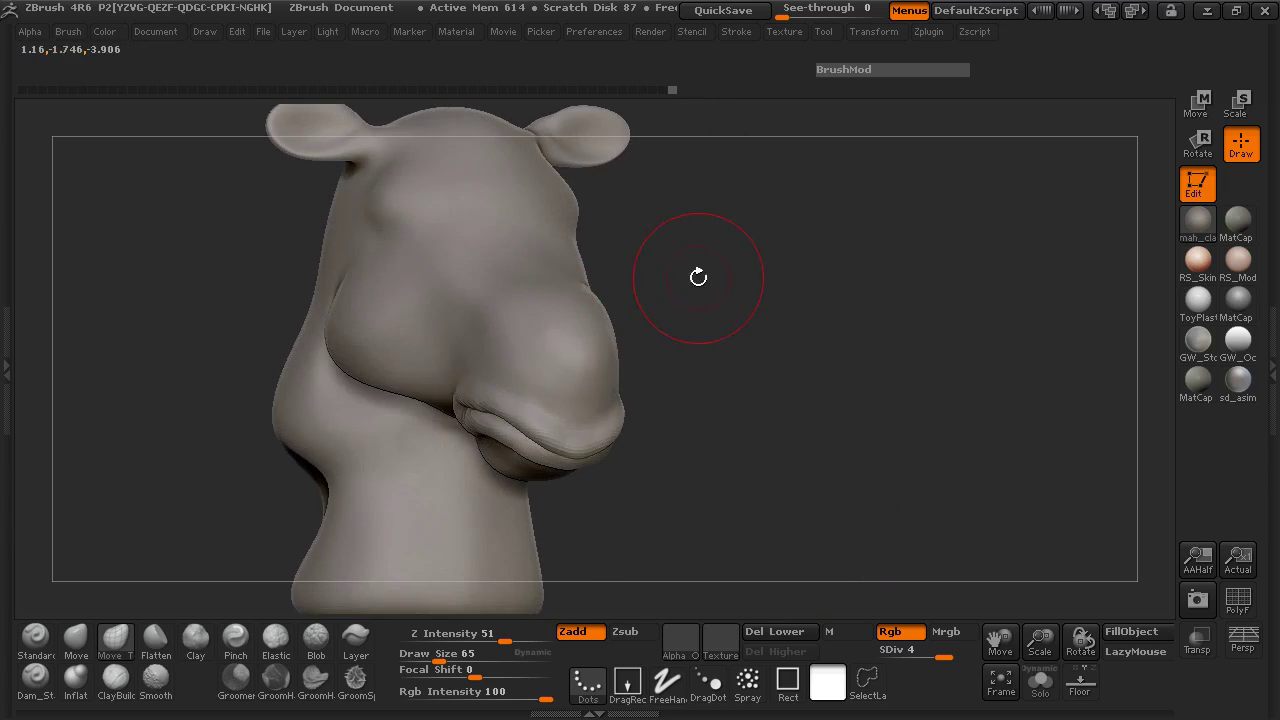
Step: Display the clay rhino reference photo in SpotLight, enlarge it and overlay it on the head's side view
{"action": "left_click_drag", "start_coordinate": [697, 277], "coordinate": [656, 296]}
{"action": "key", "text": "shift+z"}
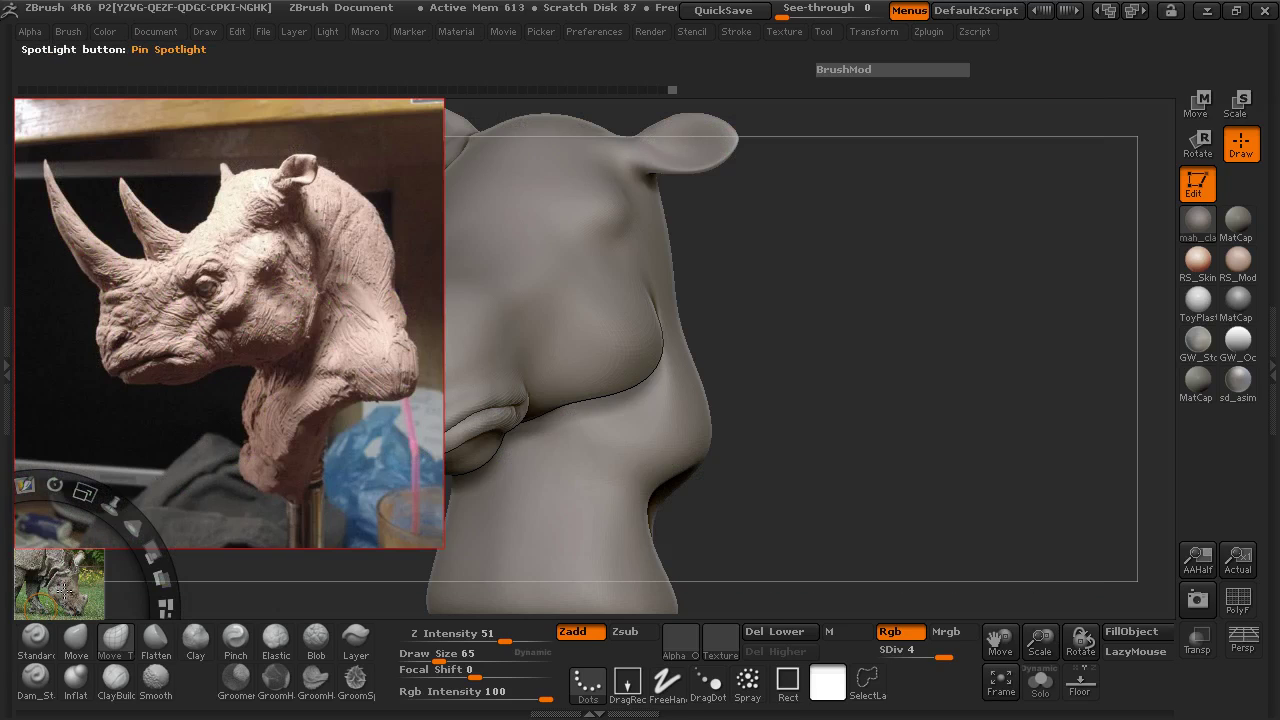
{"action": "left_click_drag", "start_coordinate": [40, 604], "coordinate": [267, 336]}
{"action": "left_click_drag", "start_coordinate": [307, 258], "coordinate": [677, 234]}
{"action": "key", "text": "z"}
{"action": "left_click_drag", "start_coordinate": [923, 371], "coordinate": [931, 346]}
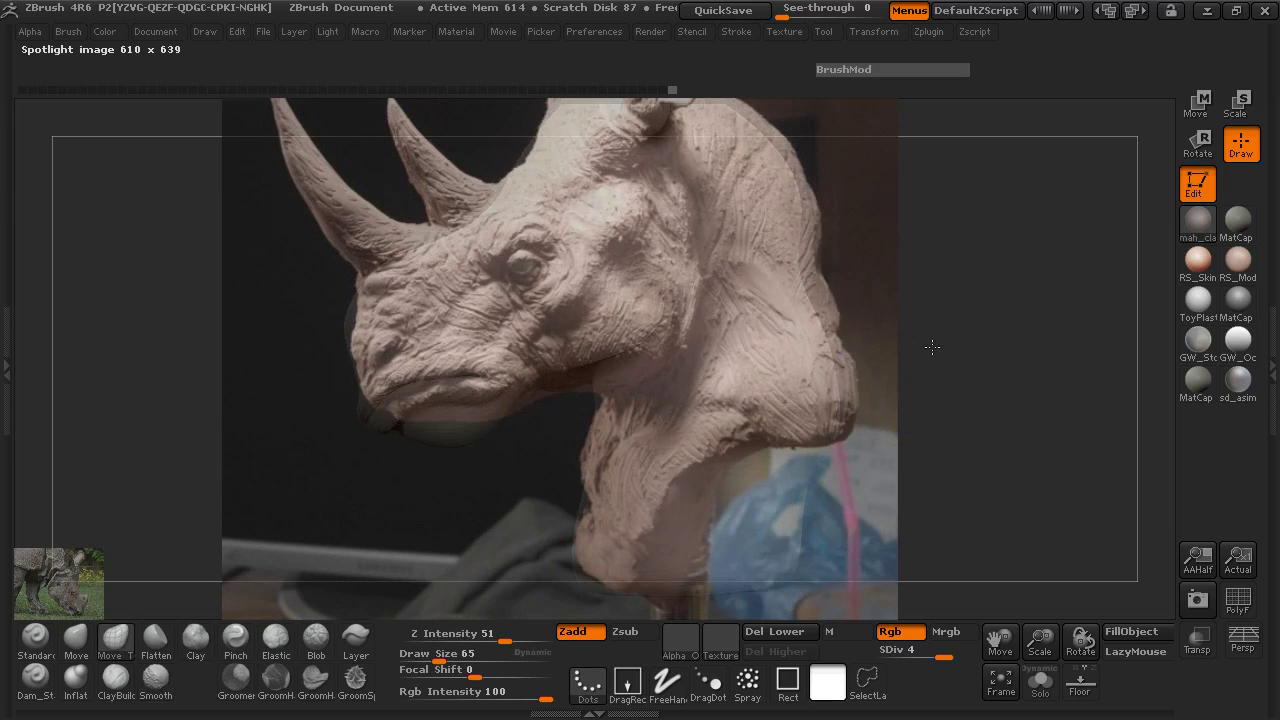
Step: Scale down and reposition the overlaid rhino photo so its profile lines up with the sculpted head
{"action": "key", "text": "z"}
{"action": "left_click_drag", "start_coordinate": [680, 306], "coordinate": [685, 348]}
{"action": "mouse_move", "coordinate": [667, 270]}
{"action": "left_mouse_down"}
{"action": "mouse_move", "coordinate": [682, 272]}
{"action": "mouse_move", "coordinate": [657, 283]}
{"action": "left_mouse_up"}
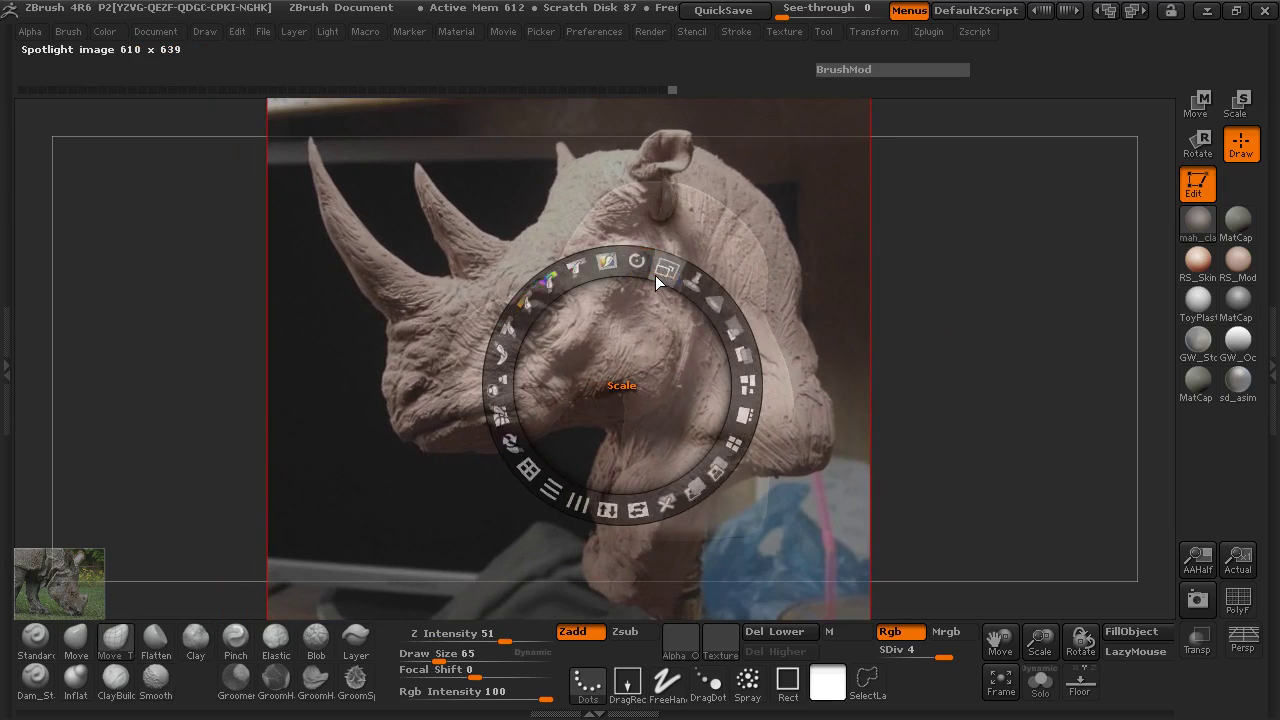
{"action": "key", "text": "z"}
{"action": "mouse_move", "coordinate": [932, 386]}
{"action": "right_mouse_down", "text": "ctrl"}
{"action": "mouse_move", "coordinate": [980, 392]}
{"action": "mouse_move", "coordinate": [975, 382]}
{"action": "mouse_move", "coordinate": [943, 398]}
{"action": "mouse_move", "coordinate": [958, 395]}
{"action": "right_mouse_up", "text": "ctrl"}
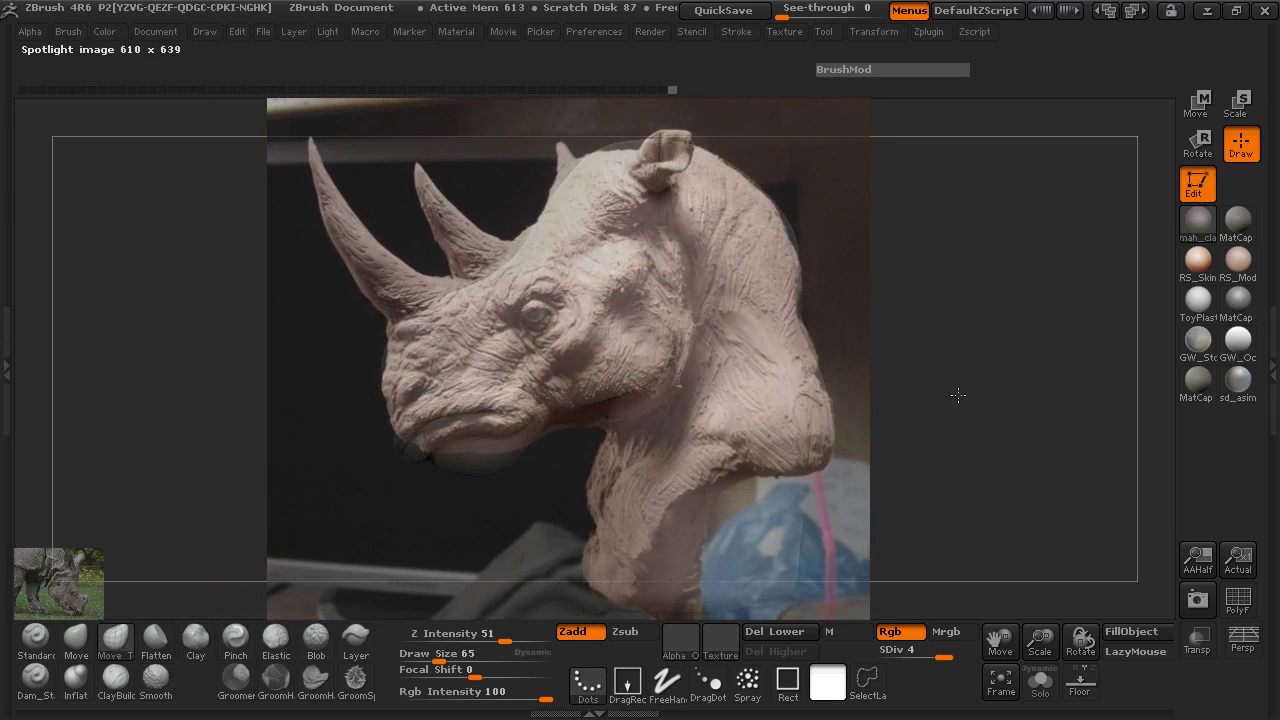
Step: Mask a round patch at Draw Size 30 to mark the eye position from the reference, with the photo hidden
{"action": "key", "text": "space"}
{"action": "left_click_drag", "start_coordinate": [552, 328], "coordinate": [541, 328]}
{"action": "key", "text": "z"}
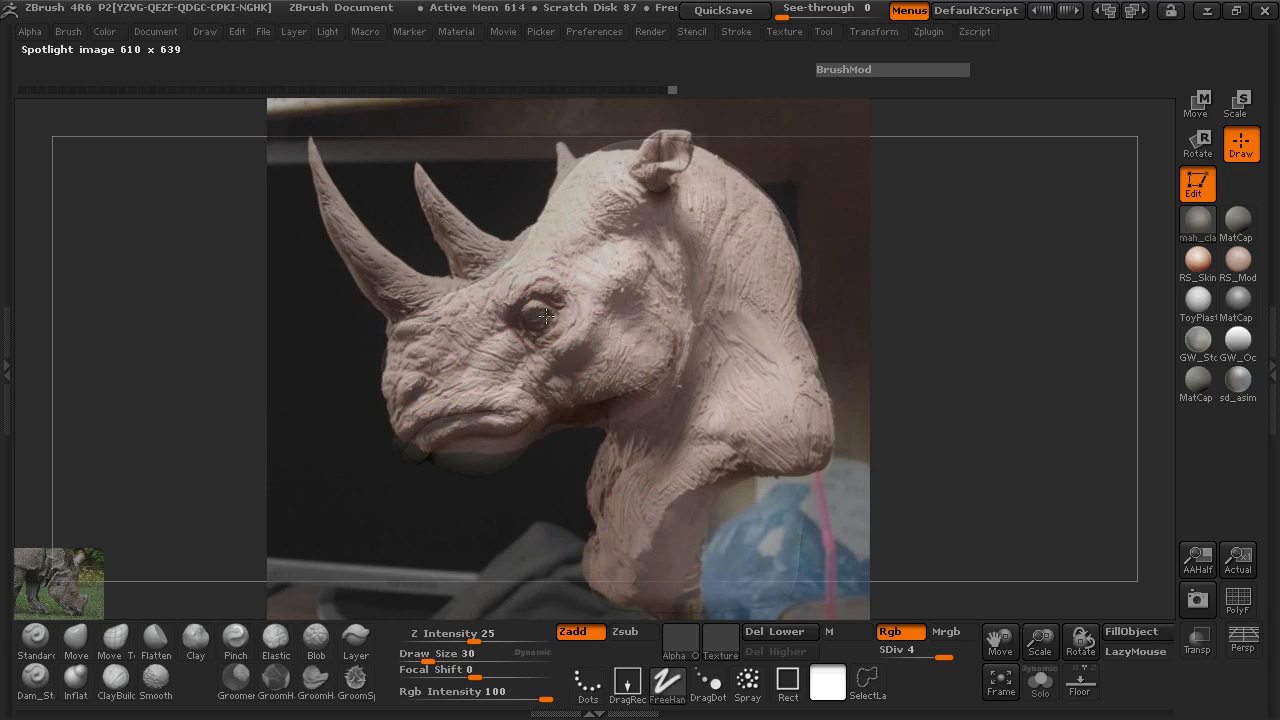
{"action": "key", "text": "shift+z"}
{"action": "left_click_drag", "start_coordinate": [190, 350], "coordinate": [391, 354]}
{"action": "left_click_drag", "start_coordinate": [712, 332], "coordinate": [551, 309]}
{"action": "left_click_drag", "start_coordinate": [715, 332], "coordinate": [522, 312]}
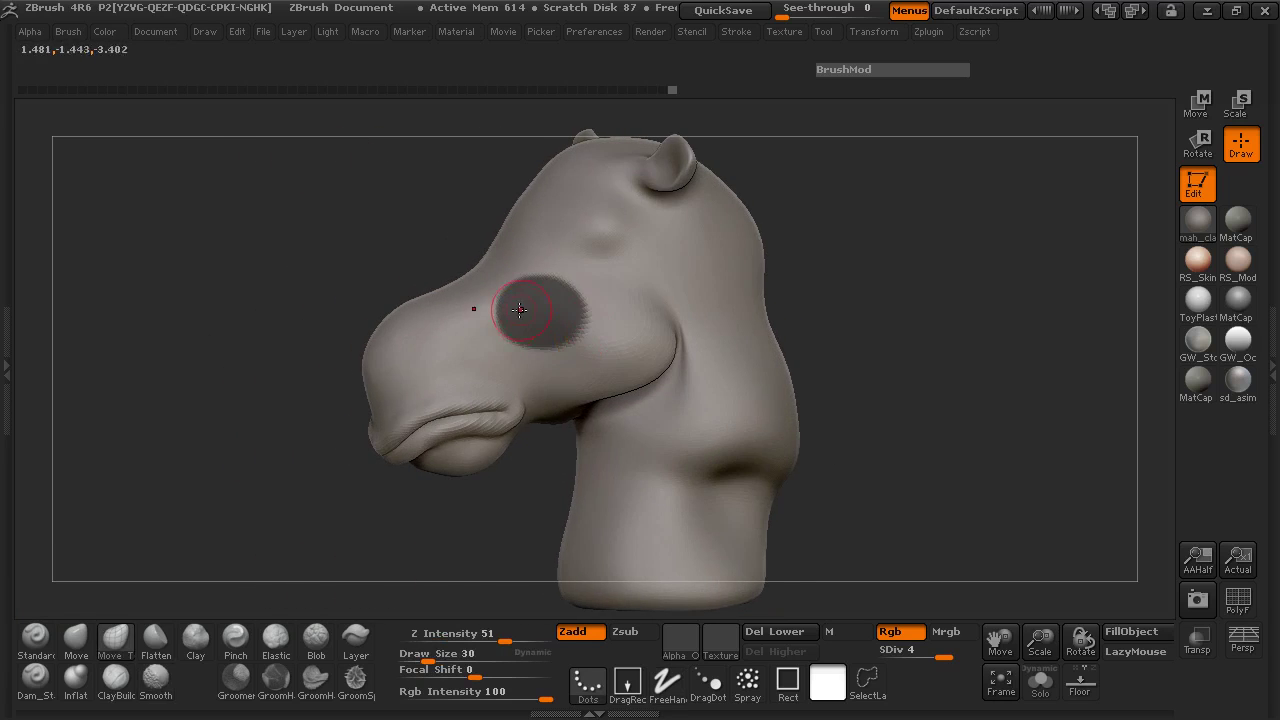
Step: Clear the eye mask and tighten the lip crease with the Pinch brush at Z Intensity 5 and Draw Size 65
{"action": "left_click_drag", "start_coordinate": [319, 262], "coordinate": [324, 263]}
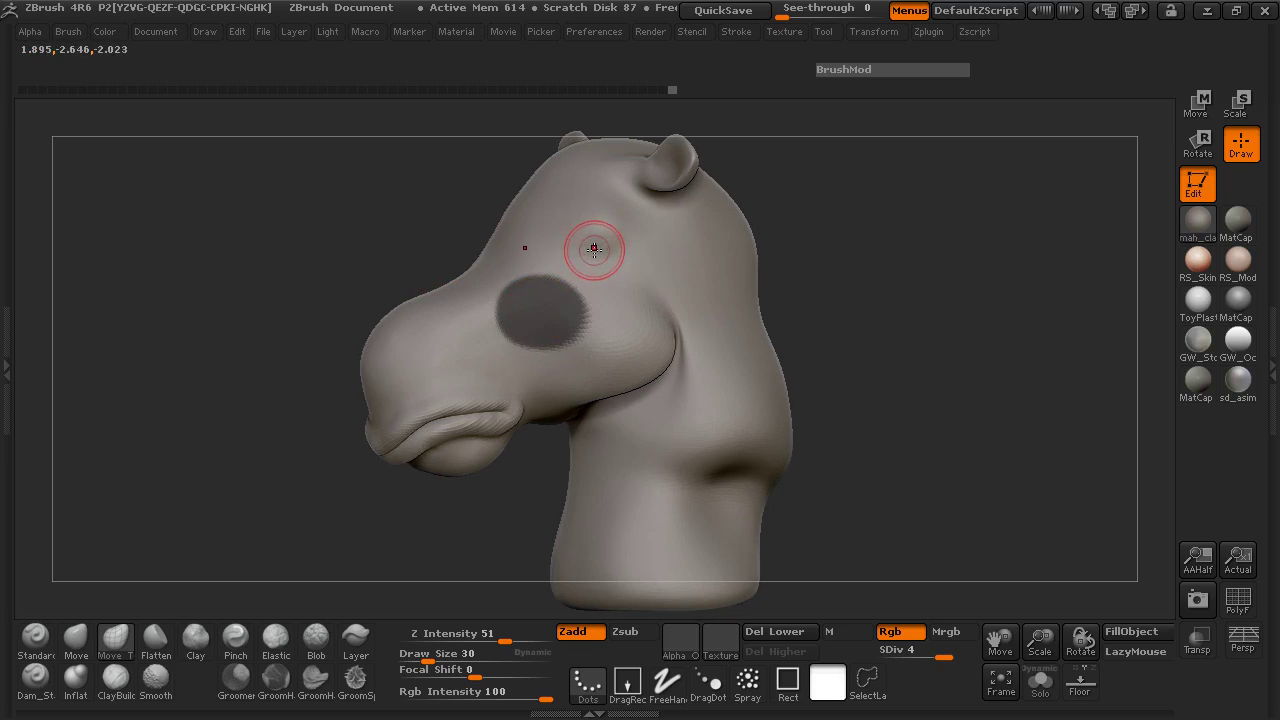
{"action": "mouse_move", "coordinate": [250, 287]}
{"action": "left_mouse_down"}
{"action": "mouse_move", "coordinate": [695, 303]}
{"action": "mouse_move", "coordinate": [614, 306]}
{"action": "mouse_move", "coordinate": [569, 327]}
{"action": "mouse_move", "coordinate": [534, 294]}
{"action": "mouse_move", "coordinate": [686, 323]}
{"action": "mouse_move", "coordinate": [673, 267]}
{"action": "mouse_move", "coordinate": [687, 250]}
{"action": "left_mouse_up"}
{"action": "left_click_drag", "start_coordinate": [683, 332], "coordinate": [738, 349]}
{"action": "left_click_drag", "start_coordinate": [700, 275], "coordinate": [388, 386]}
{"action": "left_click_drag", "start_coordinate": [136, 418], "coordinate": [179, 384], "text": "alt"}
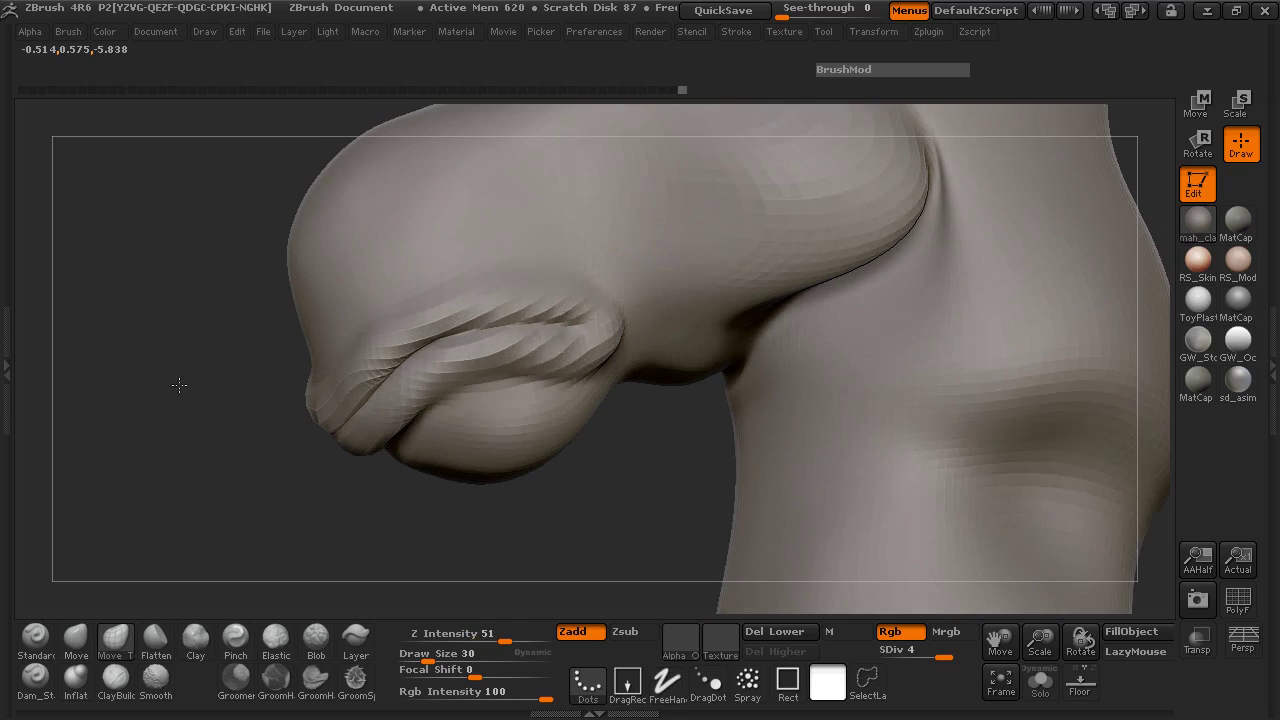
{"action": "key", "text": "space"}
{"action": "left_click_drag", "start_coordinate": [470, 330], "coordinate": [482, 332]}
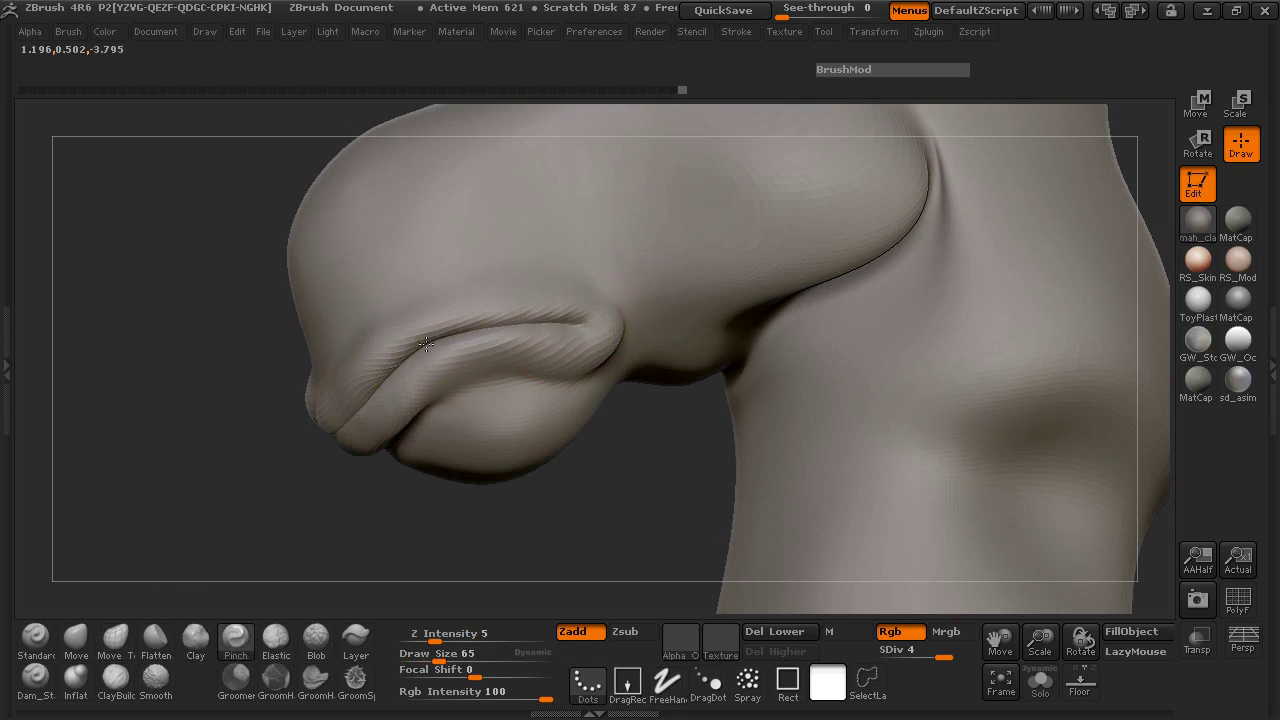
Step: Examine the lips and the whole head's proportions from the side and three-quarter views
{"action": "mouse_move", "coordinate": [140, 454]}
{"action": "left_mouse_down"}
{"action": "mouse_move", "coordinate": [240, 457]}
{"action": "mouse_move", "coordinate": [871, 394]}
{"action": "mouse_move", "coordinate": [860, 420]}
{"action": "mouse_move", "coordinate": [874, 403]}
{"action": "mouse_move", "coordinate": [783, 414]}
{"action": "left_mouse_up"}
{"action": "right_click_drag", "start_coordinate": [783, 415], "coordinate": [378, 394], "text": "ctrl"}
{"action": "left_click_drag", "start_coordinate": [378, 394], "coordinate": [400, 383], "text": "shift"}
{"action": "left_click_drag", "start_coordinate": [335, 349], "coordinate": [343, 392], "text": "alt"}
{"action": "mouse_move", "coordinate": [343, 392]}
{"action": "left_mouse_down"}
{"action": "mouse_move", "coordinate": [268, 396]}
{"action": "mouse_move", "coordinate": [292, 389]}
{"action": "left_mouse_up"}
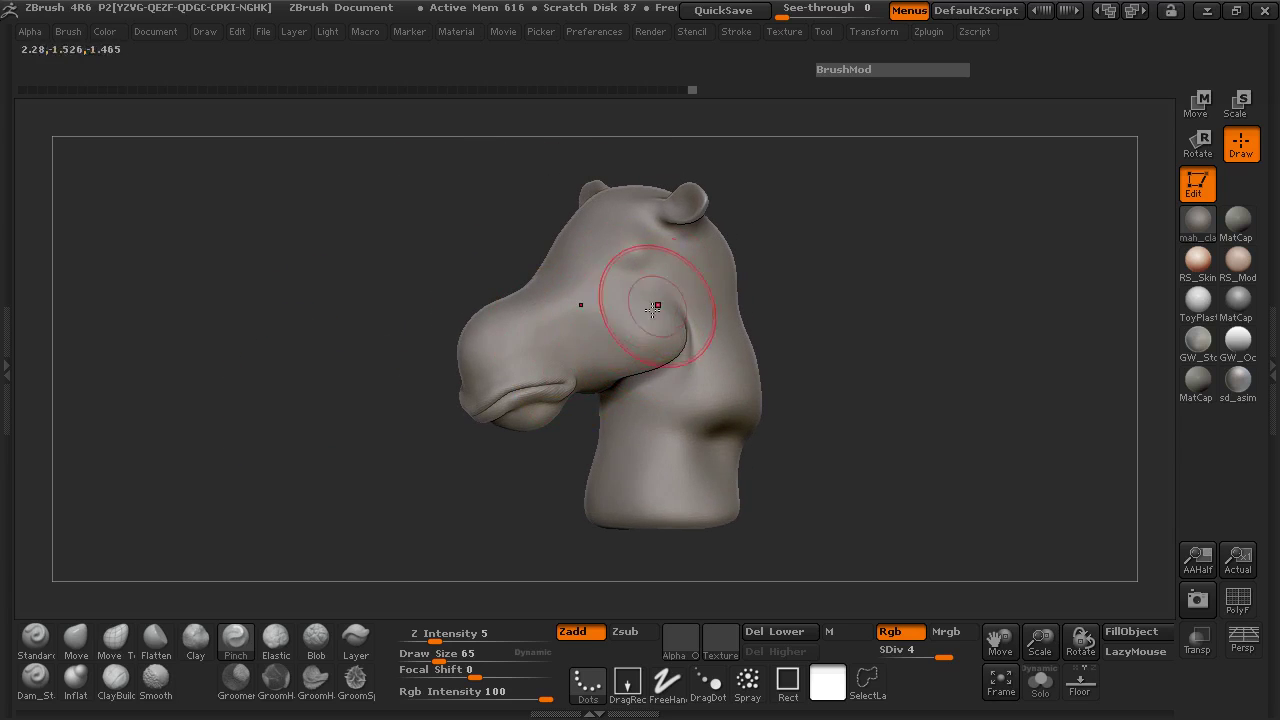
{"action": "left_click_drag", "start_coordinate": [365, 374], "coordinate": [485, 369]}
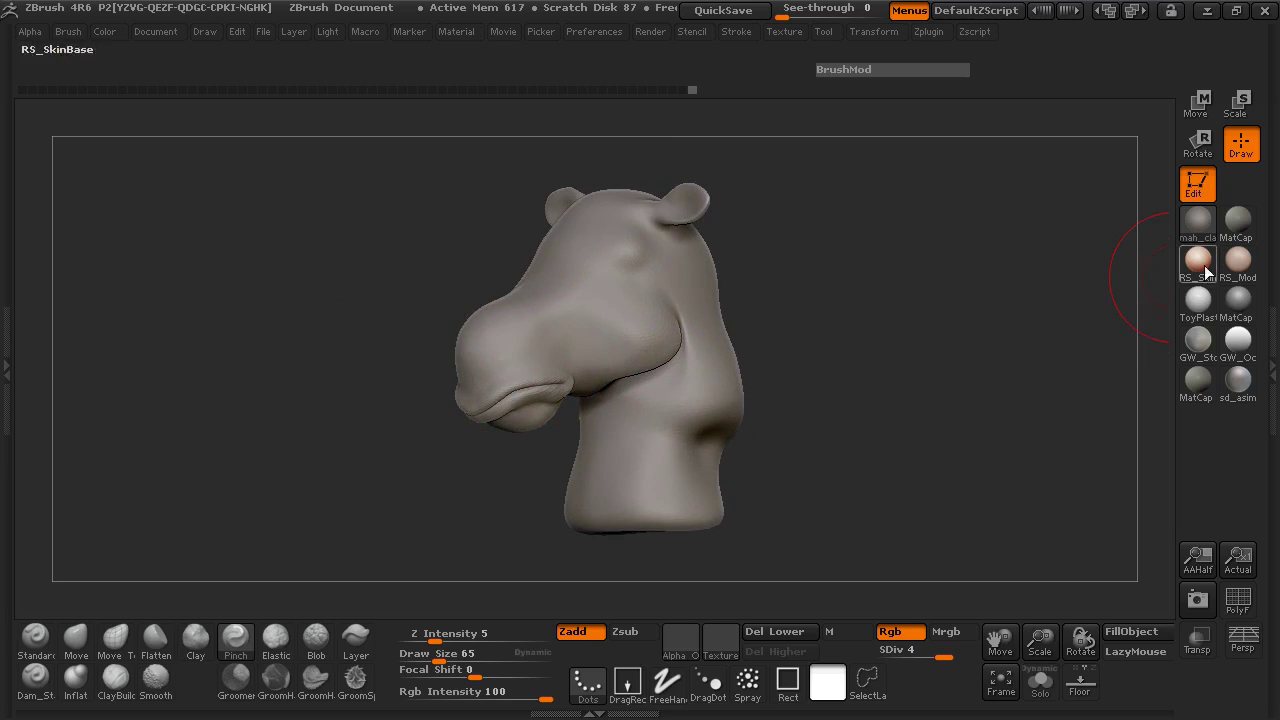